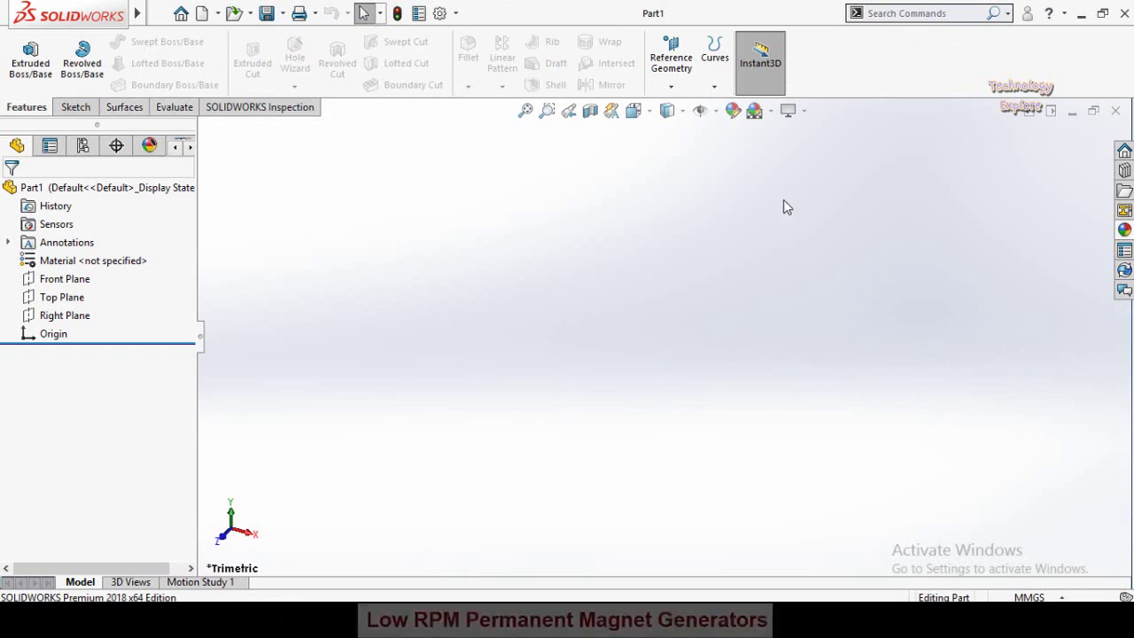
Close the open part and create a new assembly document without inserting any component
{"action": "key", "text": "ctrl+w"}
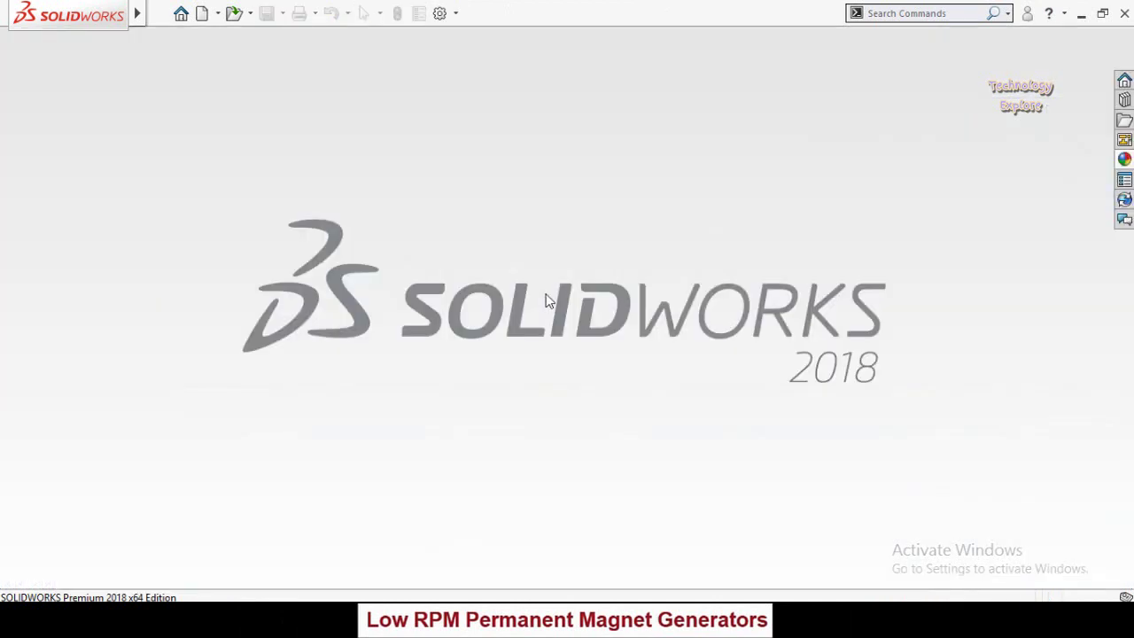
{"action": "left_click", "coordinate": [202, 16]}
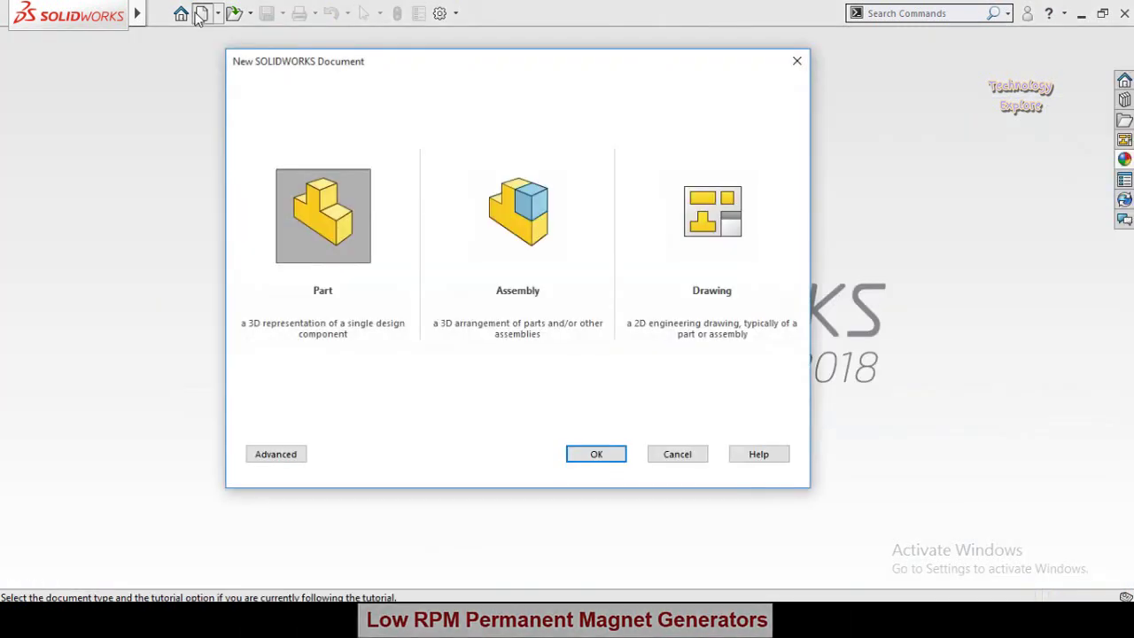
{"action": "left_click", "coordinate": [518, 230]}
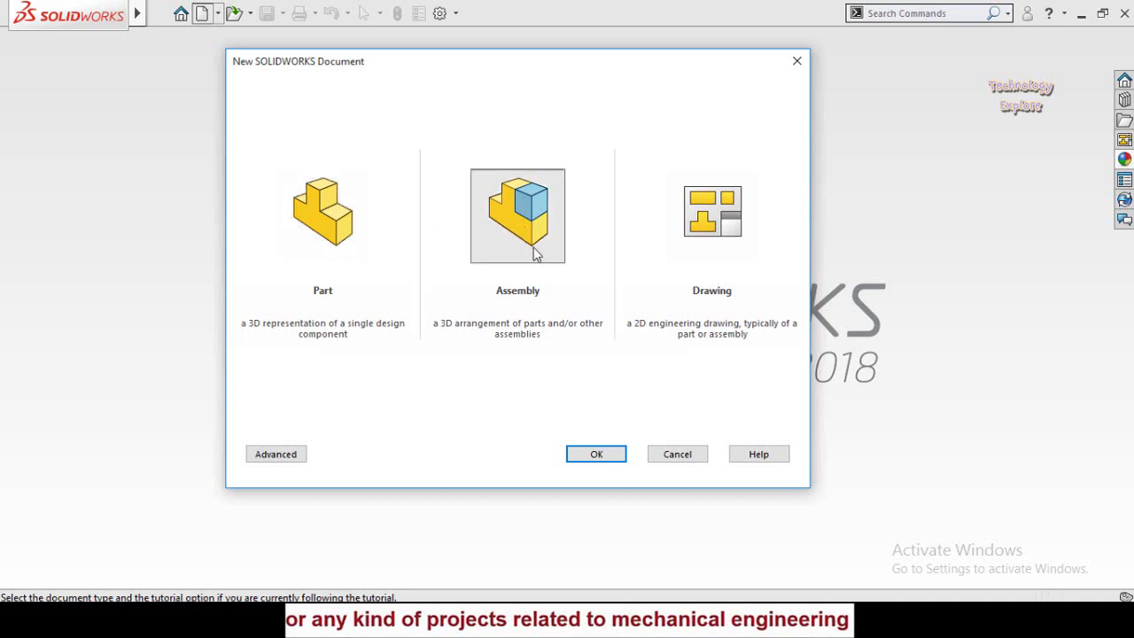
{"action": "left_click", "coordinate": [589, 459]}
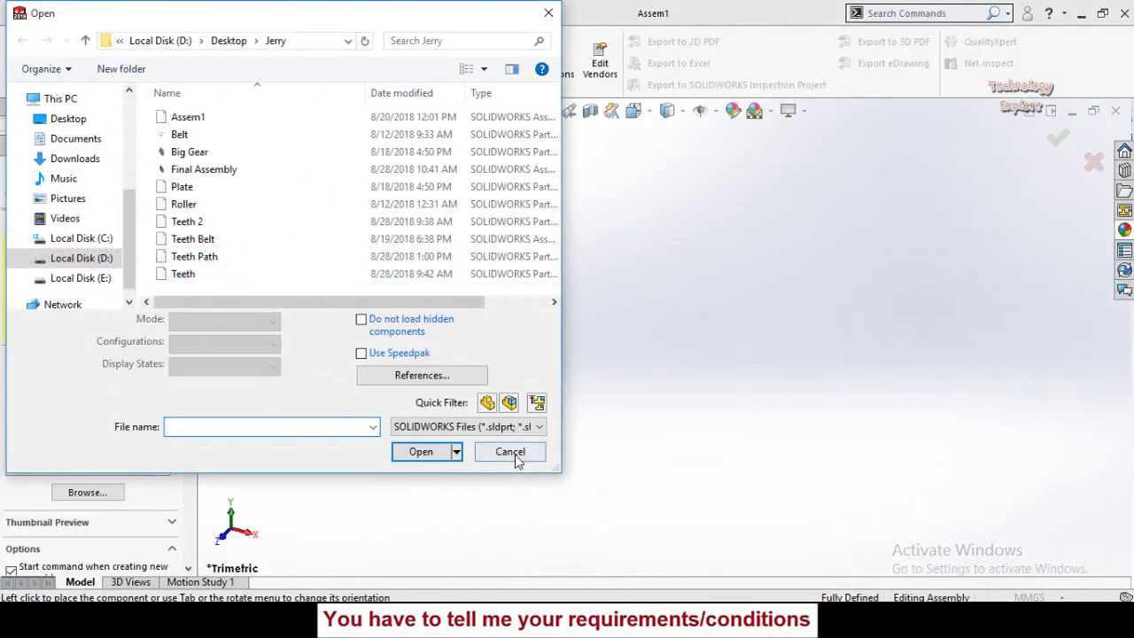
{"action": "left_click", "coordinate": [514, 454]}
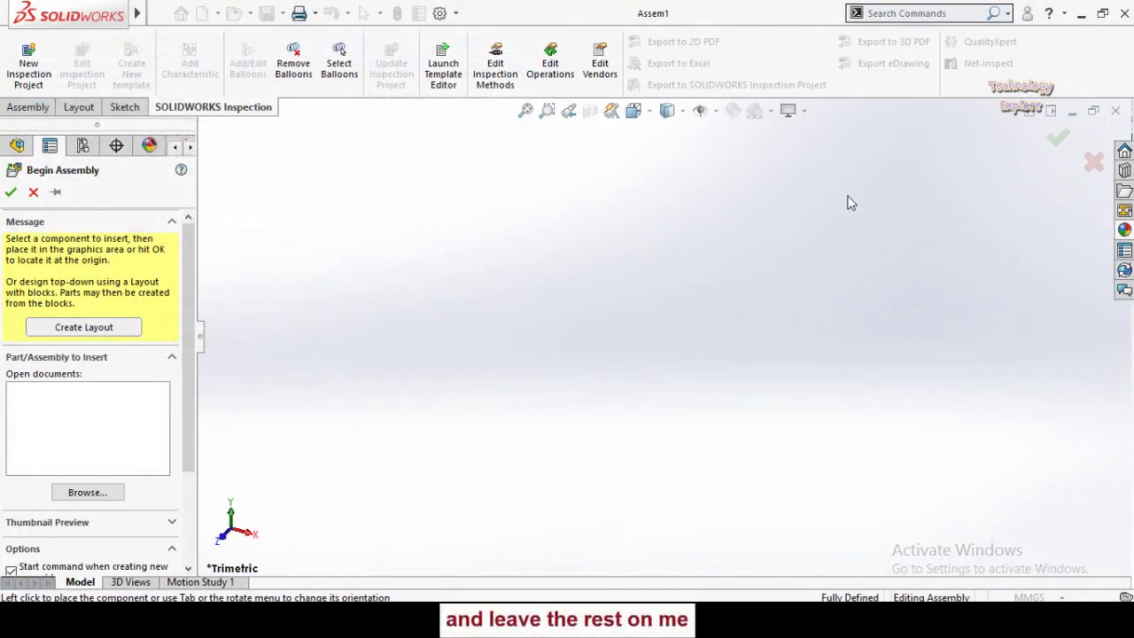
{"action": "left_click", "coordinate": [34, 193]}
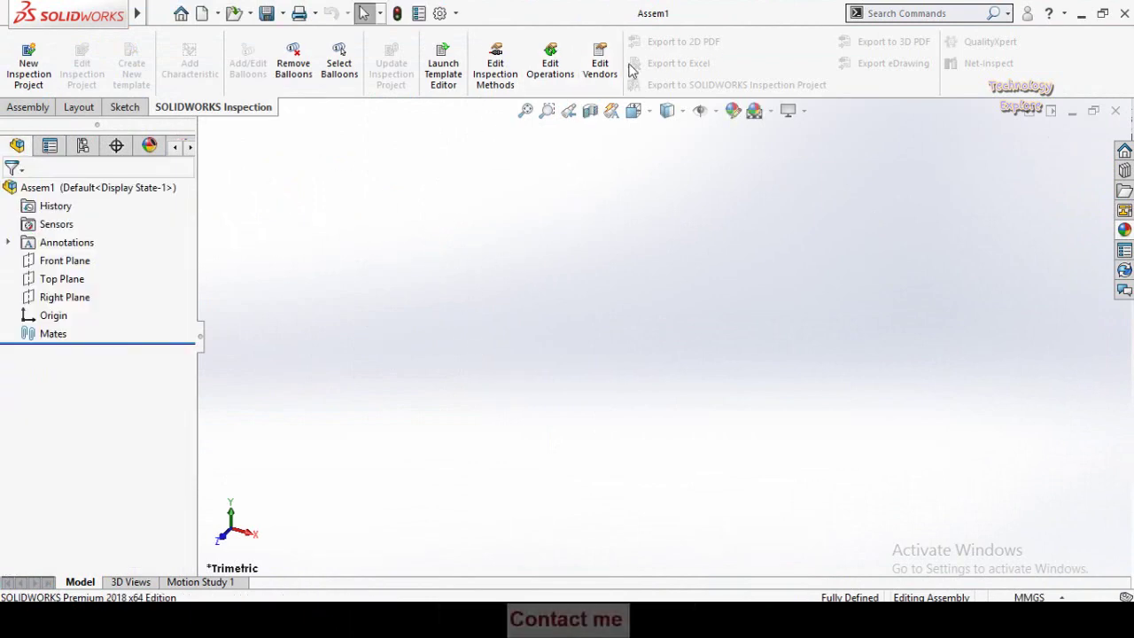
{"action": "left_click", "coordinate": [30, 112]}
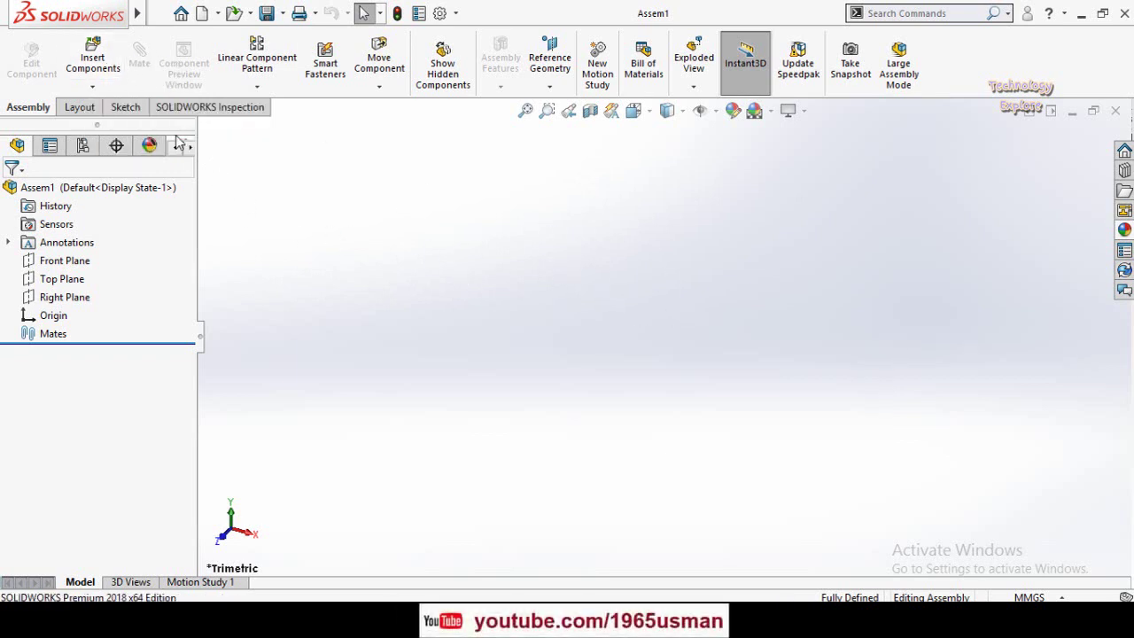
{"action": "left_click", "coordinate": [94, 55]}
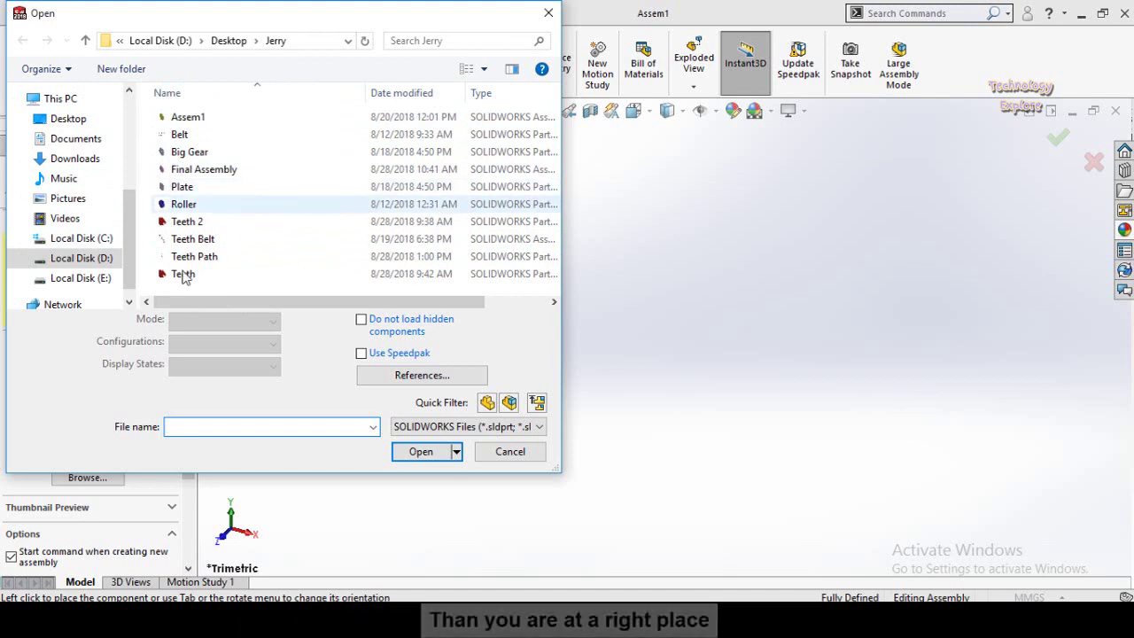
{"action": "left_click", "coordinate": [80, 277]}
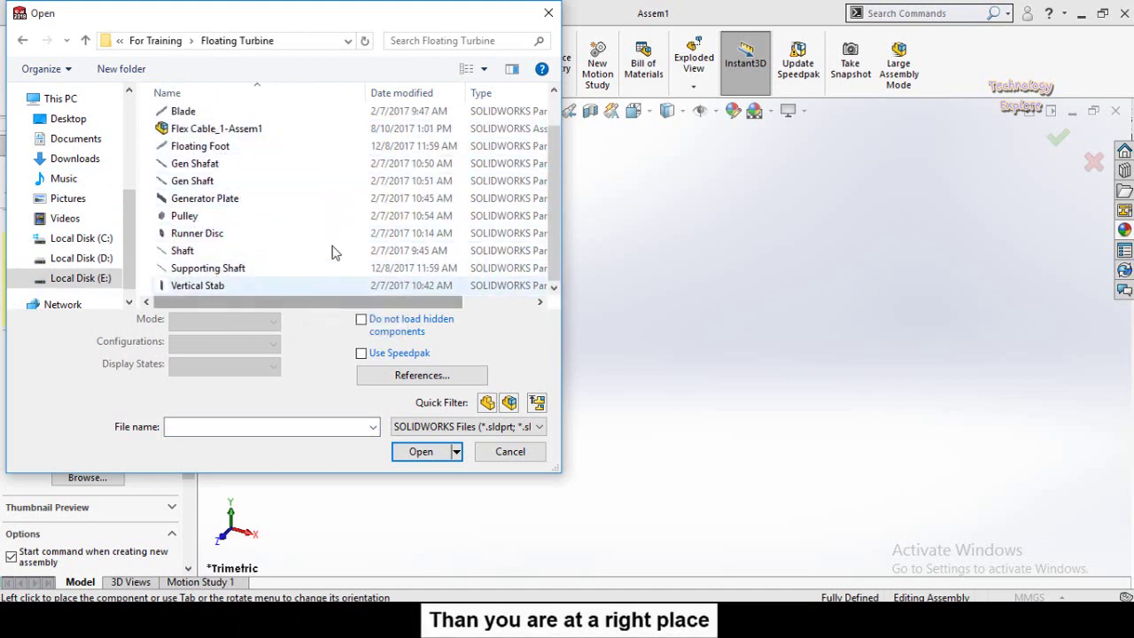
{"action": "left_click", "coordinate": [219, 286]}
{"action": "left_click", "coordinate": [212, 267], "text": "ctrl"}
{"action": "left_click", "coordinate": [210, 251], "text": "ctrl"}
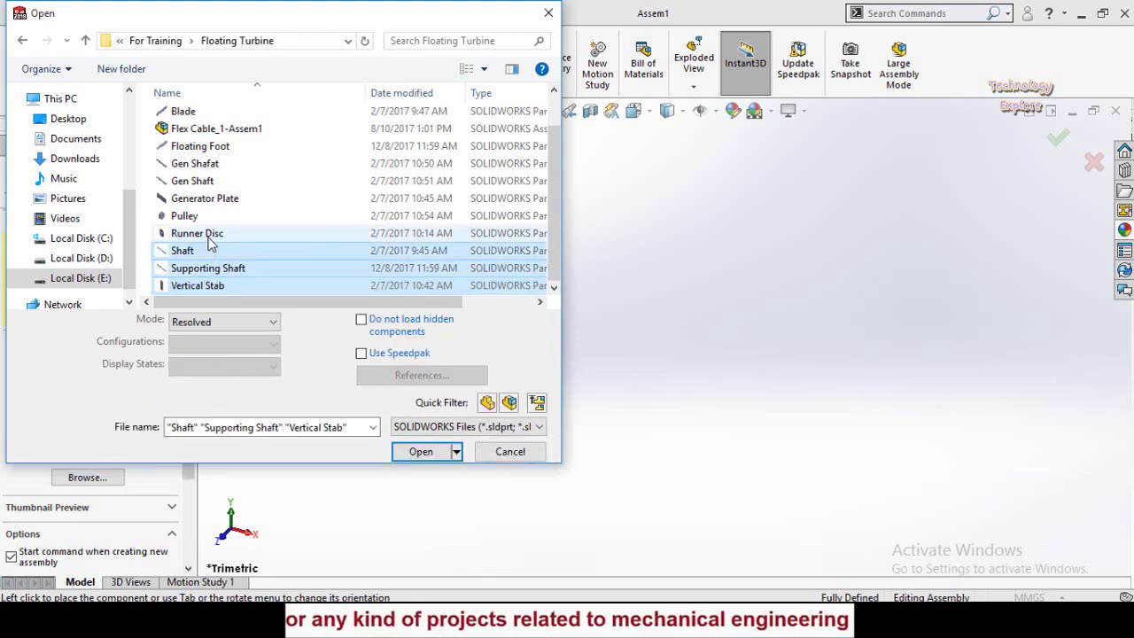
{"action": "left_click", "coordinate": [196, 233], "text": "ctrl"}
{"action": "left_click", "coordinate": [184, 216], "text": "ctrl"}
{"action": "left_click", "coordinate": [204, 199], "text": "ctrl"}
{"action": "left_click", "coordinate": [192, 181], "text": "ctrl"}
{"action": "left_click", "coordinate": [195, 163], "text": "ctrl"}
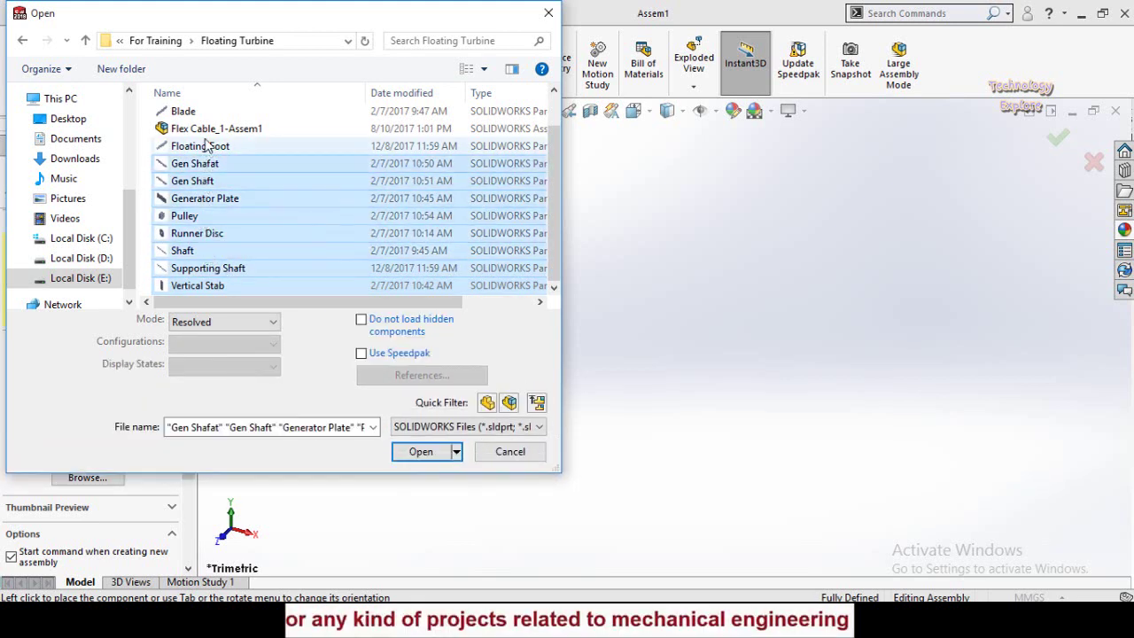
{"action": "left_click", "coordinate": [207, 147], "text": "ctrl"}
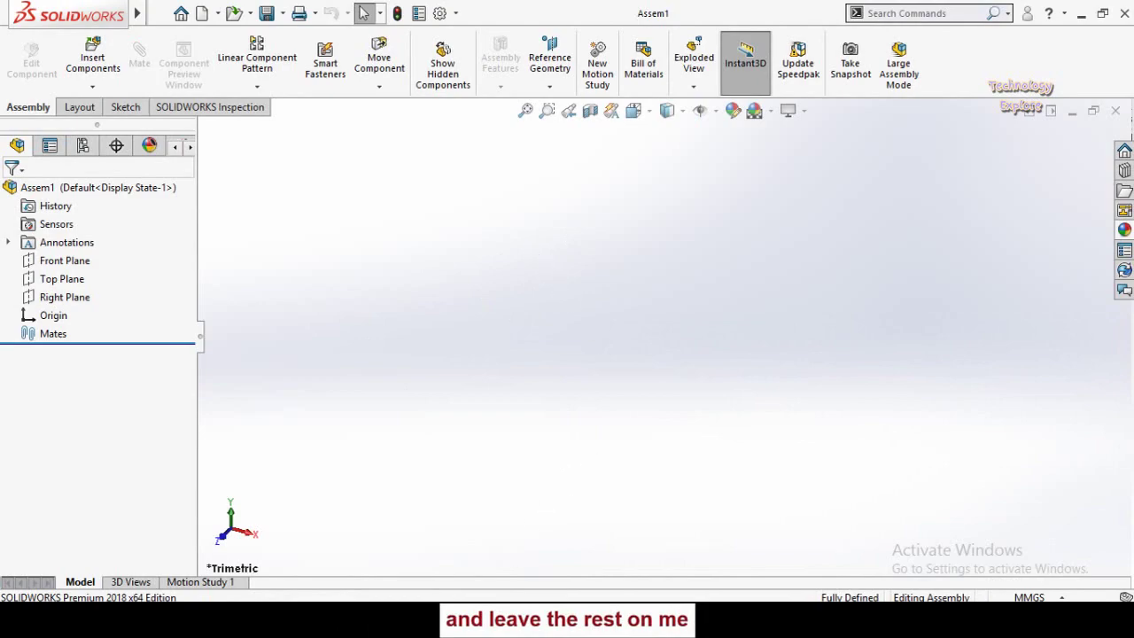
Switch to File Explorer and place the Floating Turbine folder window beside the empty assembly's graphics area
{"action": "key", "text": "super+e"}
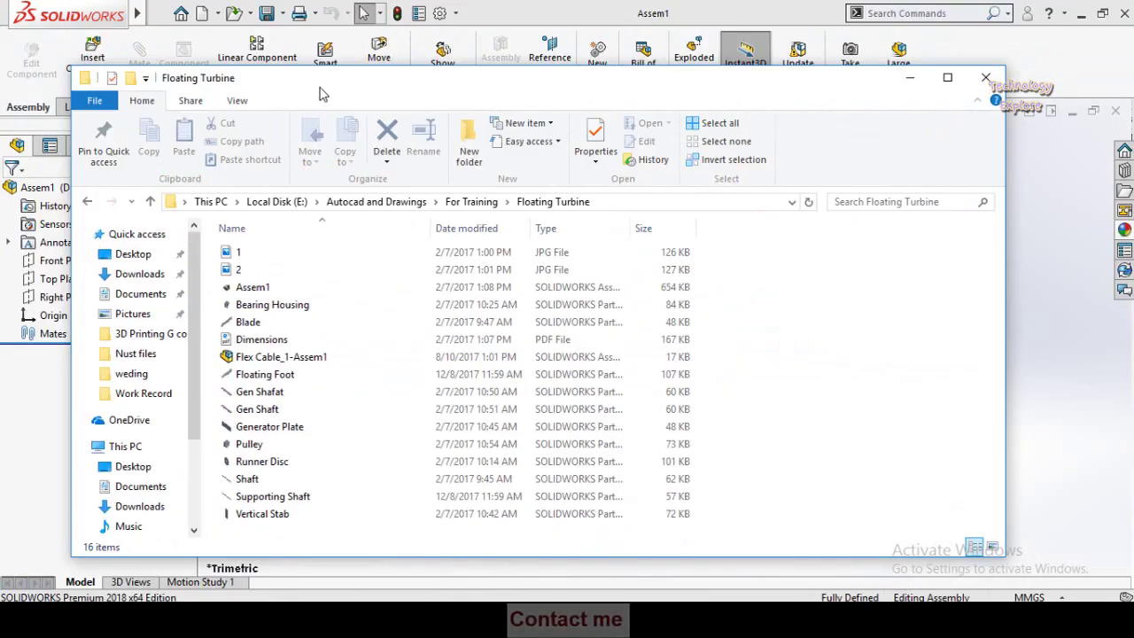
{"action": "left_click_drag", "start_coordinate": [321, 88], "coordinate": [672, 36]}
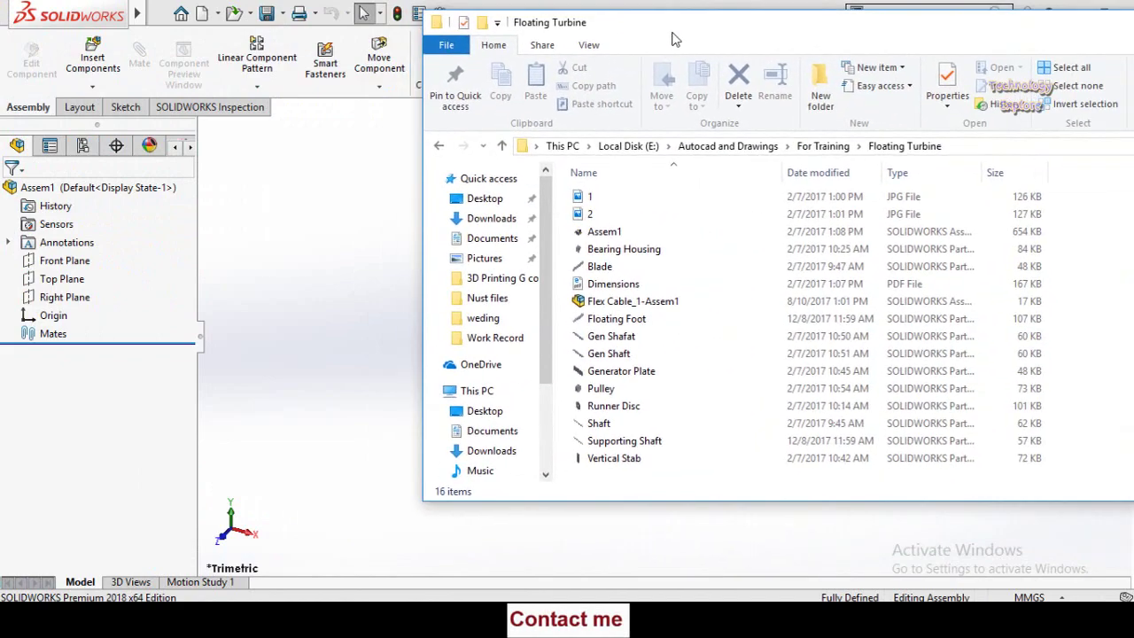
{"action": "double_click", "coordinate": [700, 26]}
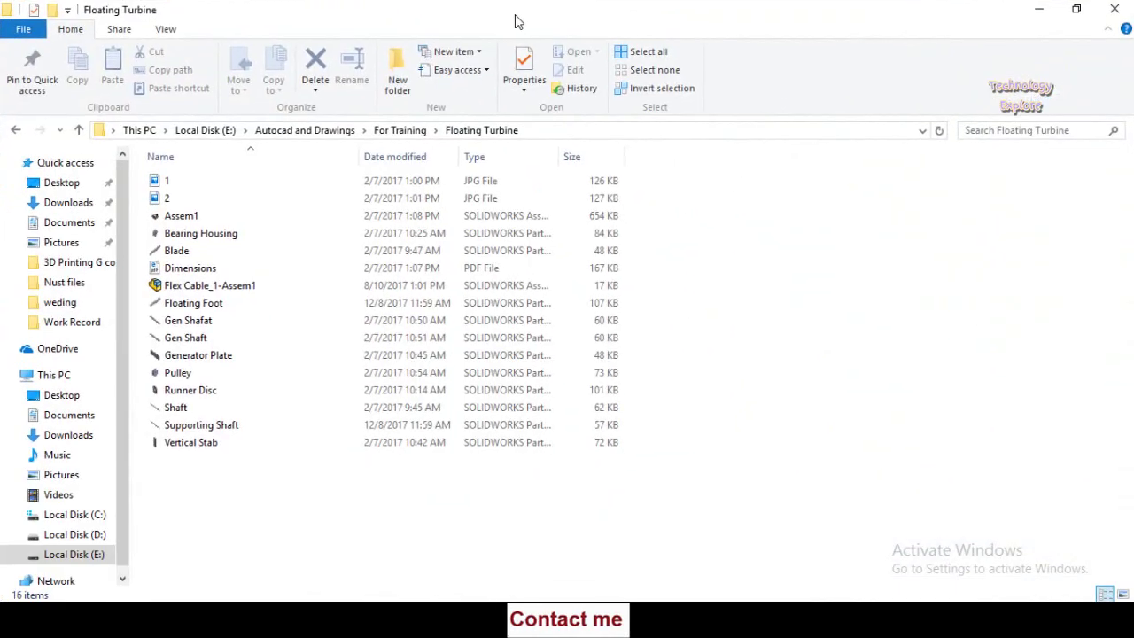
{"action": "double_click", "coordinate": [514, 20]}
{"action": "left_click_drag", "start_coordinate": [671, 26], "coordinate": [740, 23]}
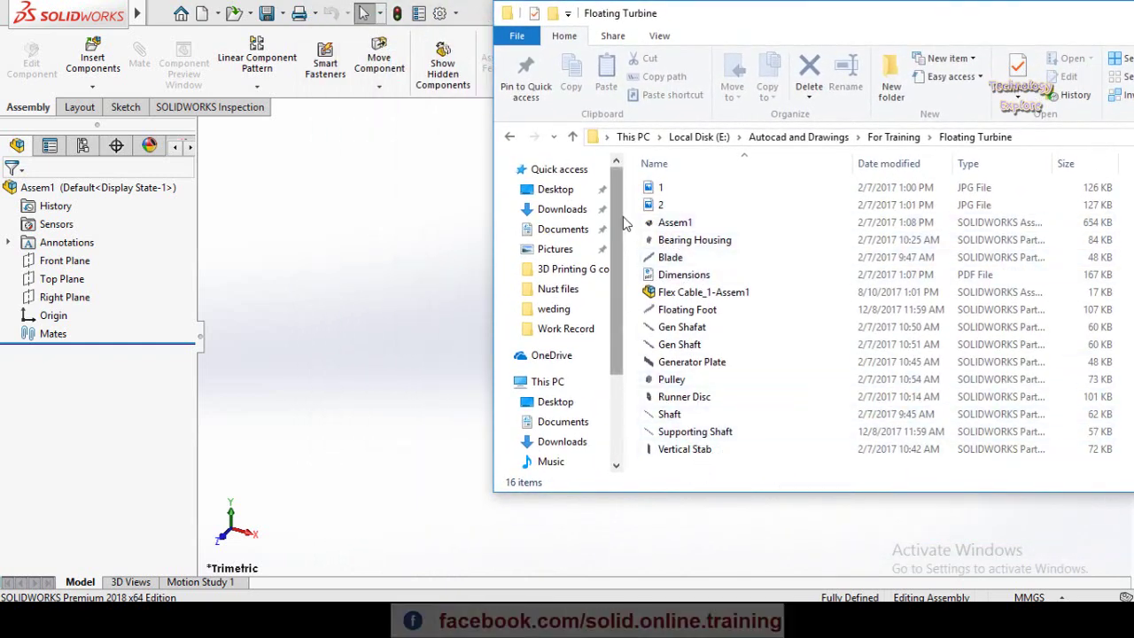
Insert the eleven part files from Bearing Housing to Vertical Stab into the assembly, leaving out Assem1, Flex Cable_1-Assem1, the images and the PDF
{"action": "left_click", "coordinate": [709, 451]}
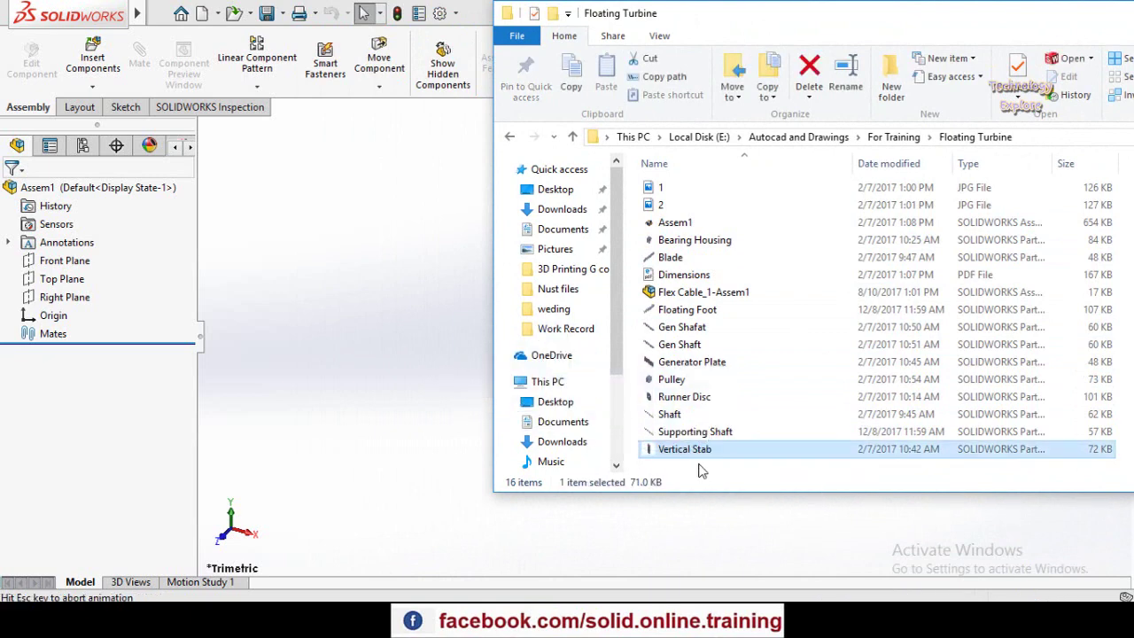
{"action": "left_click_drag", "start_coordinate": [700, 468], "coordinate": [660, 310]}
{"action": "left_click", "coordinate": [671, 257], "text": "ctrl"}
{"action": "left_click", "coordinate": [674, 240], "text": "ctrl"}
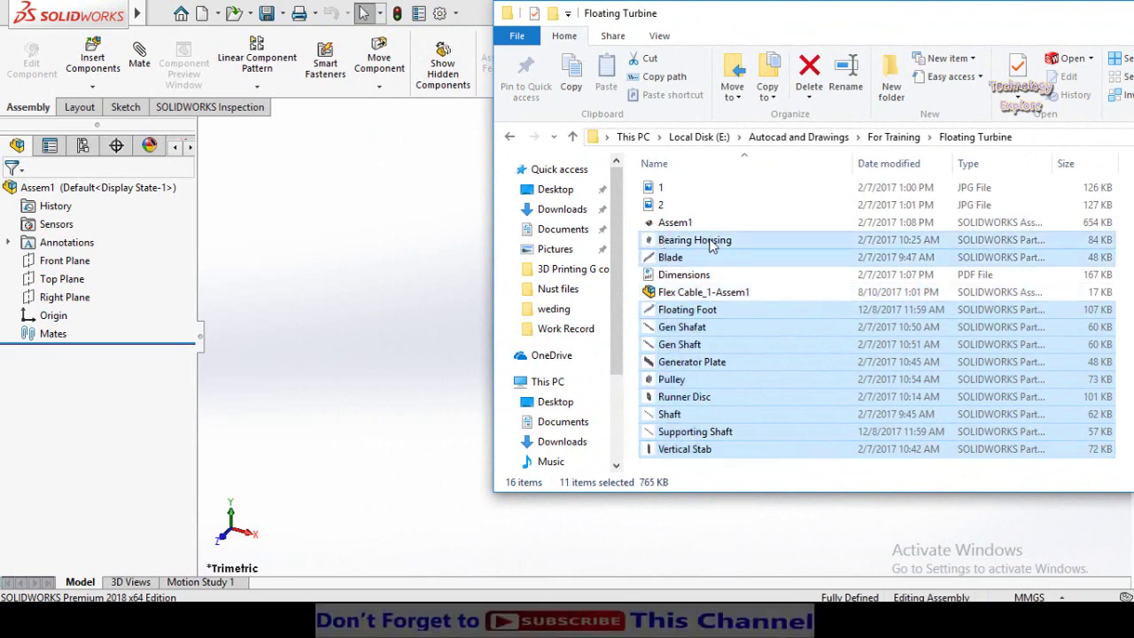
{"action": "left_click_drag", "start_coordinate": [712, 245], "coordinate": [383, 274]}
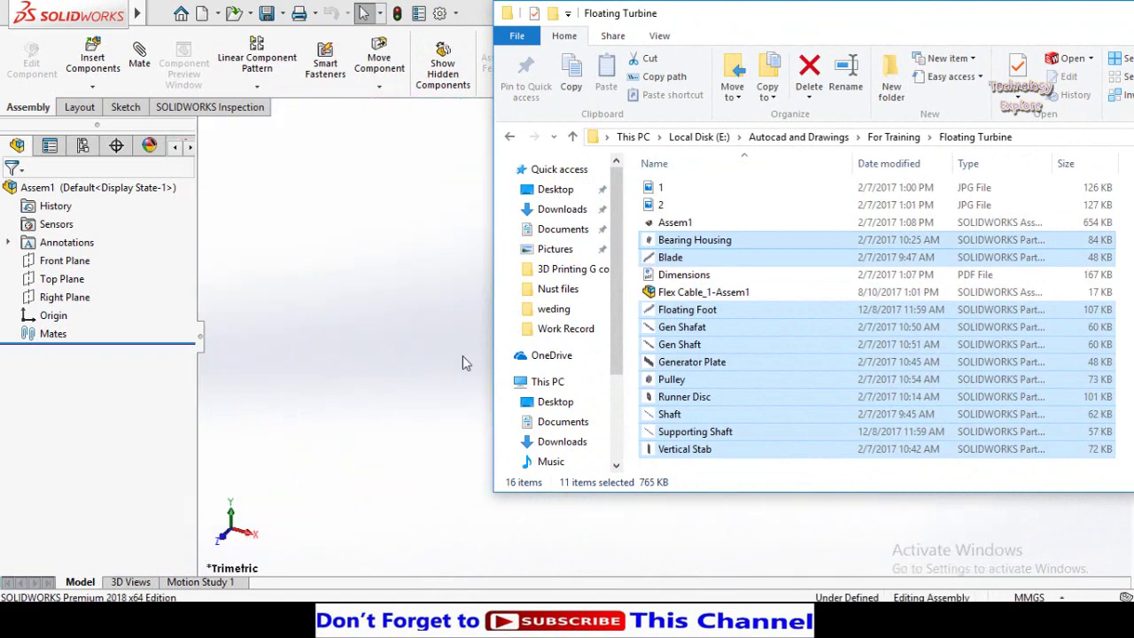
{"action": "left_click", "coordinate": [455, 357]}
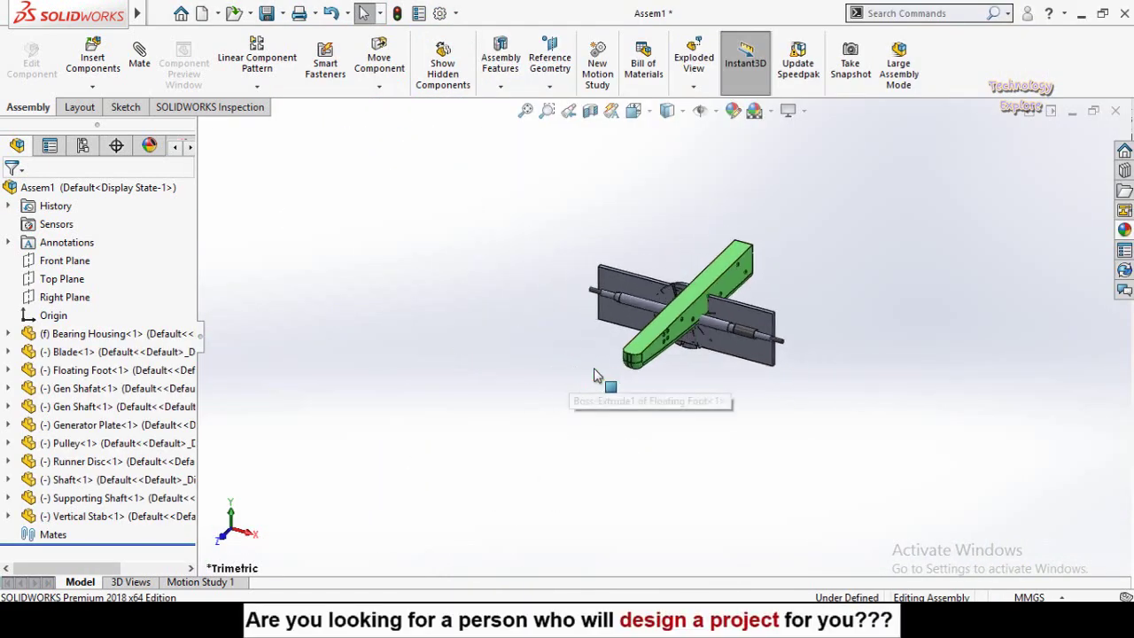
Move the Floating Foot and the Generator Plate clear of the other overlapping components
{"action": "middle_click_drag", "start_coordinate": [590, 383], "coordinate": [744, 372]}
{"action": "scroll", "coordinate": [732, 346], "scroll_direction": "down", "scroll_amount": 2}
{"action": "left_click_drag", "start_coordinate": [609, 315], "coordinate": [732, 352]}
{"action": "left_click_drag", "start_coordinate": [766, 312], "coordinate": [905, 254]}
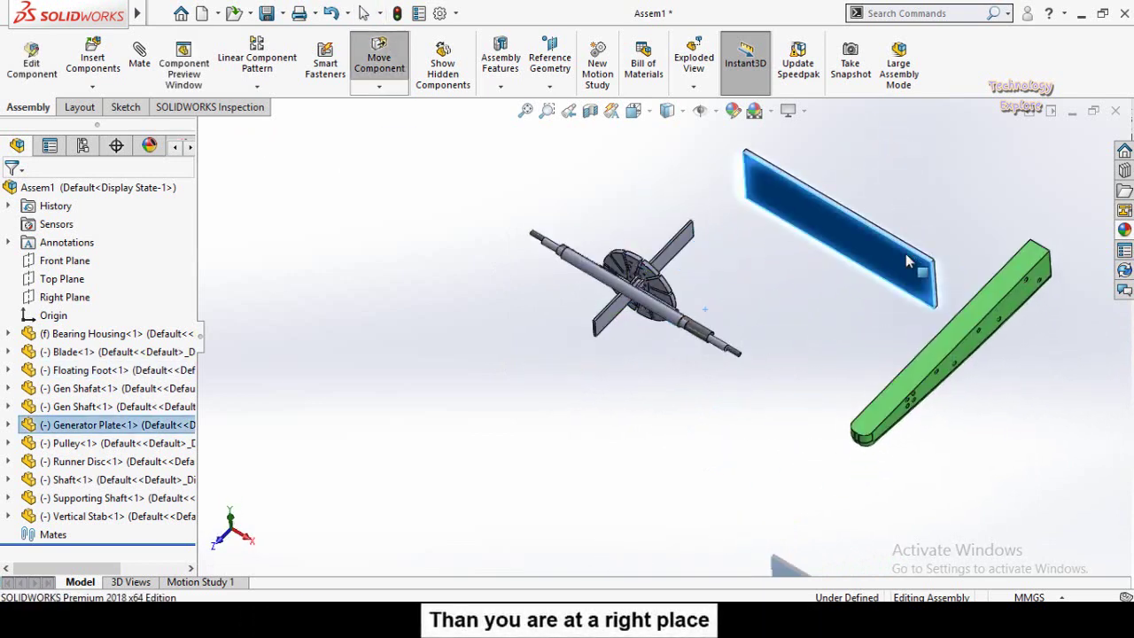
{"action": "left_click", "coordinate": [653, 357]}
Separate the Blade, Shaft, Supporting Shaft and both generator shafts from the components at the centre
{"action": "left_click", "coordinate": [619, 329]}
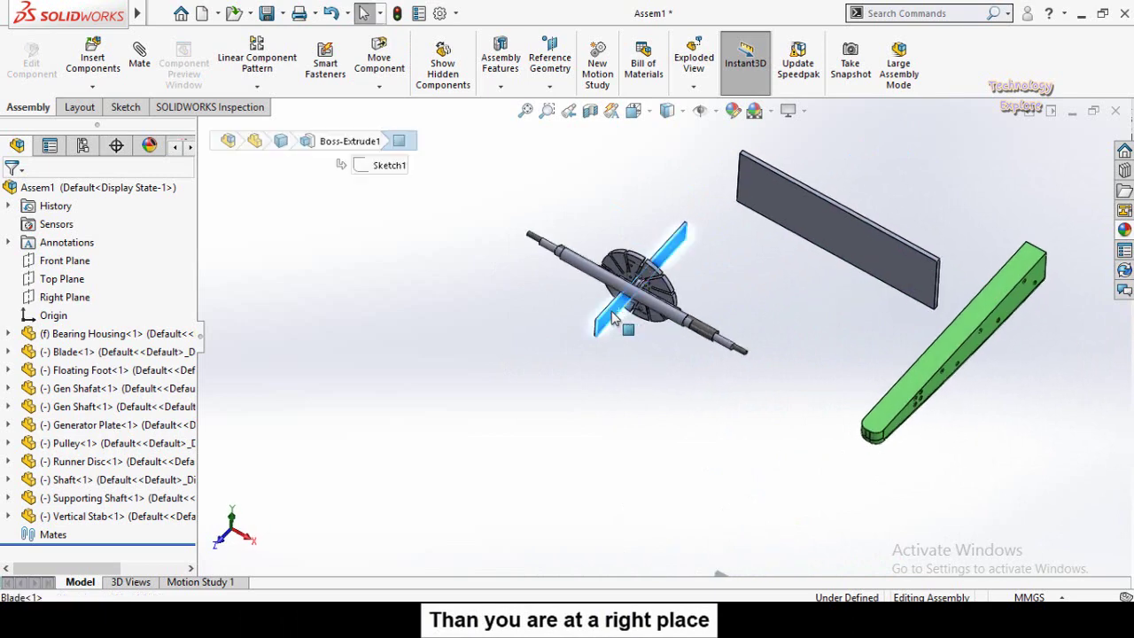
{"action": "left_click_drag", "start_coordinate": [626, 322], "coordinate": [394, 271]}
{"action": "left_click_drag", "start_coordinate": [604, 271], "coordinate": [554, 363]}
{"action": "left_click", "coordinate": [628, 290]}
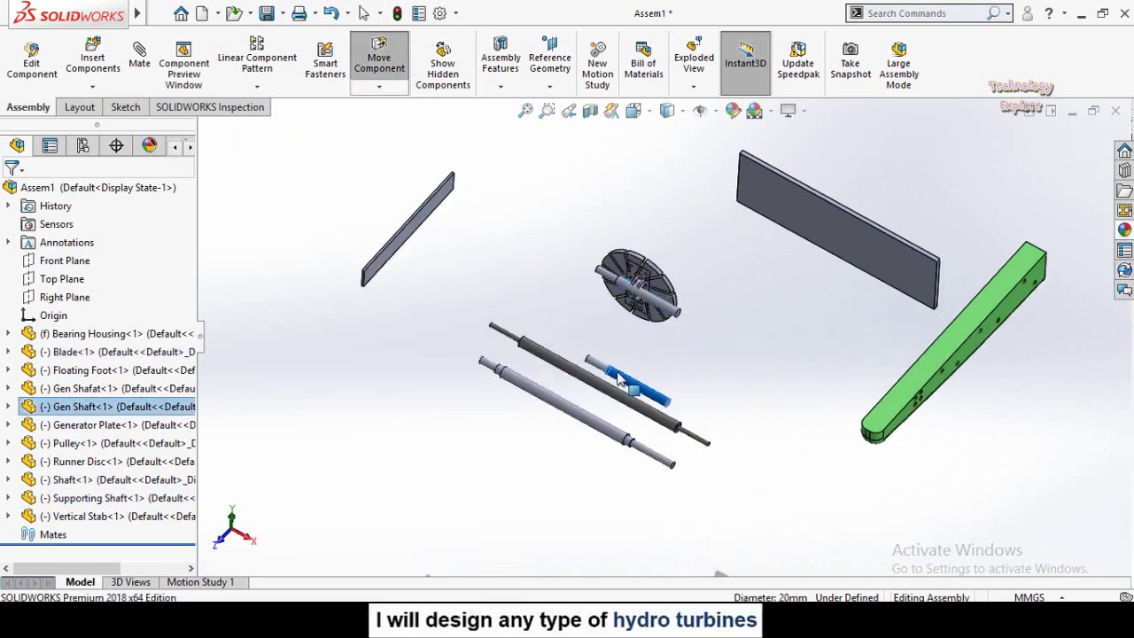
{"action": "left_click_drag", "start_coordinate": [627, 290], "coordinate": [778, 381]}
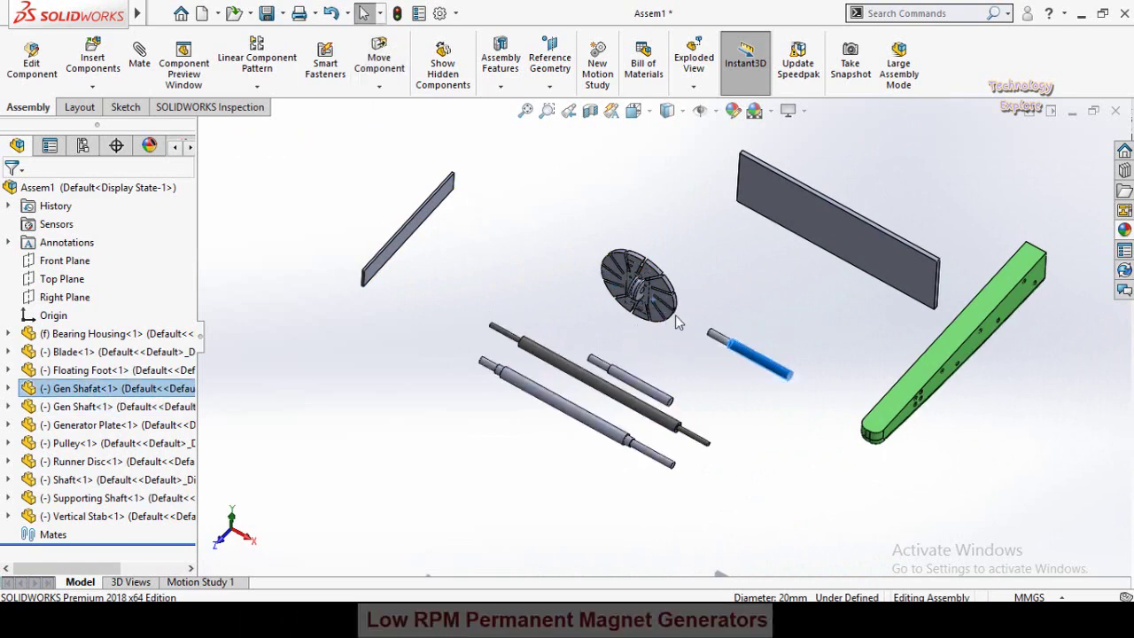
Move the Runner Disc, Vertical Stab and Pulley away from the Bearing Housing
{"action": "left_click_drag", "start_coordinate": [679, 310], "coordinate": [723, 265]}
{"action": "key", "text": "Escape"}
{"action": "left_click", "coordinate": [641, 304]}
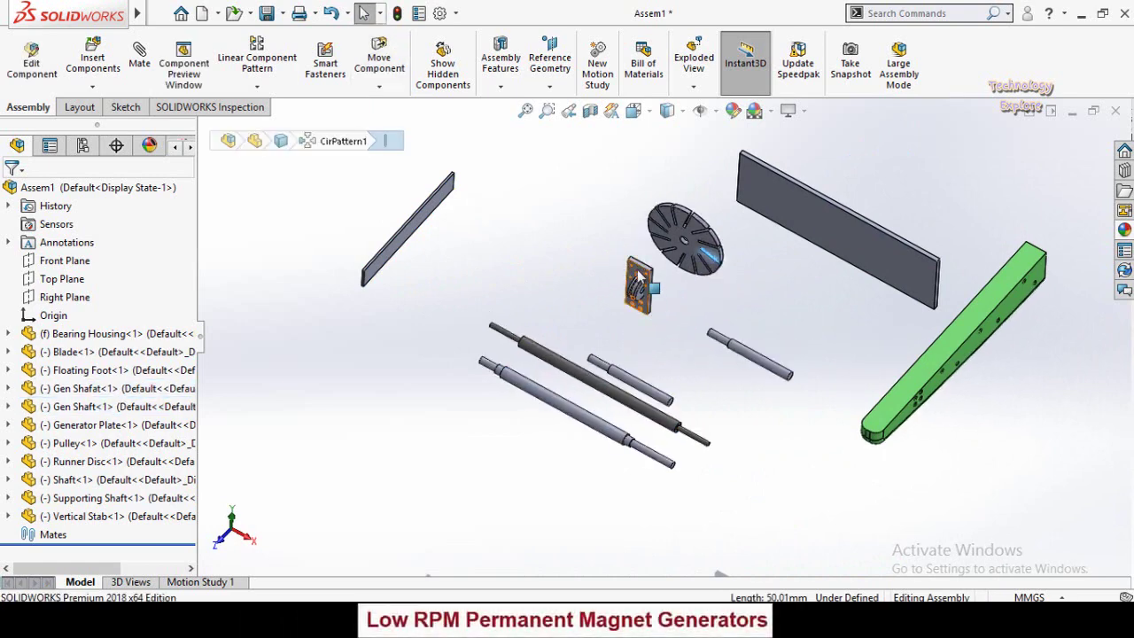
{"action": "left_click_drag", "start_coordinate": [638, 276], "coordinate": [528, 270]}
{"action": "scroll", "coordinate": [647, 272], "scroll_direction": "down", "scroll_amount": 4}
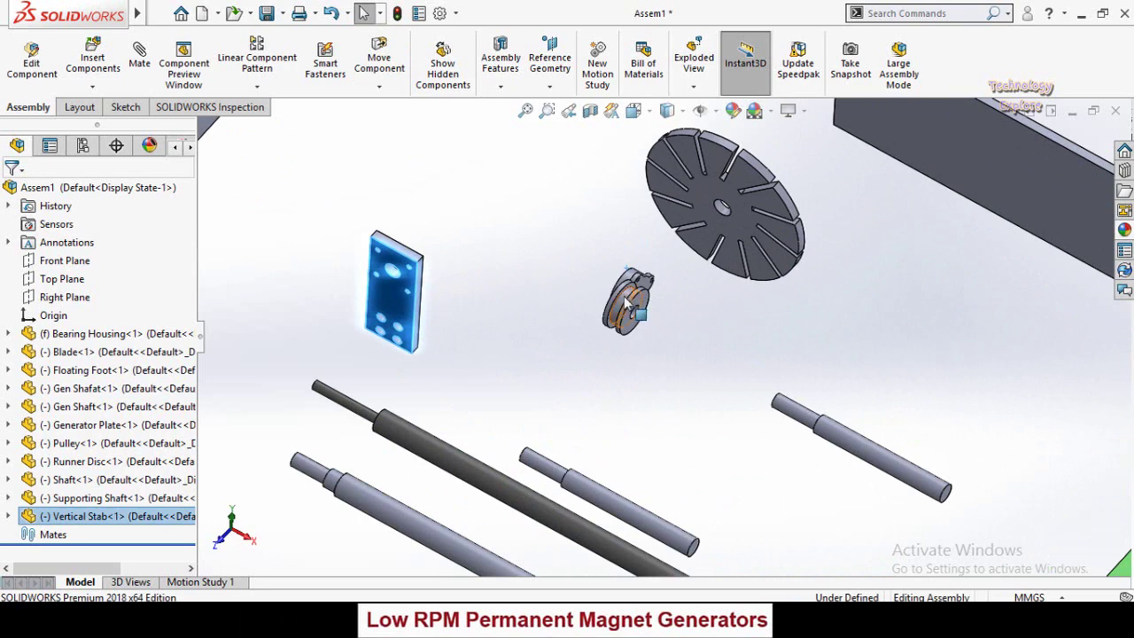
{"action": "left_click_drag", "start_coordinate": [625, 303], "coordinate": [514, 255]}
Try to move the Bearing Housing away from its inserted position
{"action": "left_click_drag", "start_coordinate": [632, 300], "coordinate": [565, 228]}
{"action": "double_click", "coordinate": [631, 298]}
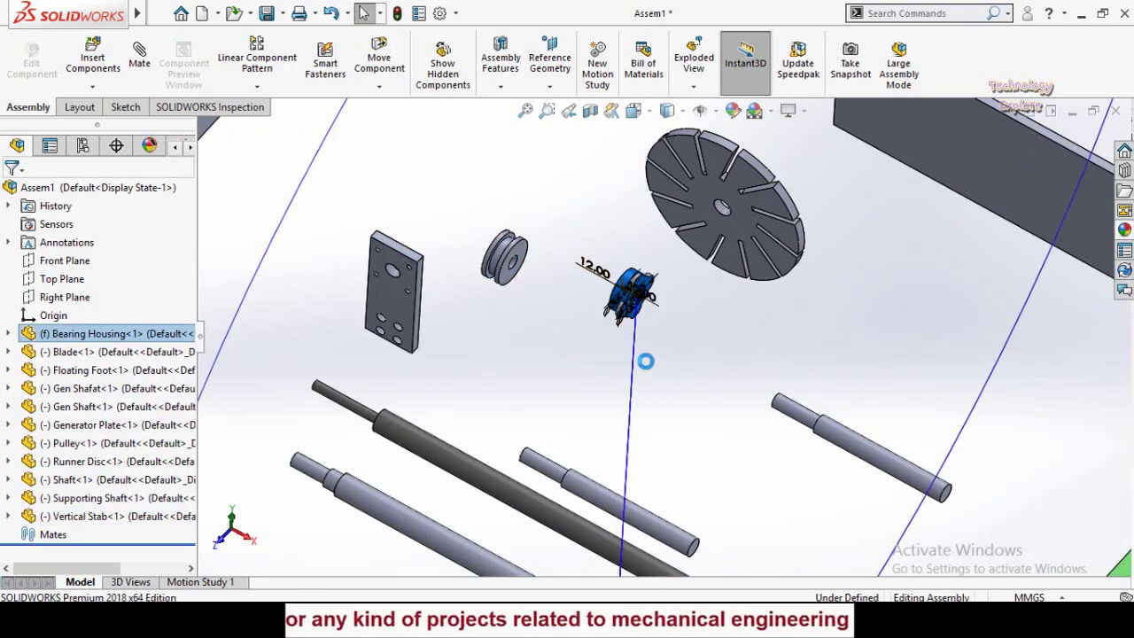
{"action": "left_click", "coordinate": [646, 362]}
{"action": "left_click", "coordinate": [621, 295]}
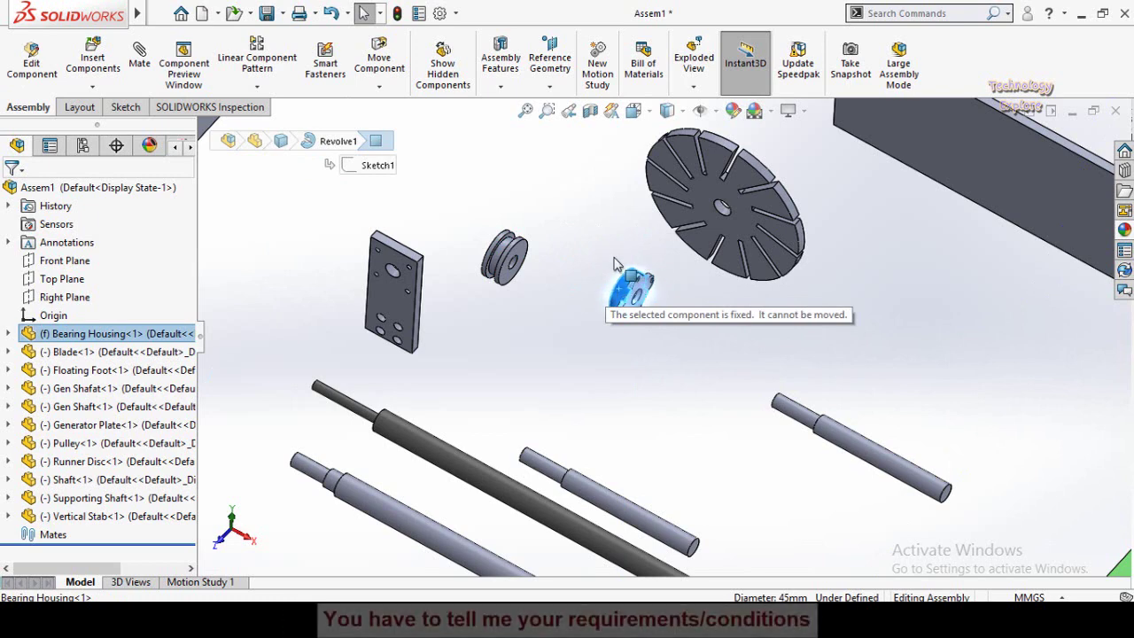
{"action": "left_click", "coordinate": [658, 312]}
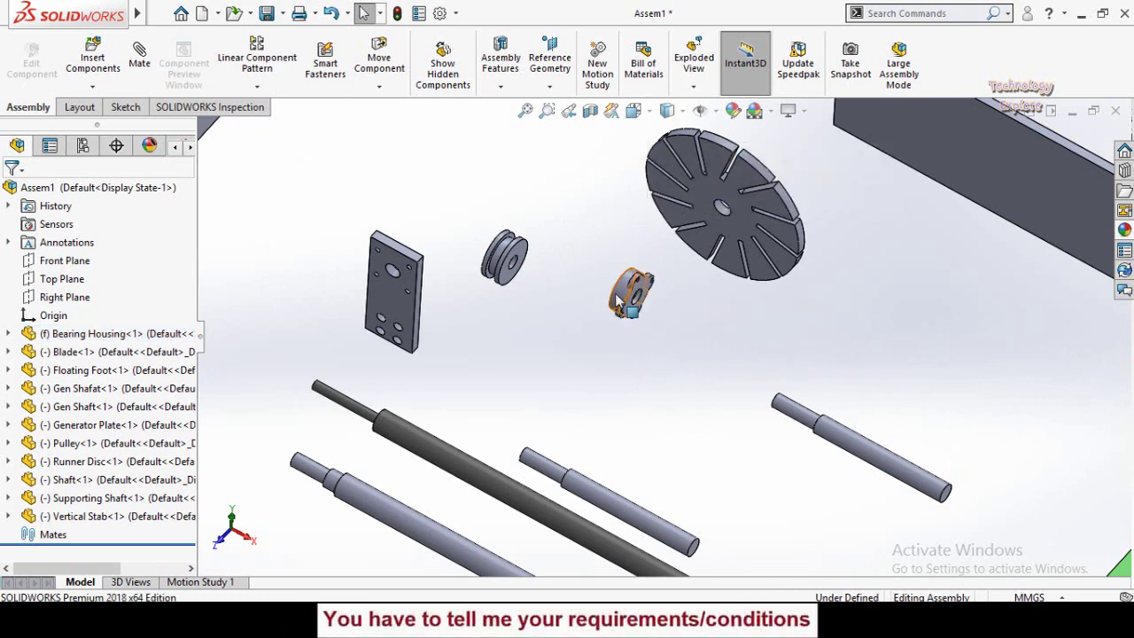
Float the fixed Bearing Housing component
{"action": "right_click", "coordinate": [628, 295]}
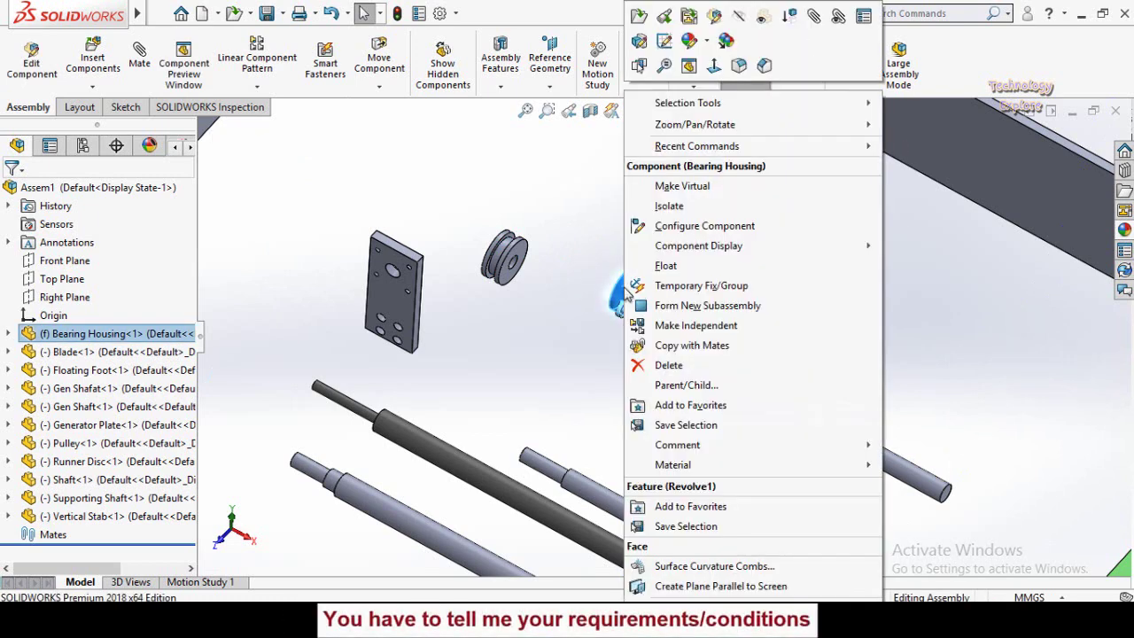
{"action": "left_click", "coordinate": [674, 266]}
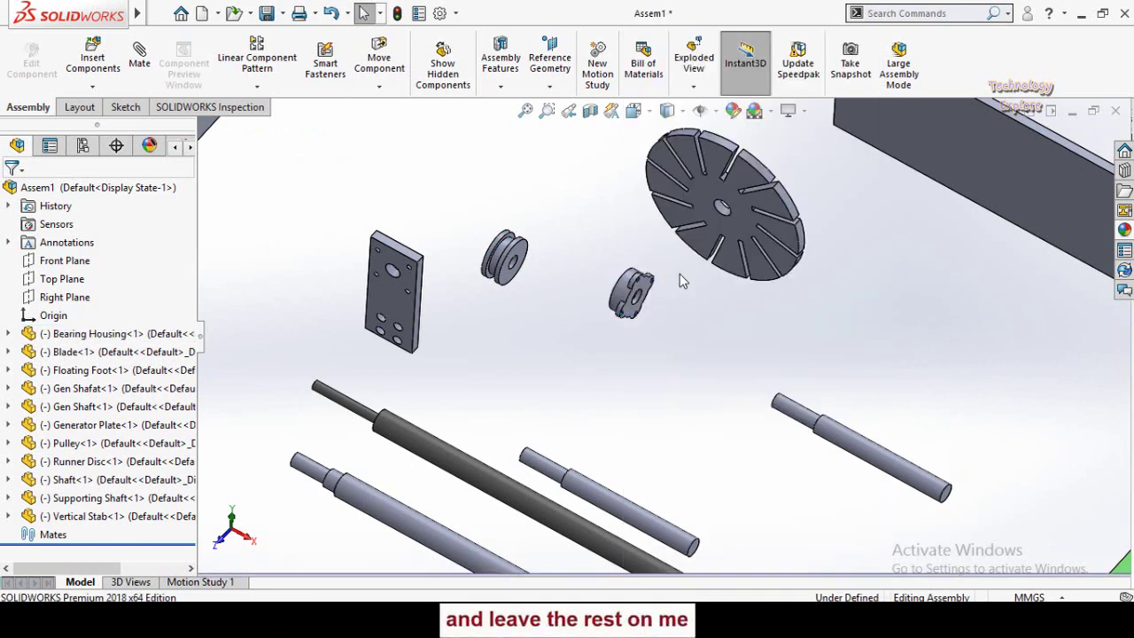
{"action": "scroll", "coordinate": [693, 299], "scroll_direction": "up", "scroll_amount": 5}
{"action": "scroll", "coordinate": [709, 398], "scroll_direction": "down", "scroll_amount": 2}
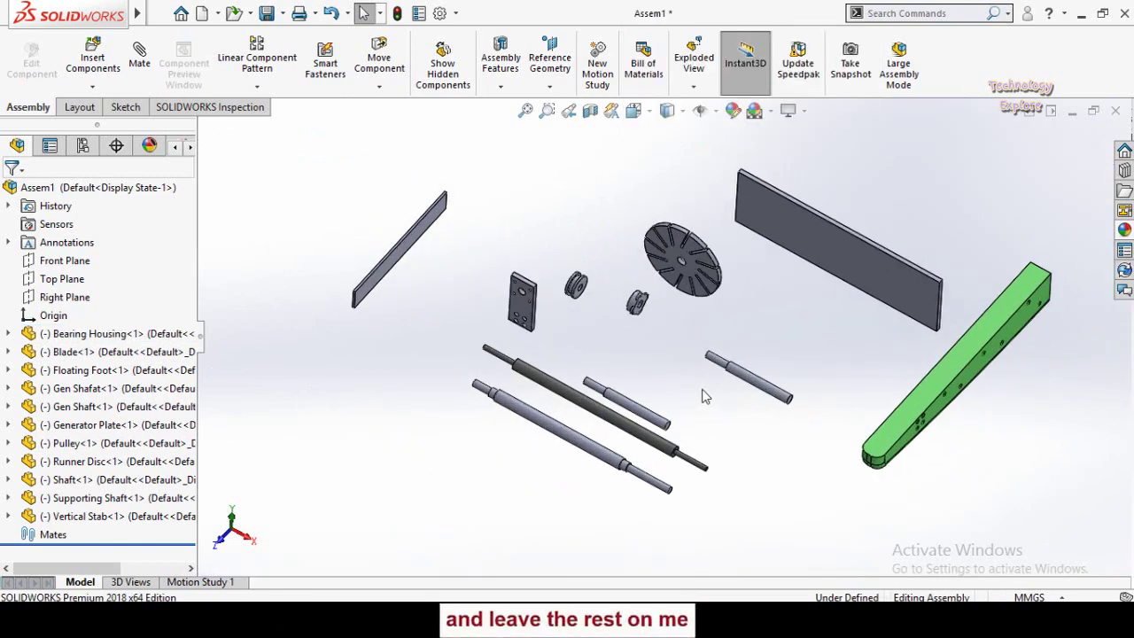
{"action": "scroll", "coordinate": [652, 337], "scroll_direction": "down", "scroll_amount": 2}
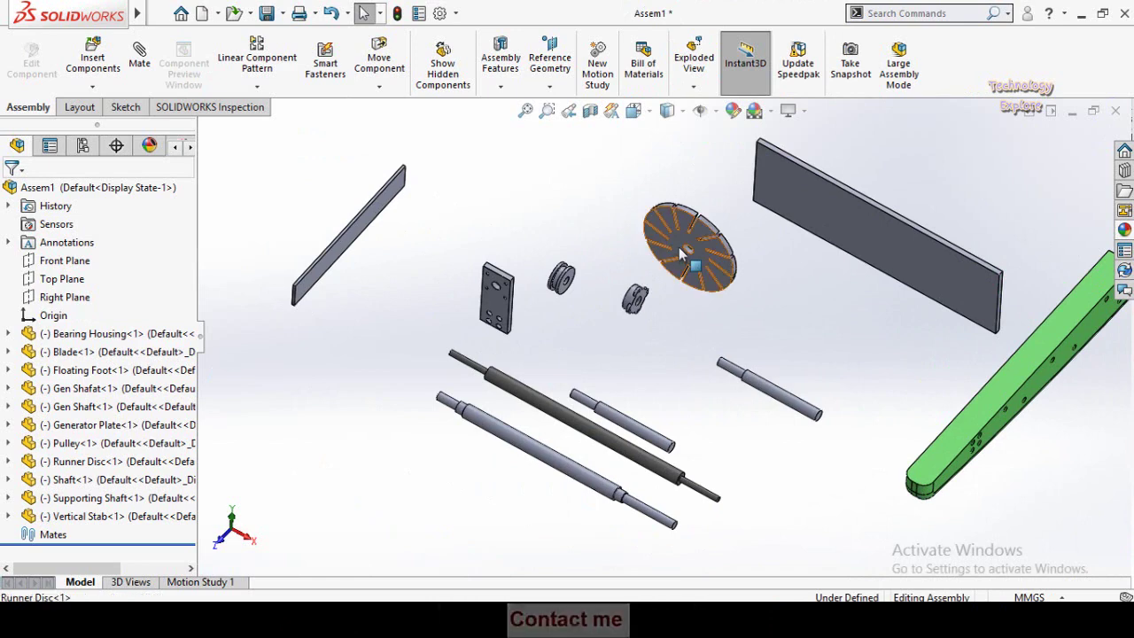
{"action": "right_click", "coordinate": [680, 252]}
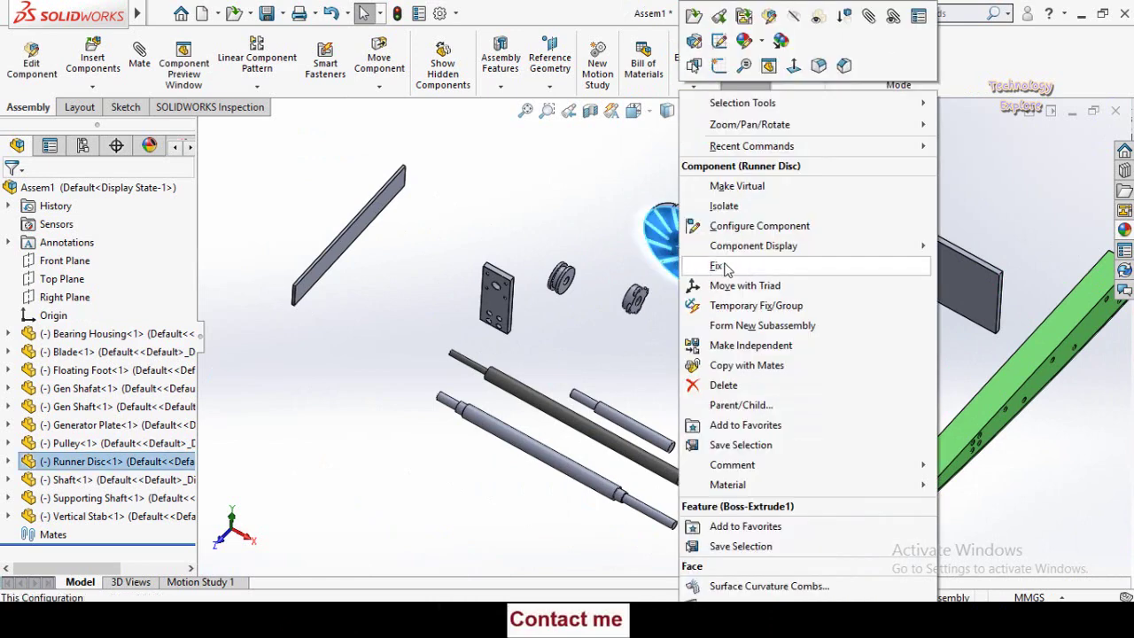
{"action": "left_click", "coordinate": [634, 321]}
{"action": "scroll", "coordinate": [672, 334], "scroll_direction": "up", "scroll_amount": 1}
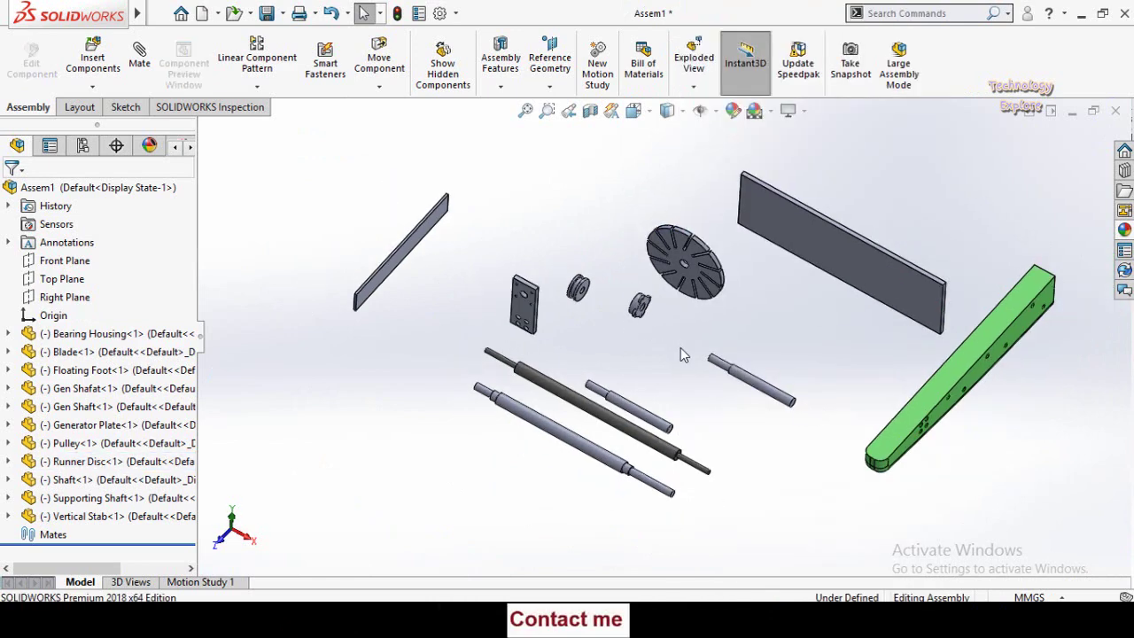
Examine the standard, advanced and mechanical mate types offered by the Mate tool without applying a mate
{"action": "middle_click_drag", "start_coordinate": [707, 359], "coordinate": [621, 275]}
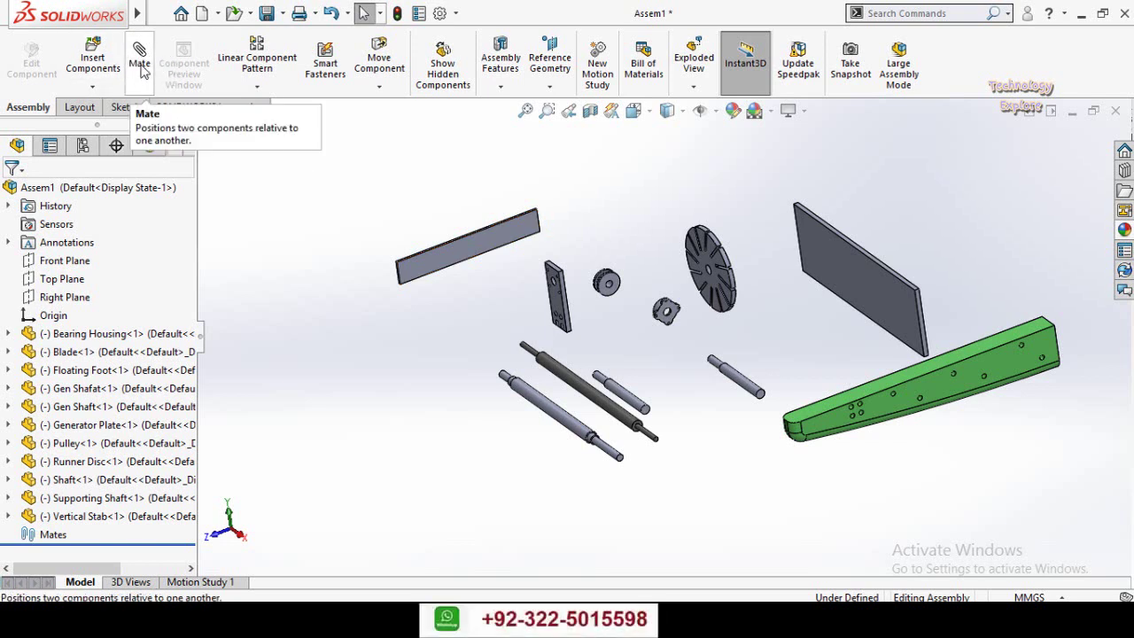
{"action": "left_click", "coordinate": [138, 75]}
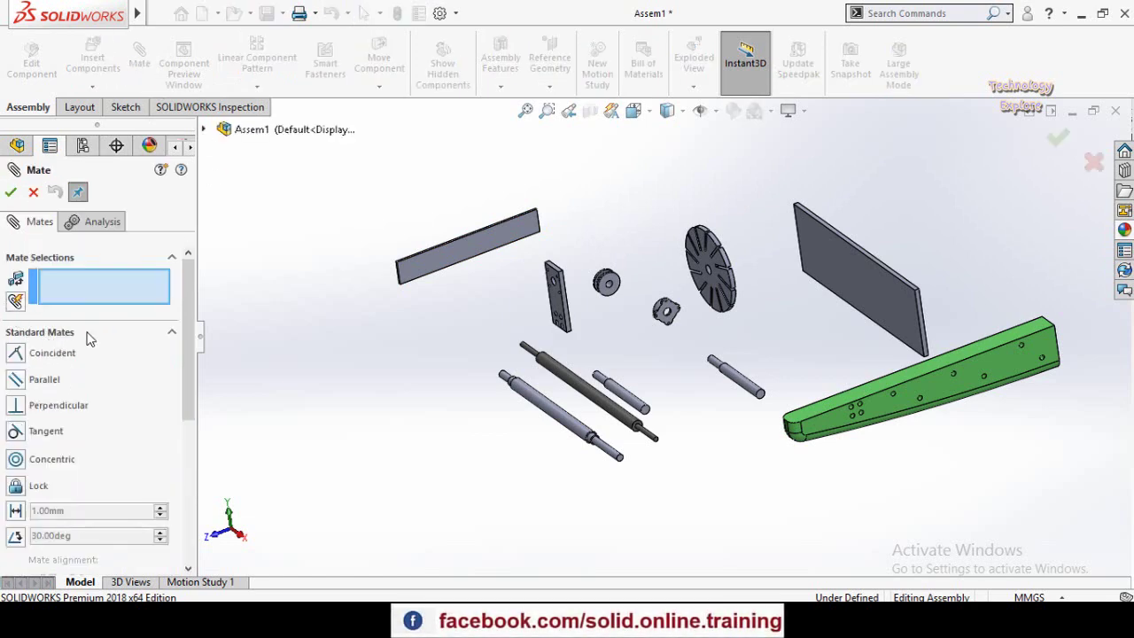
{"action": "left_click", "coordinate": [88, 334]}
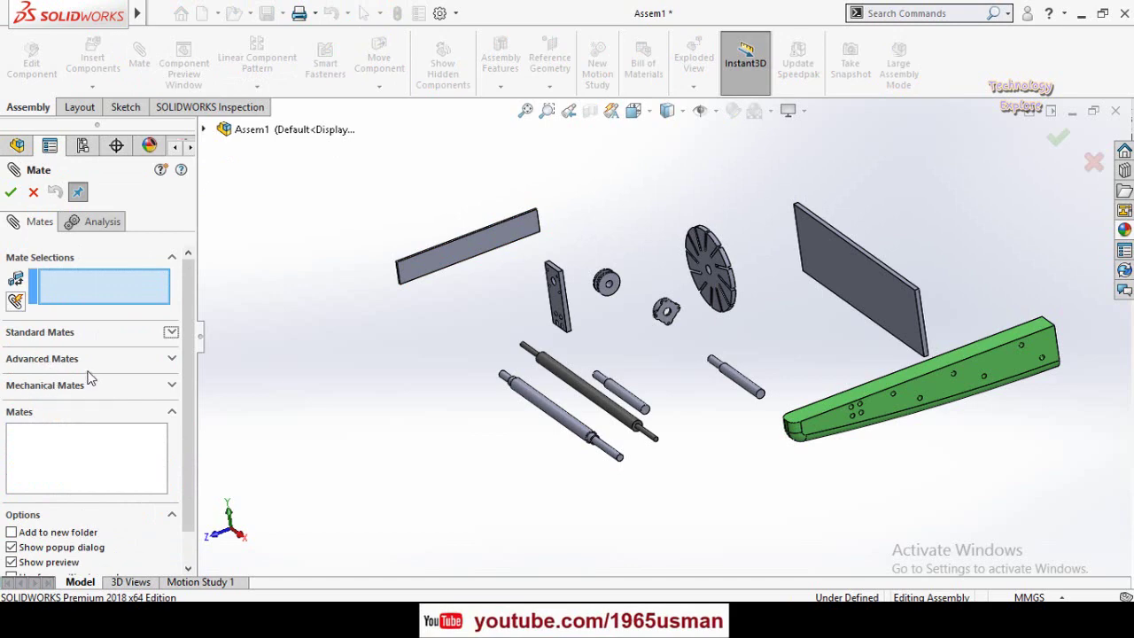
{"action": "left_click", "coordinate": [11, 335]}
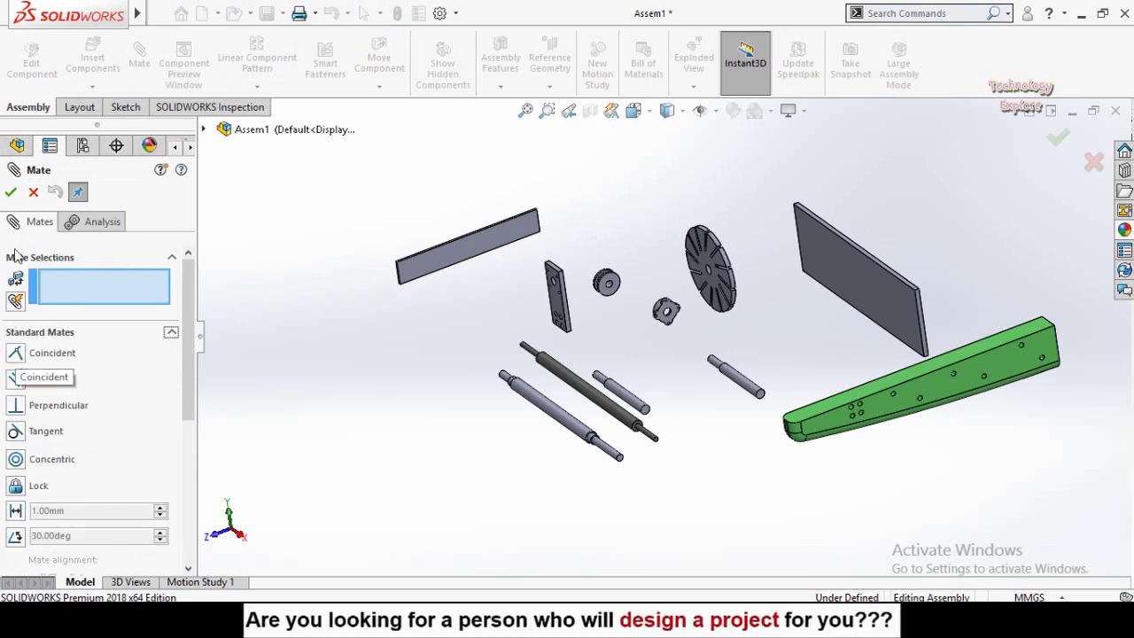
{"action": "left_click", "coordinate": [33, 193]}
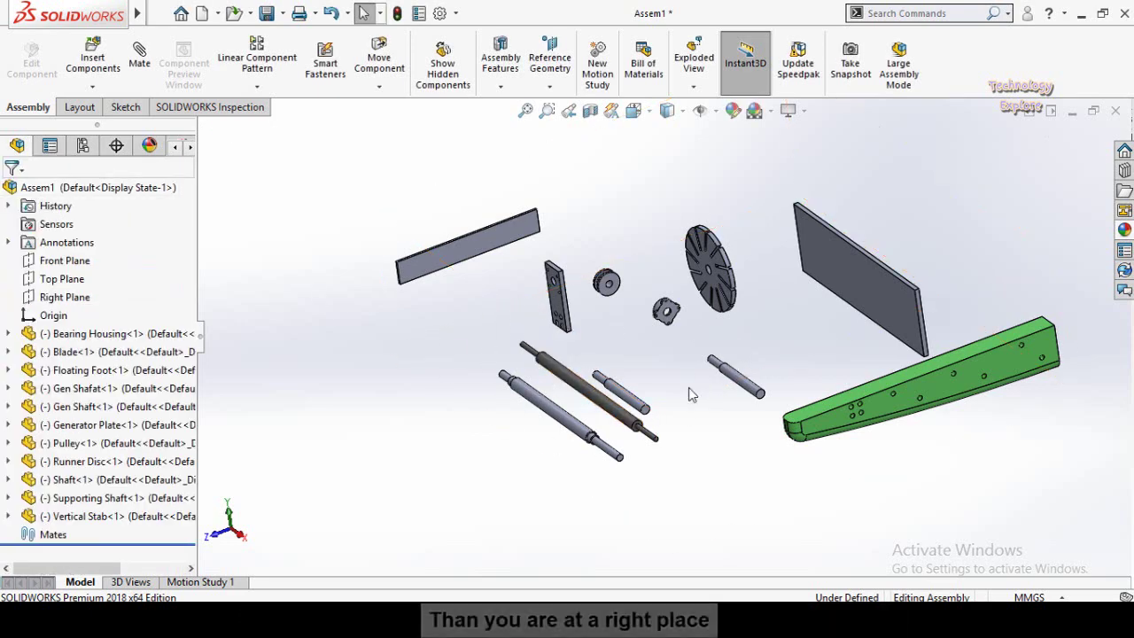
Move the Generator Plate closer to the Blade, behind the Runner Disc
{"action": "scroll", "coordinate": [671, 345], "scroll_direction": "down", "scroll_amount": 2}
{"action": "scroll", "coordinate": [678, 350], "scroll_direction": "up", "scroll_amount": 4}
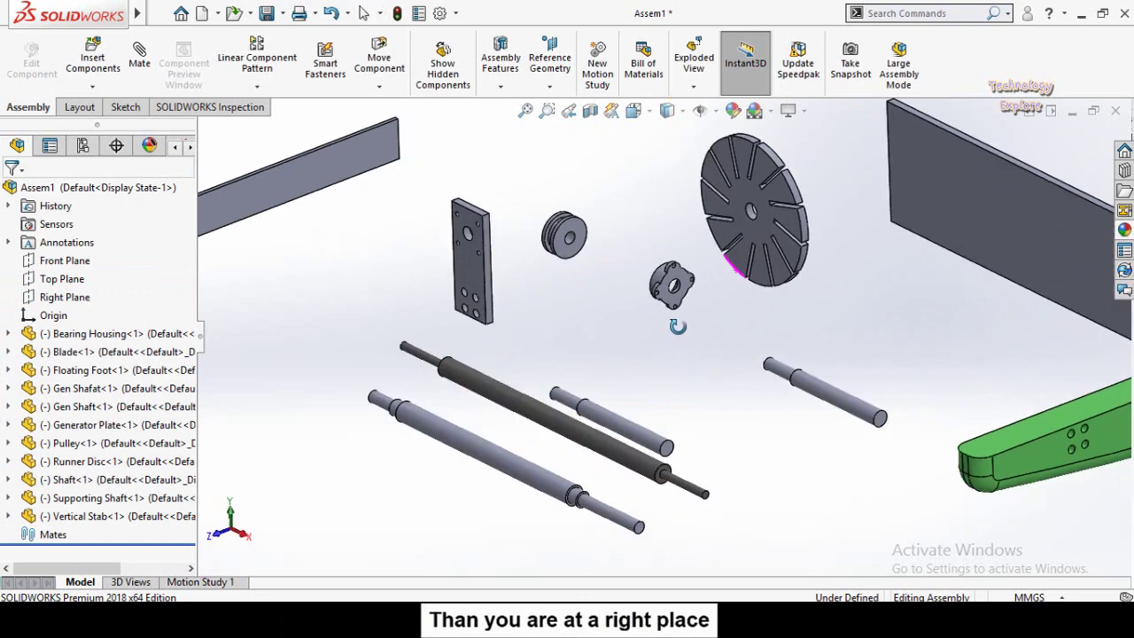
{"action": "scroll", "coordinate": [708, 301], "scroll_direction": "down", "scroll_amount": 3}
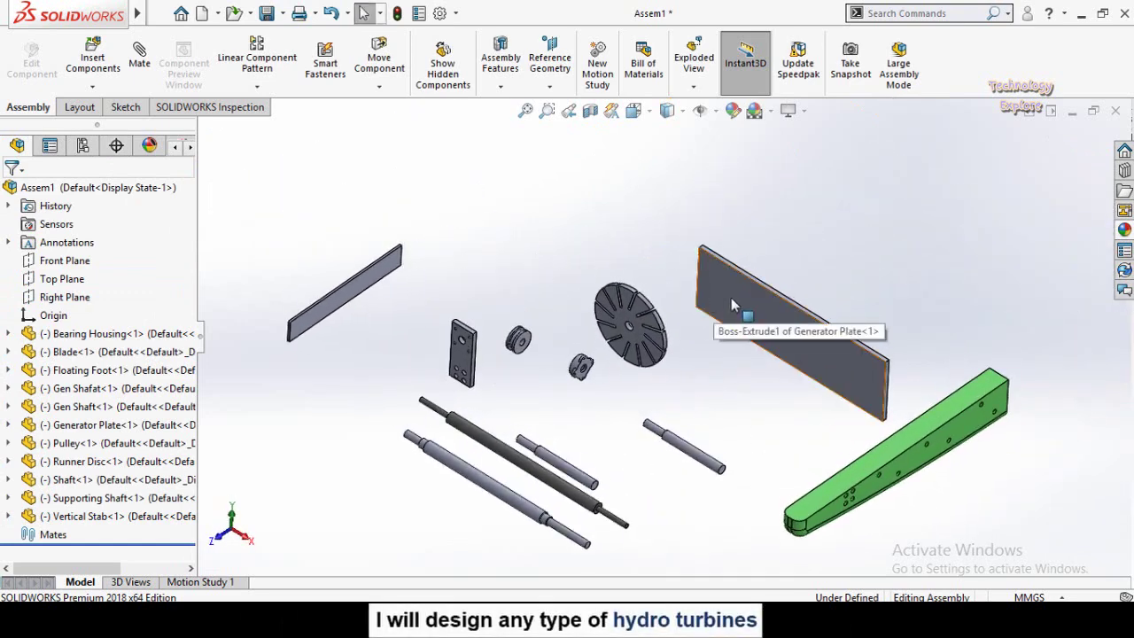
{"action": "left_click_drag", "start_coordinate": [734, 310], "coordinate": [549, 261]}
{"action": "scroll", "coordinate": [420, 218], "scroll_direction": "down", "scroll_amount": 3}
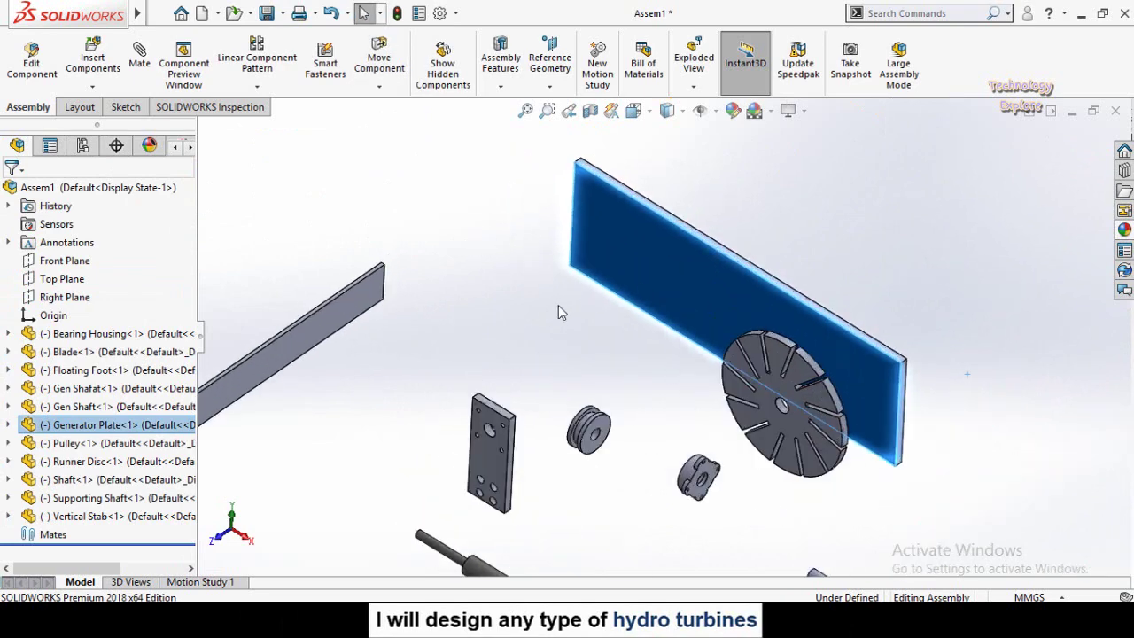
{"action": "left_click", "coordinate": [558, 307]}
{"action": "left_click", "coordinate": [596, 237]}
{"action": "middle_click_drag", "start_coordinate": [577, 288], "coordinate": [596, 129]}
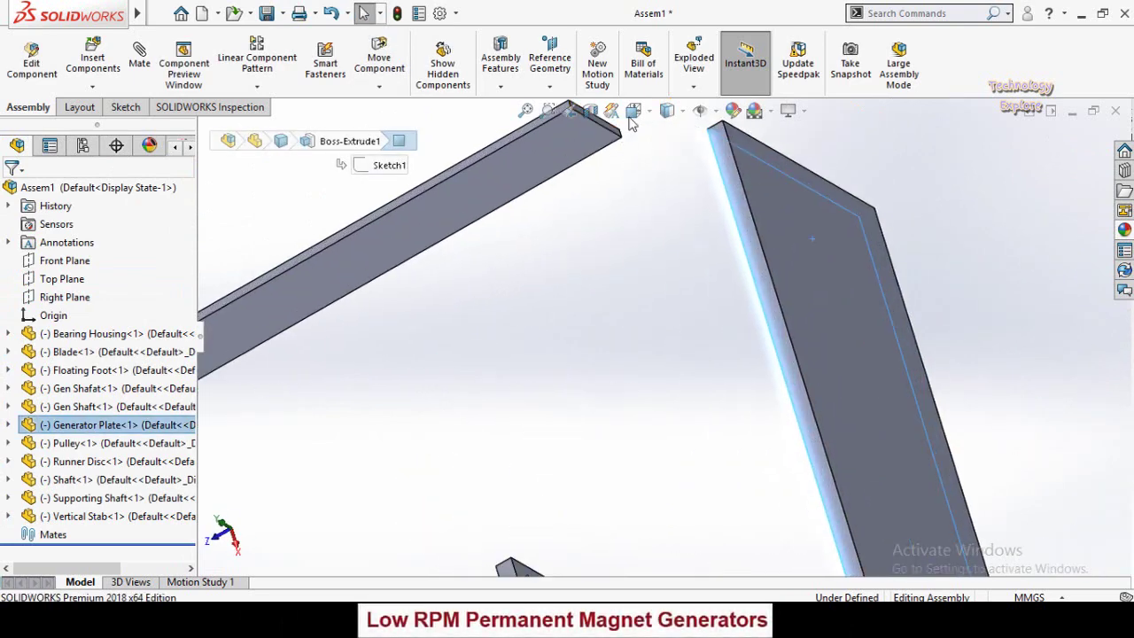
{"action": "middle_click_drag", "start_coordinate": [634, 204], "coordinate": [676, 210]}
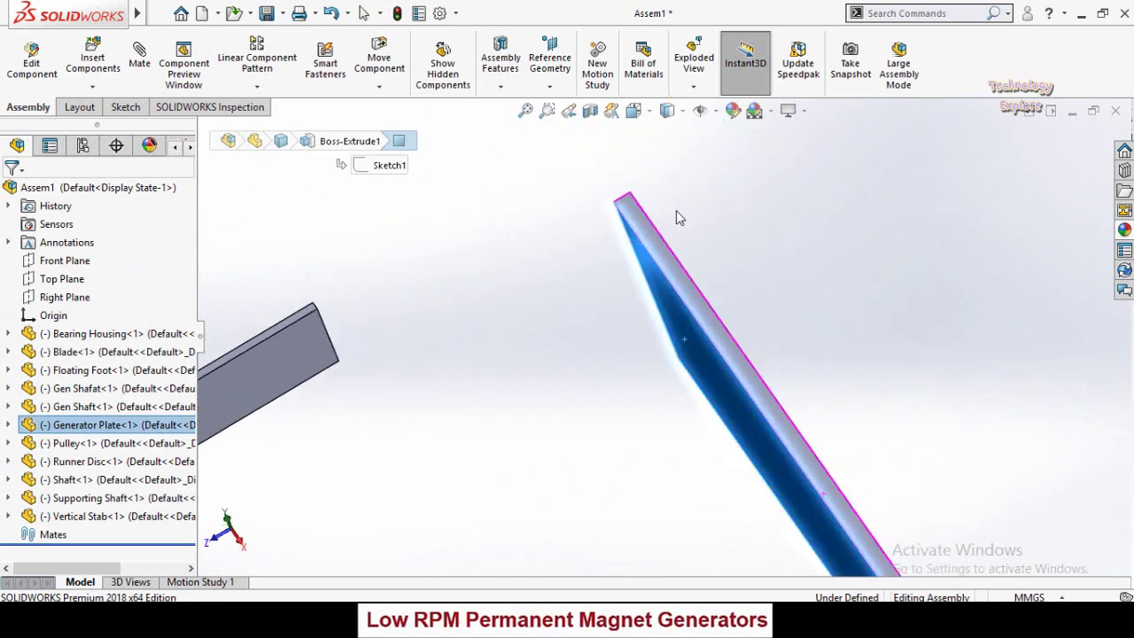
{"action": "key", "text": "Escape"}
Add a coincident mate between the Generator Plate's large flat face and the Blade's short end face
{"action": "middle_click_drag", "start_coordinate": [591, 296], "coordinate": [580, 368]}
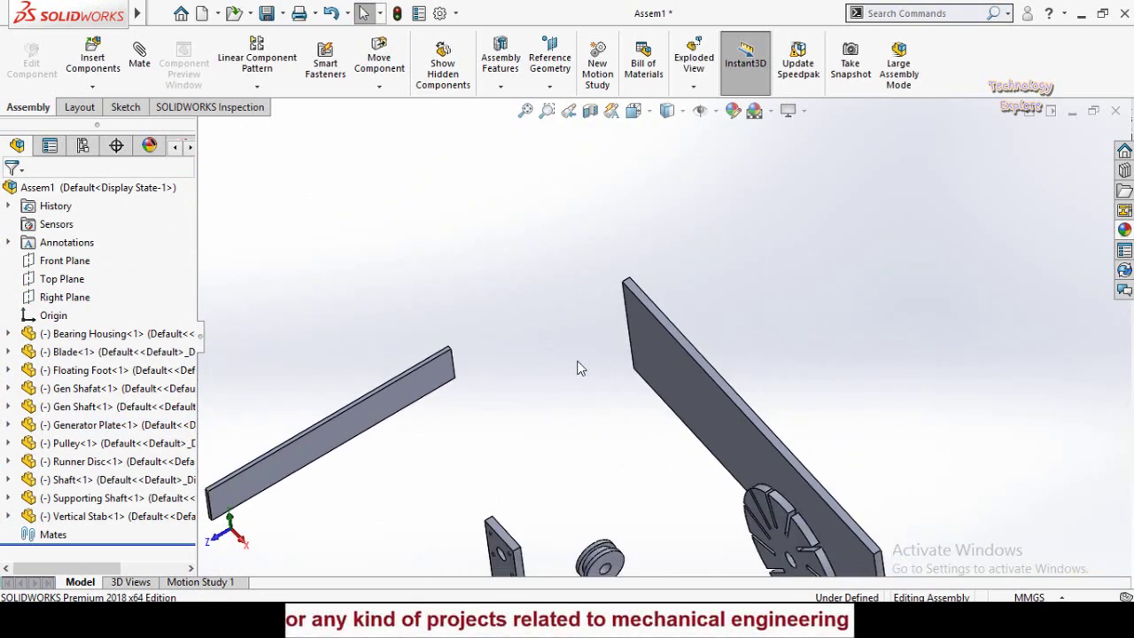
{"action": "left_click", "coordinate": [651, 356]}
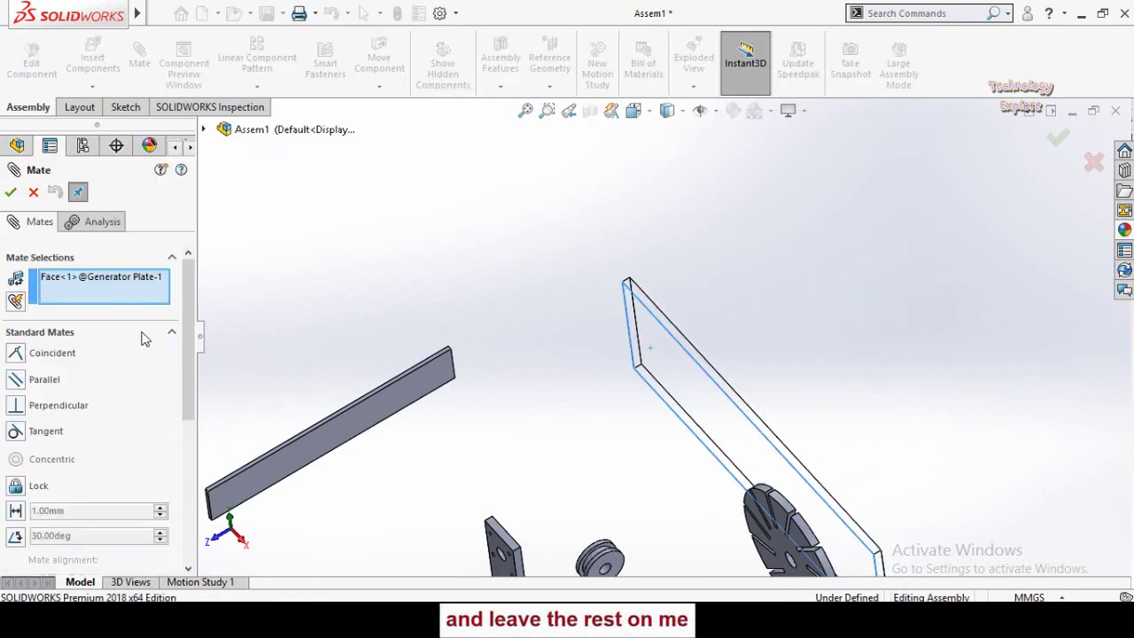
{"action": "scroll", "coordinate": [463, 368], "scroll_direction": "down", "scroll_amount": 3}
{"action": "middle_click_drag", "start_coordinate": [496, 344], "coordinate": [518, 353]}
{"action": "scroll", "coordinate": [518, 347], "scroll_direction": "down", "scroll_amount": 4}
{"action": "left_click", "coordinate": [516, 341]}
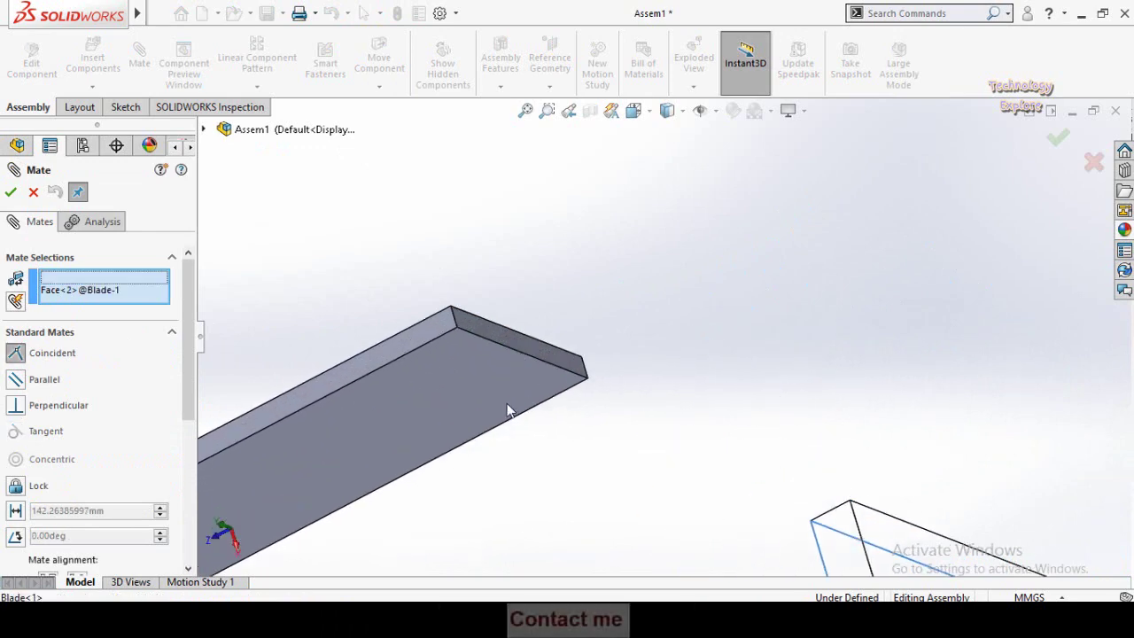
{"action": "scroll", "coordinate": [611, 369], "scroll_direction": "up", "scroll_amount": 3}
{"action": "middle_click_drag", "start_coordinate": [593, 425], "coordinate": [640, 296]}
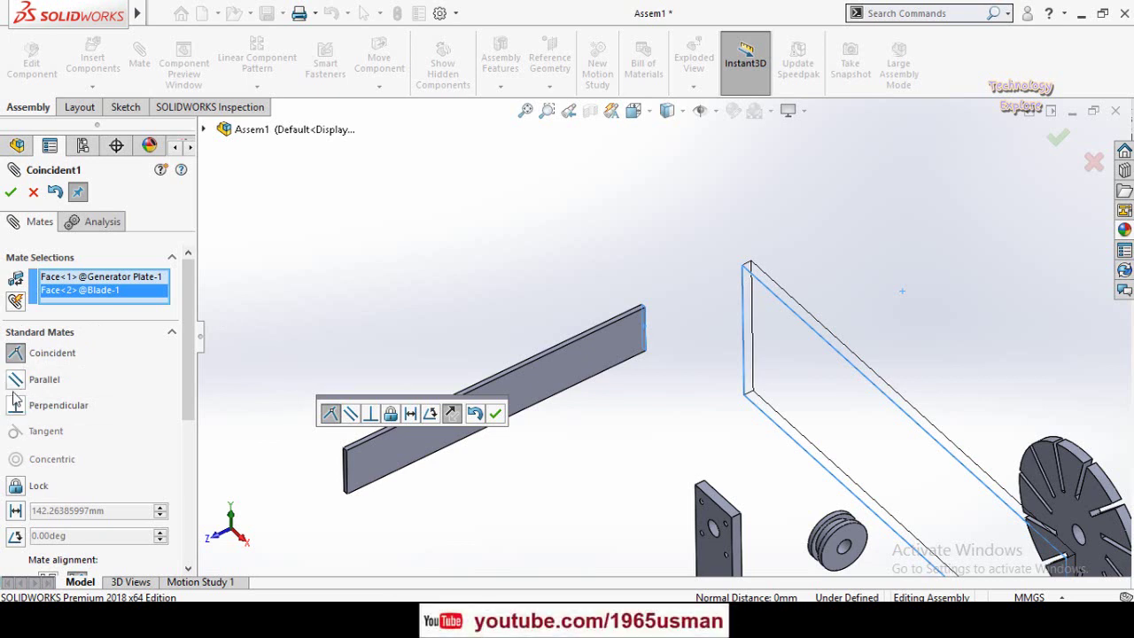
{"action": "left_click", "coordinate": [11, 193]}
{"action": "left_click", "coordinate": [10, 193]}
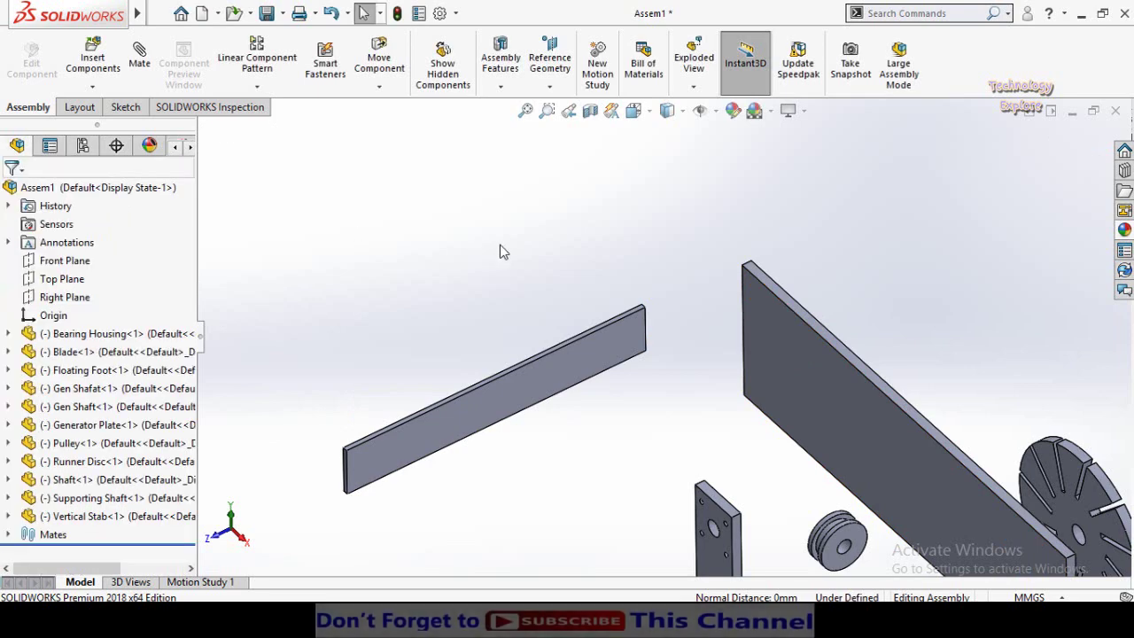
Add a coincident mate between the Blade's broad face and the narrow end face of the Generator Plate
{"action": "scroll", "coordinate": [521, 284], "scroll_direction": "up", "scroll_amount": 2}
{"action": "middle_click_drag", "start_coordinate": [521, 284], "coordinate": [725, 369]}
{"action": "scroll", "coordinate": [650, 279], "scroll_direction": "down", "scroll_amount": 3}
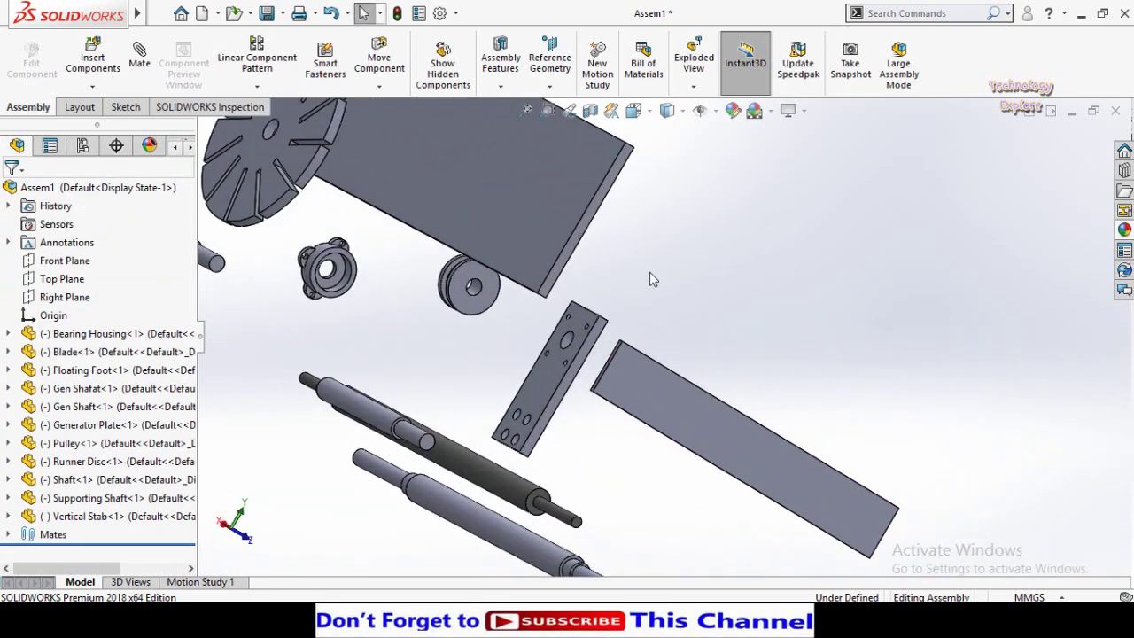
{"action": "scroll", "coordinate": [659, 303], "scroll_direction": "down", "scroll_amount": 5}
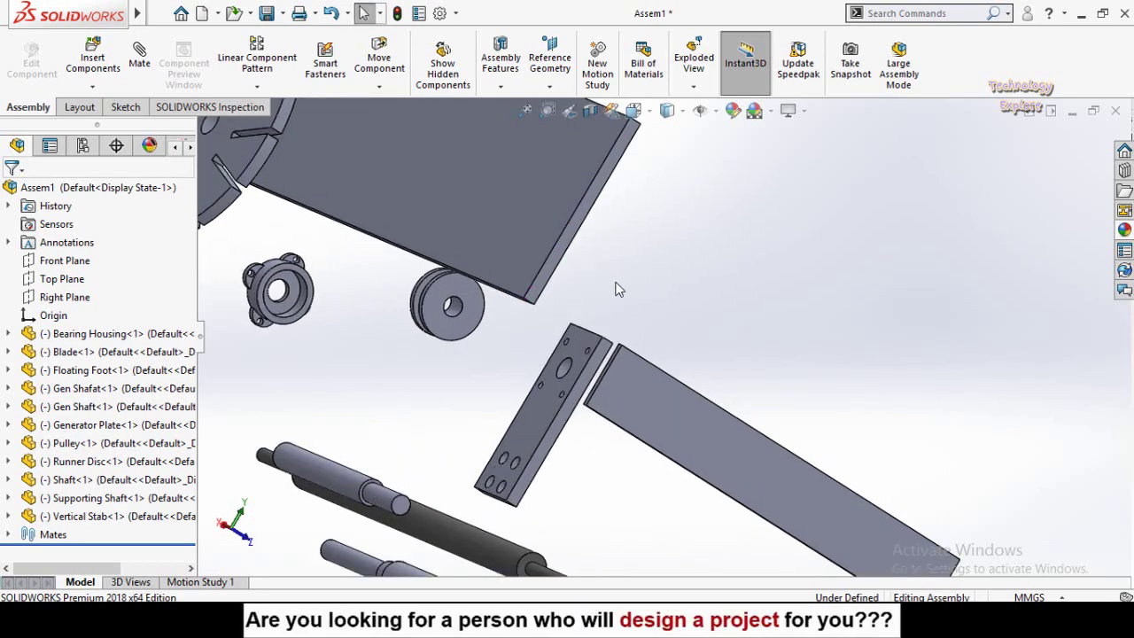
{"action": "scroll", "coordinate": [614, 269], "scroll_direction": "up", "scroll_amount": 3}
{"action": "middle_click_drag", "start_coordinate": [615, 272], "coordinate": [633, 299]}
{"action": "scroll", "coordinate": [632, 287], "scroll_direction": "down", "scroll_amount": 2}
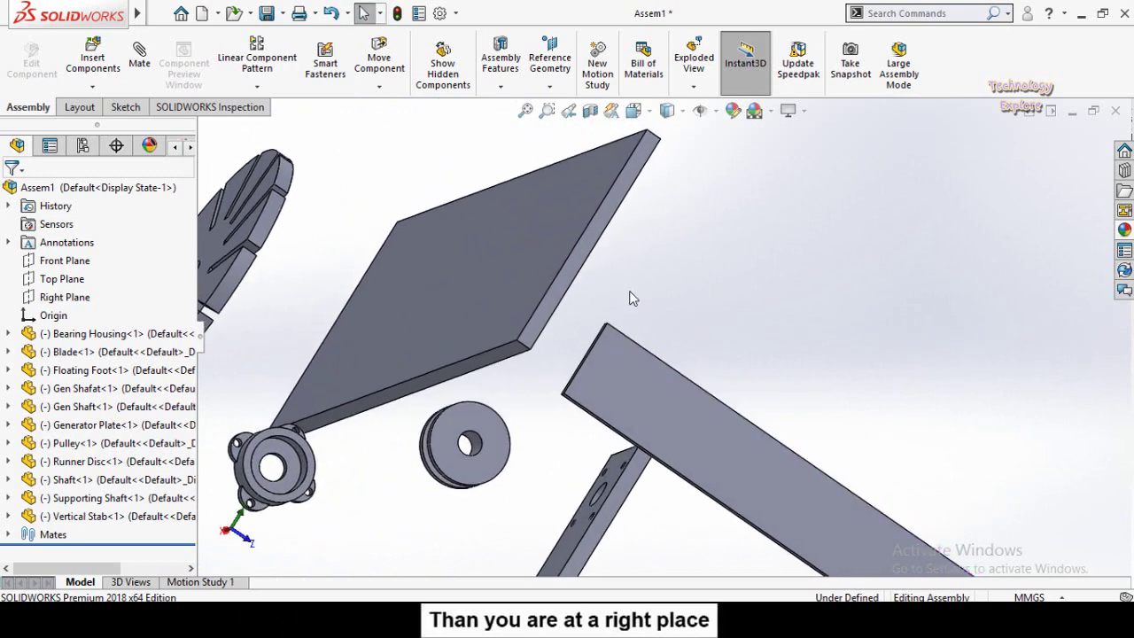
{"action": "left_click", "coordinate": [613, 356]}
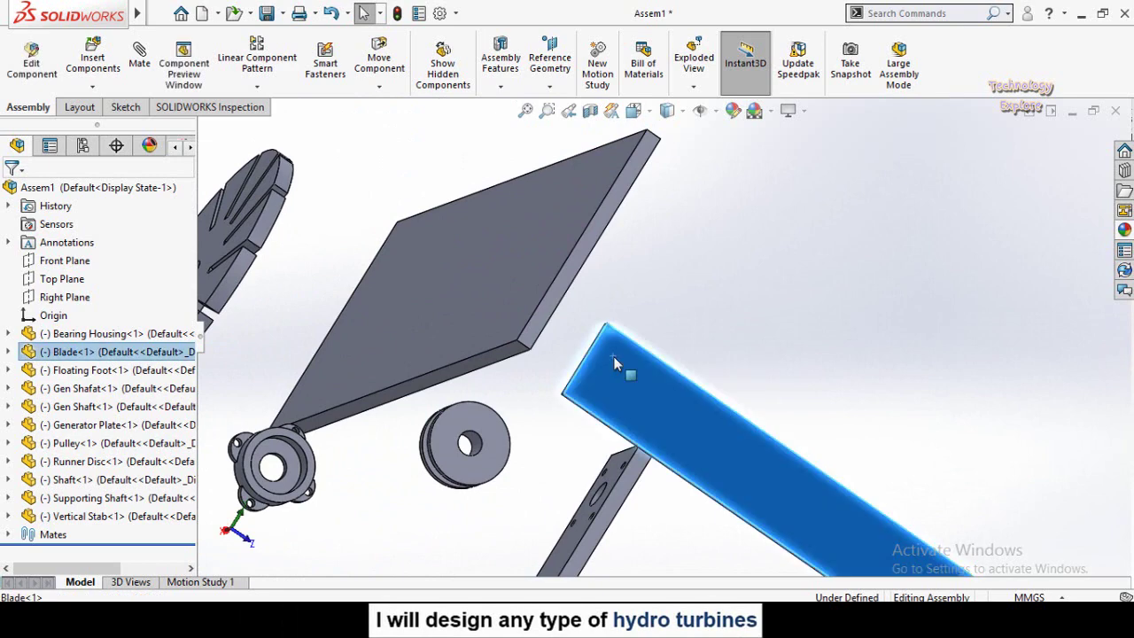
{"action": "left_click", "coordinate": [538, 338], "text": "ctrl"}
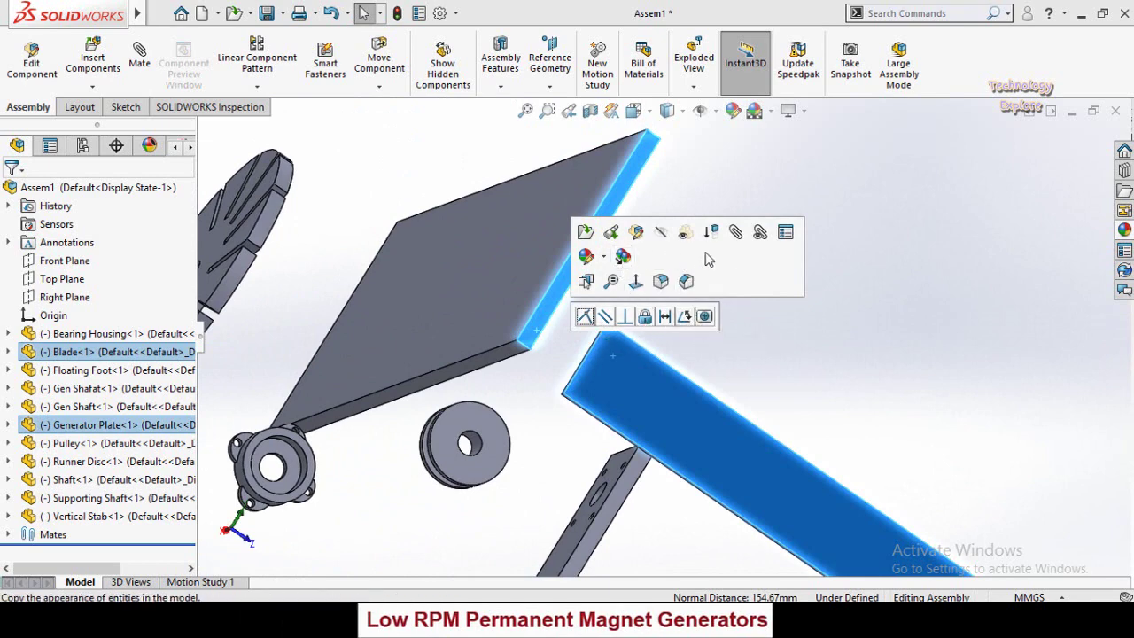
{"action": "left_click", "coordinate": [584, 317]}
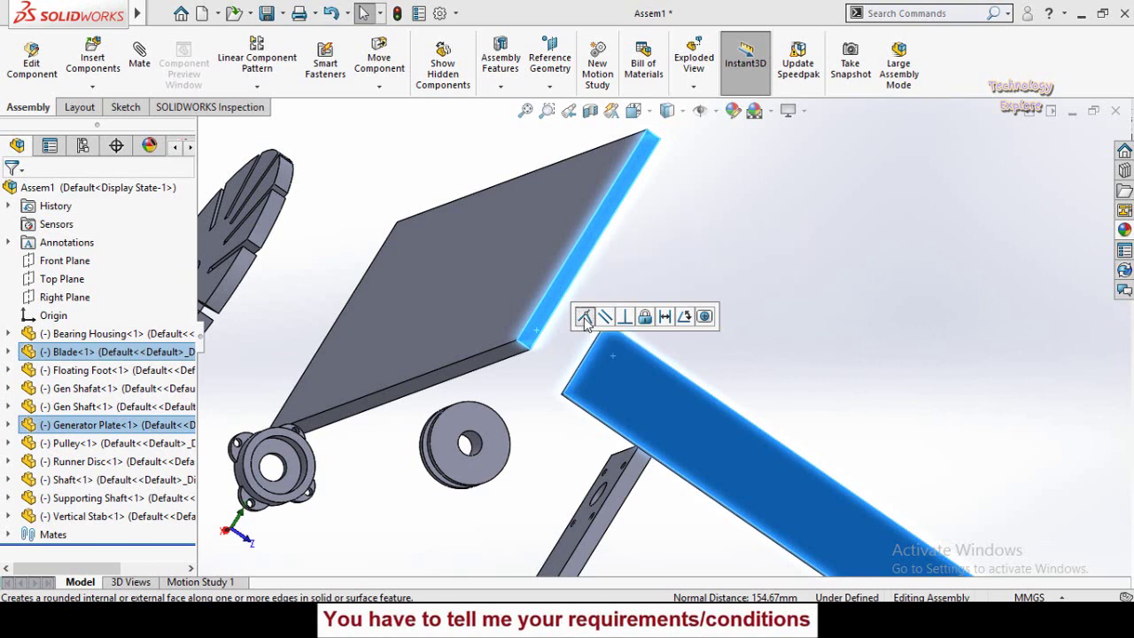
Make the Blade's long narrow edge face coincident with the Generator Plate's long narrow edge face
{"action": "scroll", "coordinate": [678, 358], "scroll_direction": "up", "scroll_amount": 3}
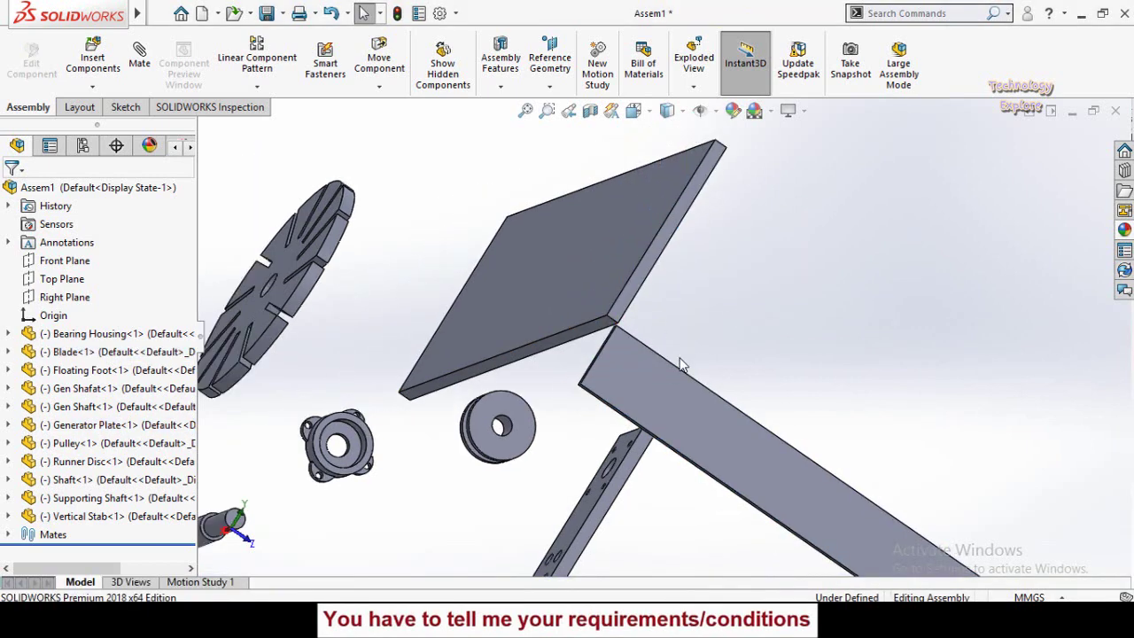
{"action": "middle_click_drag", "start_coordinate": [678, 359], "coordinate": [606, 371]}
{"action": "scroll", "coordinate": [603, 371], "scroll_direction": "down", "scroll_amount": 5}
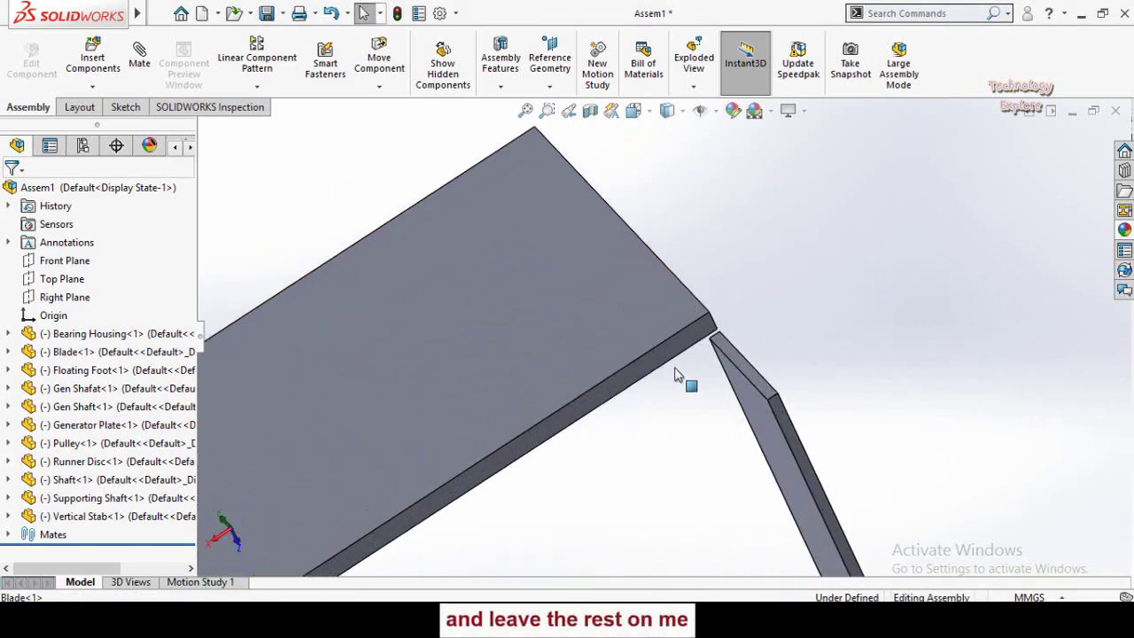
{"action": "left_click", "coordinate": [670, 355]}
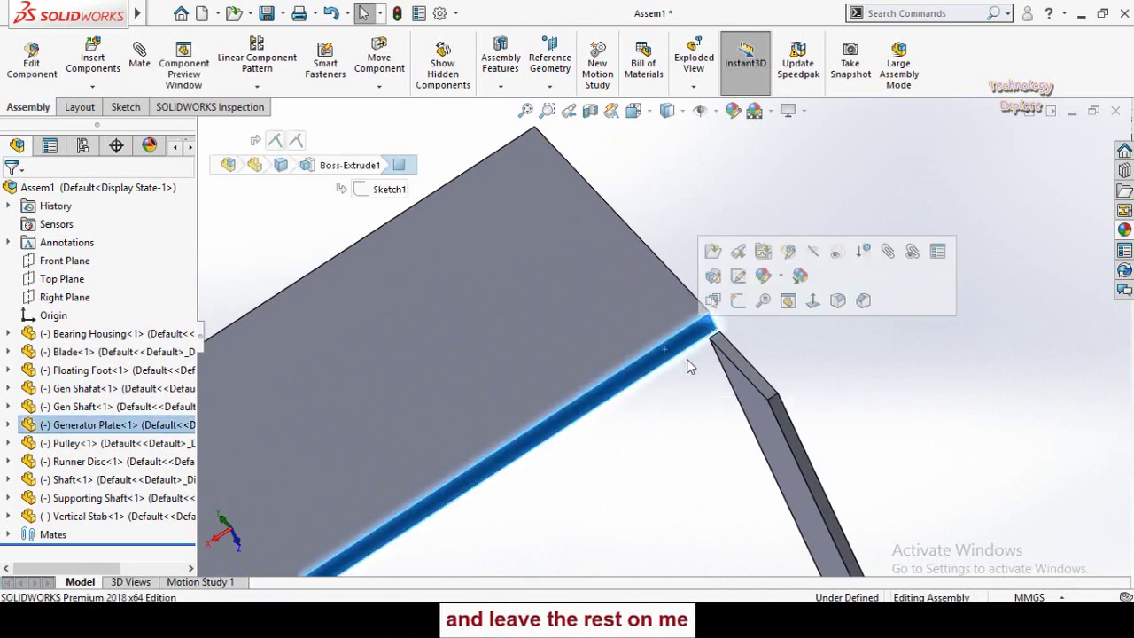
{"action": "left_click", "coordinate": [783, 423], "text": "ctrl"}
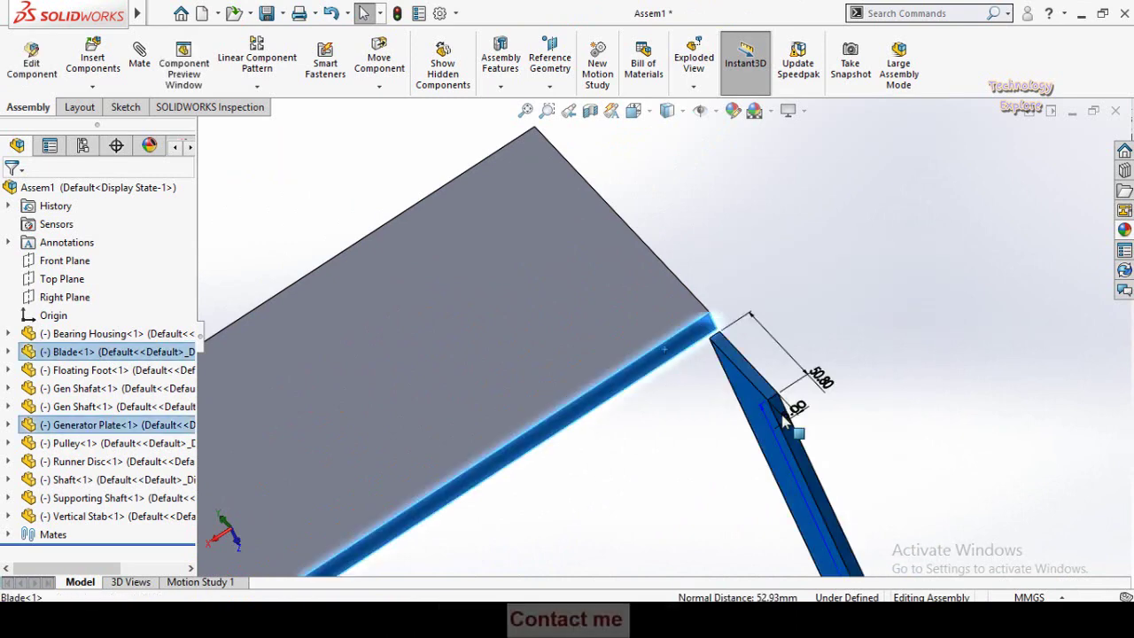
{"action": "left_click", "coordinate": [720, 464]}
{"action": "left_click", "coordinate": [786, 432]}
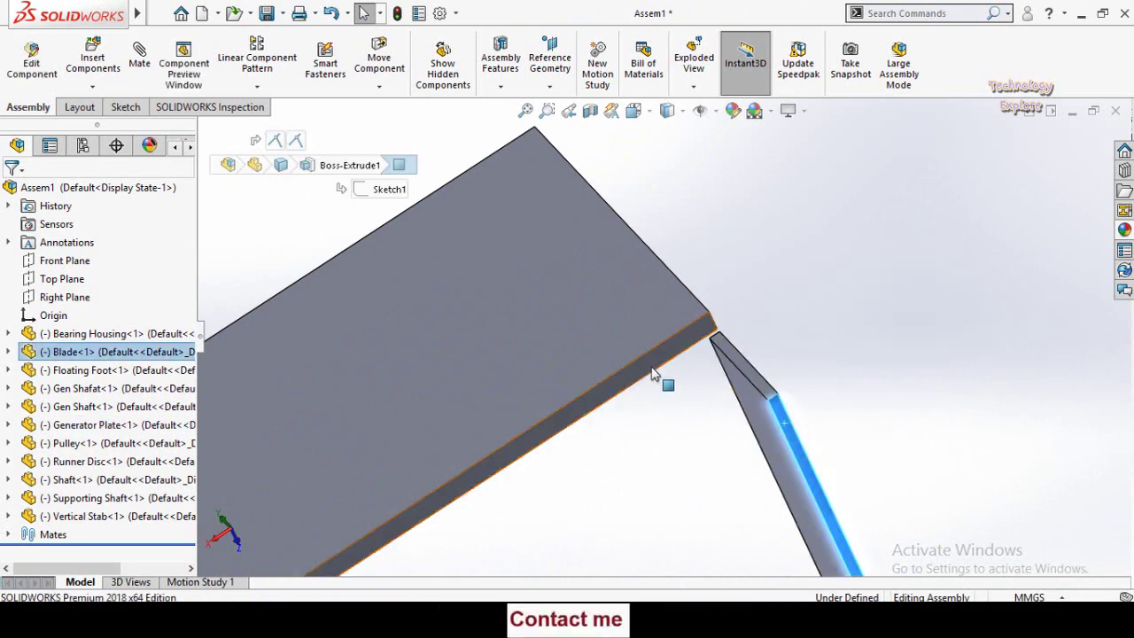
{"action": "left_click", "coordinate": [670, 356], "text": "ctrl"}
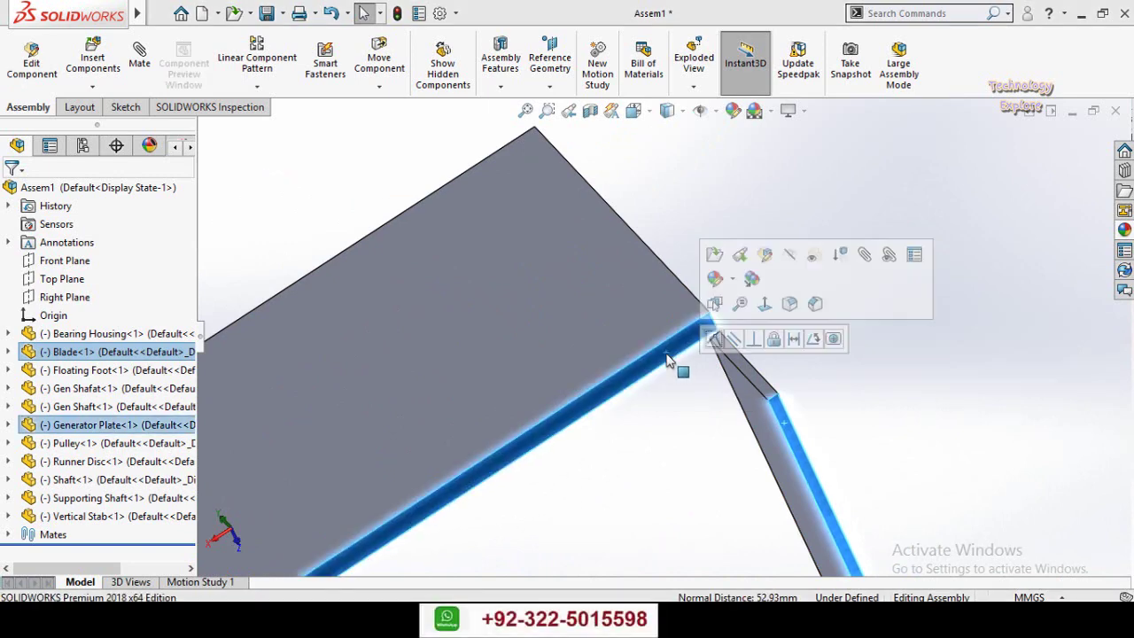
{"action": "left_click", "coordinate": [714, 340]}
Inspect the mated Blade and Generator Plate corner from several angles and review the Mate tool's standard mates
{"action": "scroll", "coordinate": [656, 468], "scroll_direction": "up", "scroll_amount": 3}
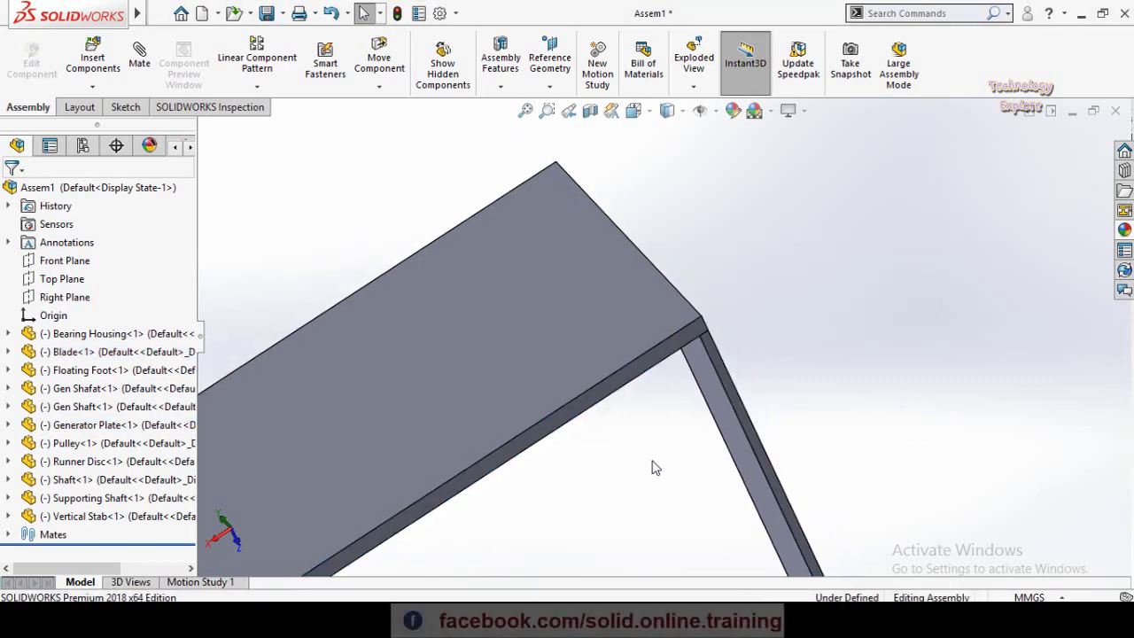
{"action": "middle_click_drag", "start_coordinate": [685, 358], "coordinate": [508, 526]}
{"action": "scroll", "coordinate": [770, 337], "scroll_direction": "down", "scroll_amount": 1}
{"action": "scroll", "coordinate": [768, 332], "scroll_direction": "up", "scroll_amount": 2}
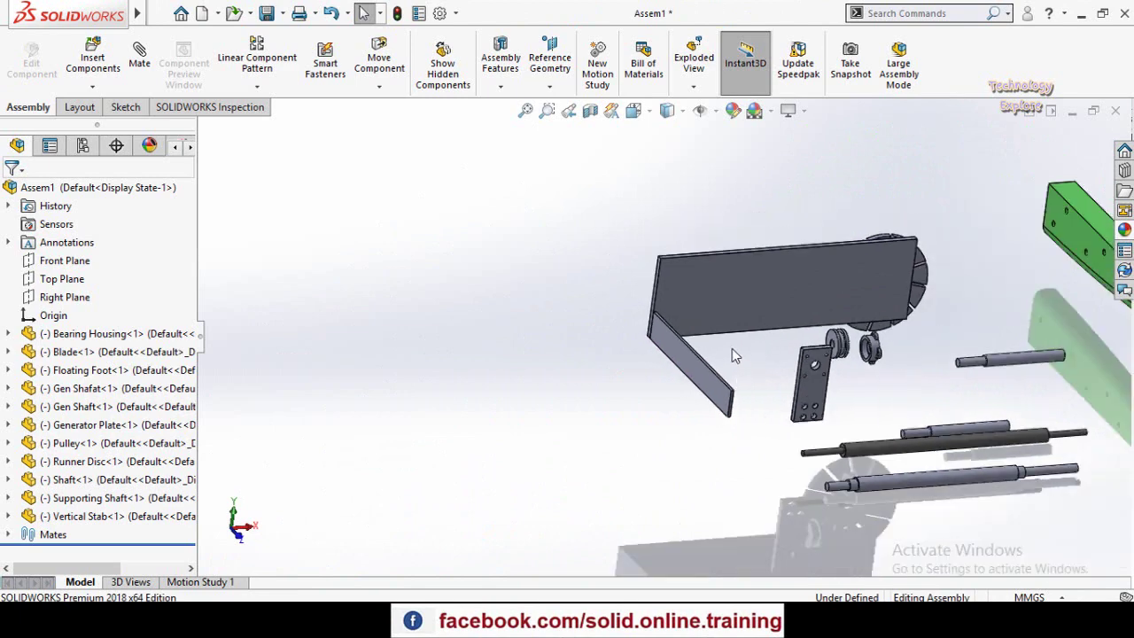
{"action": "mouse_move", "coordinate": [732, 349]}
{"action": "middle_mouse_down"}
{"action": "mouse_move", "coordinate": [674, 417]}
{"action": "mouse_move", "coordinate": [739, 371]}
{"action": "middle_mouse_up"}
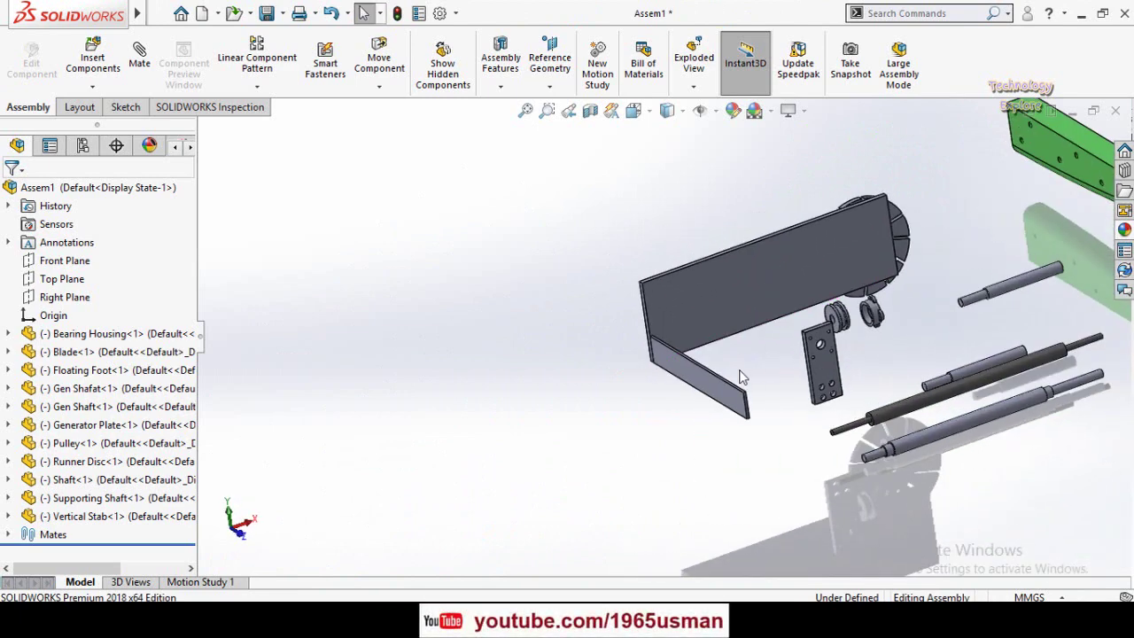
{"action": "scroll", "coordinate": [709, 368], "scroll_direction": "down", "scroll_amount": 3}
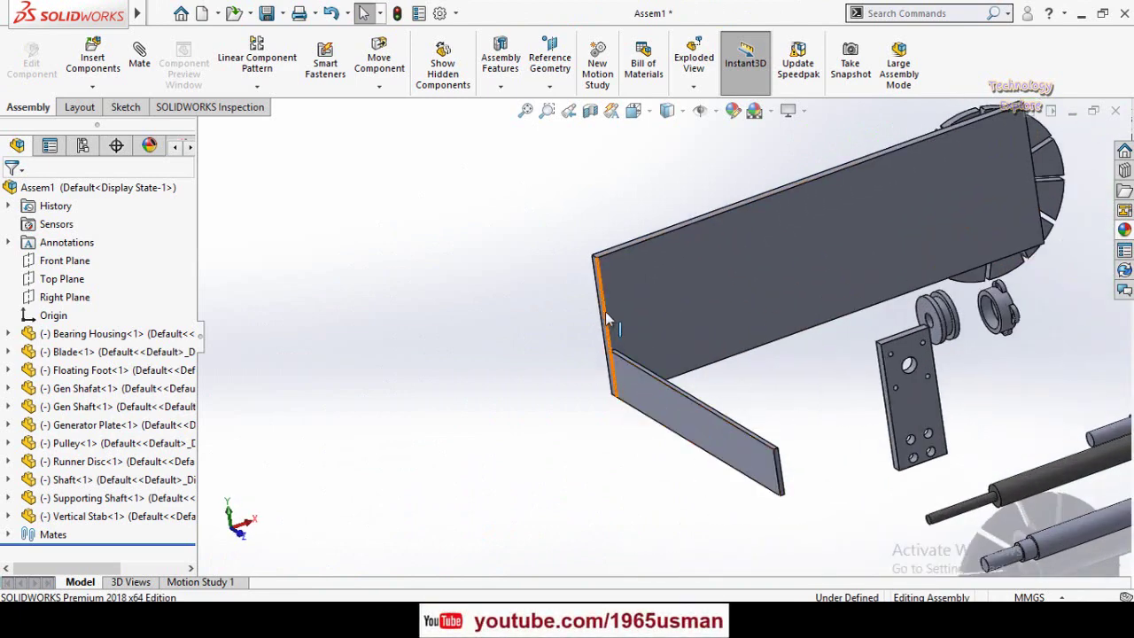
{"action": "scroll", "coordinate": [700, 420], "scroll_direction": "up", "scroll_amount": 3}
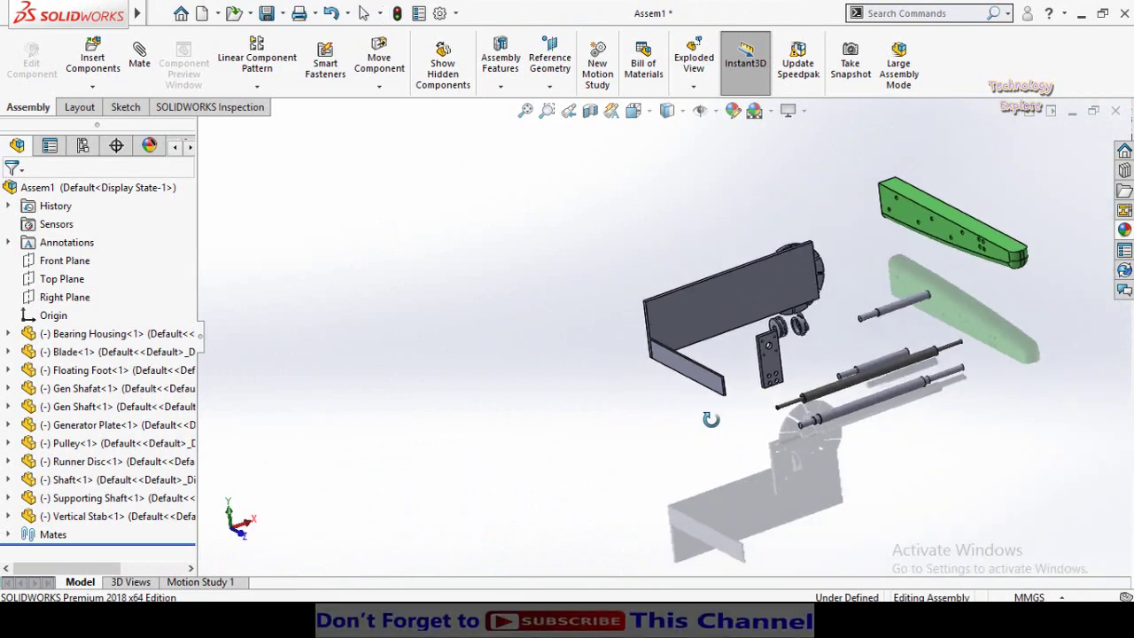
{"action": "left_click", "coordinate": [139, 51]}
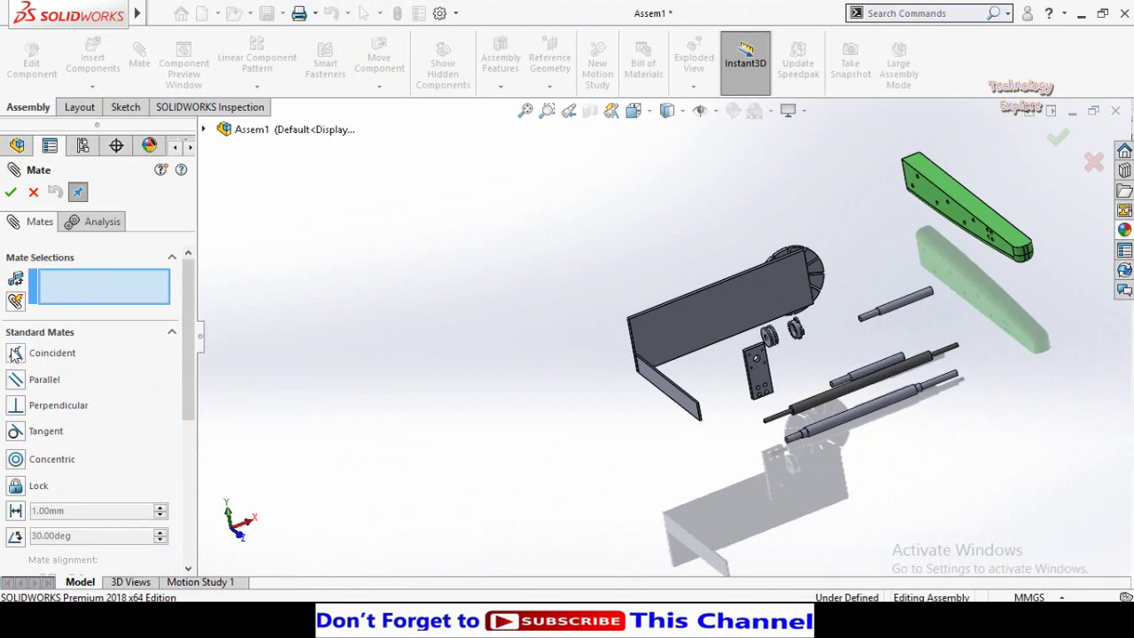
{"action": "left_click", "coordinate": [33, 193]}
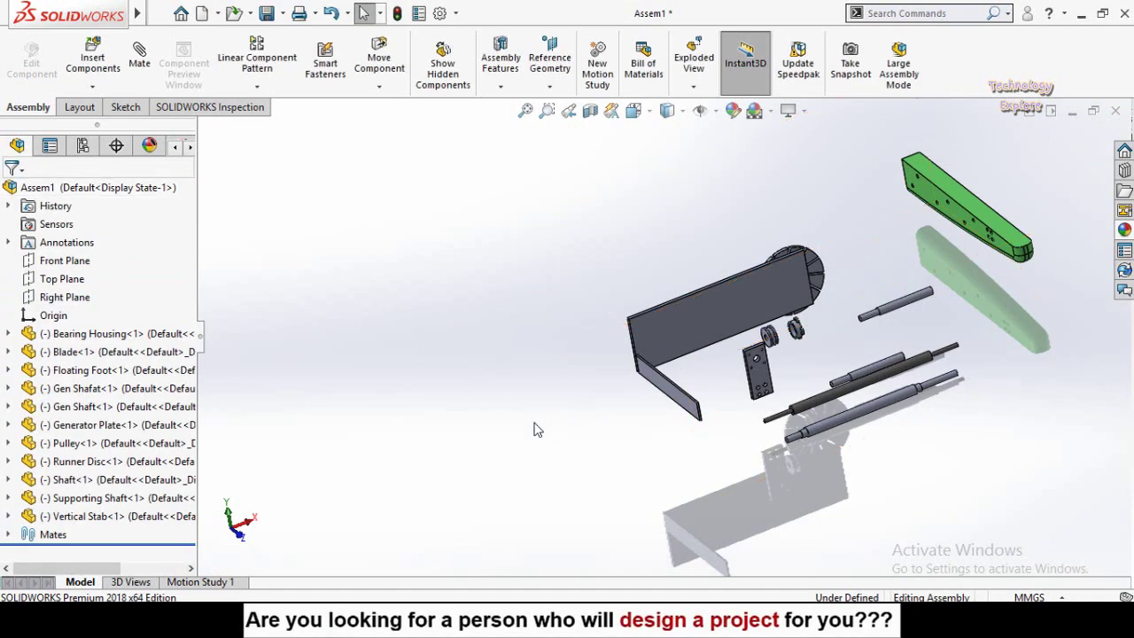
{"action": "middle_click_drag", "start_coordinate": [535, 430], "coordinate": [743, 351]}
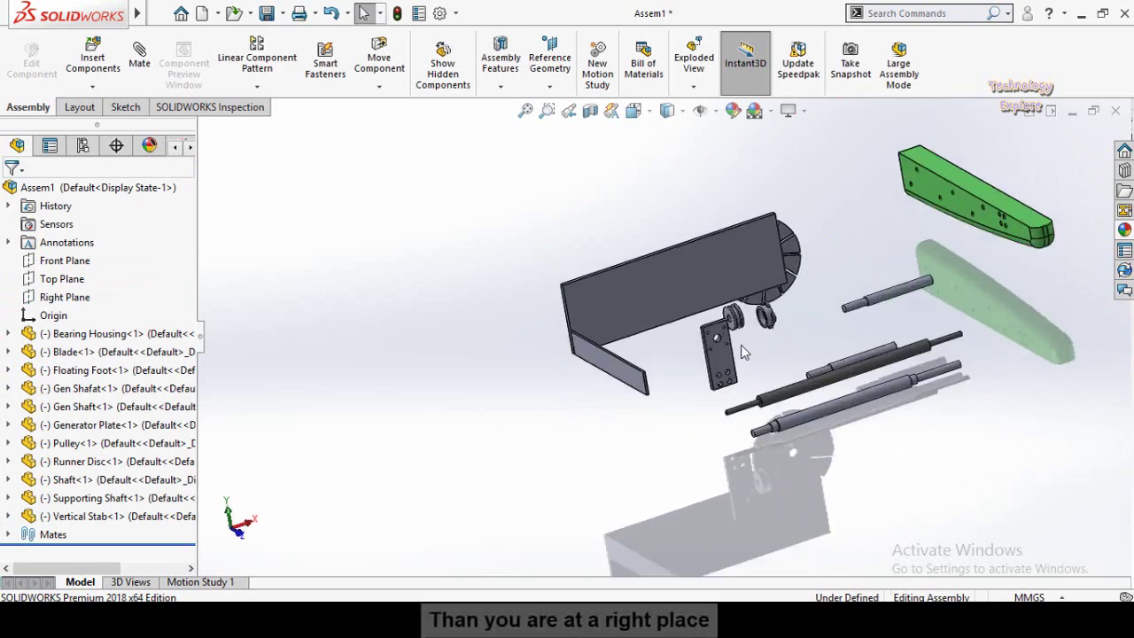
Move the Vertical Stab away from the shafts into the open space beside the Generator Plate's end near the Blade
{"action": "scroll", "coordinate": [743, 348], "scroll_direction": "down", "scroll_amount": 3}
{"action": "left_click_drag", "start_coordinate": [690, 363], "coordinate": [379, 186]}
{"action": "scroll", "coordinate": [378, 357], "scroll_direction": "up", "scroll_amount": 4}
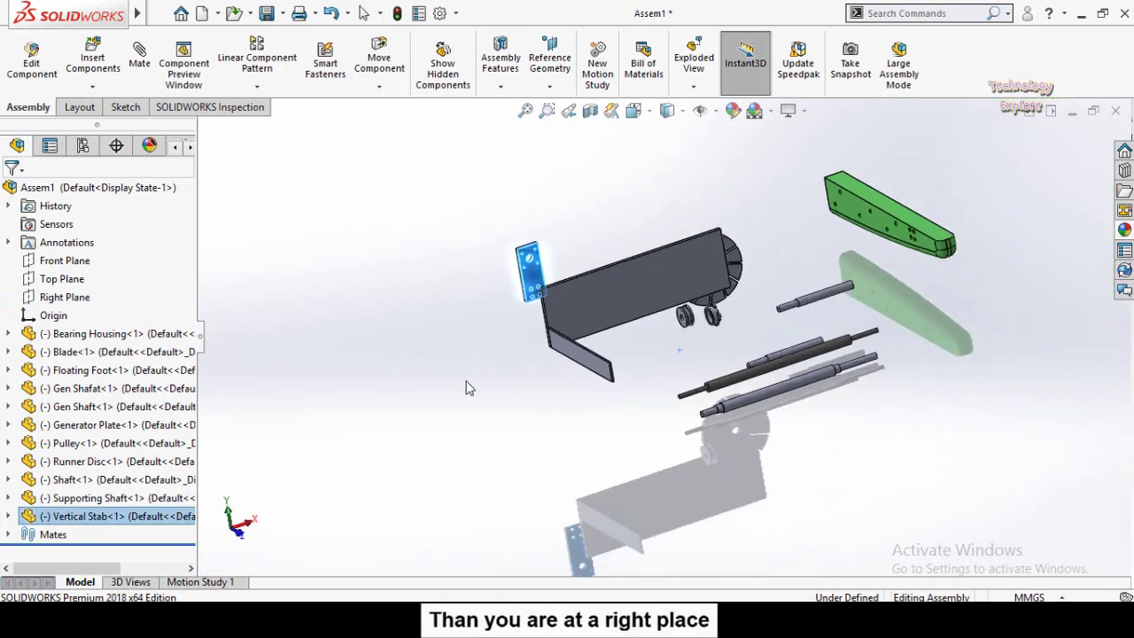
{"action": "middle_click_drag", "start_coordinate": [469, 389], "coordinate": [630, 358]}
{"action": "left_click", "coordinate": [636, 344]}
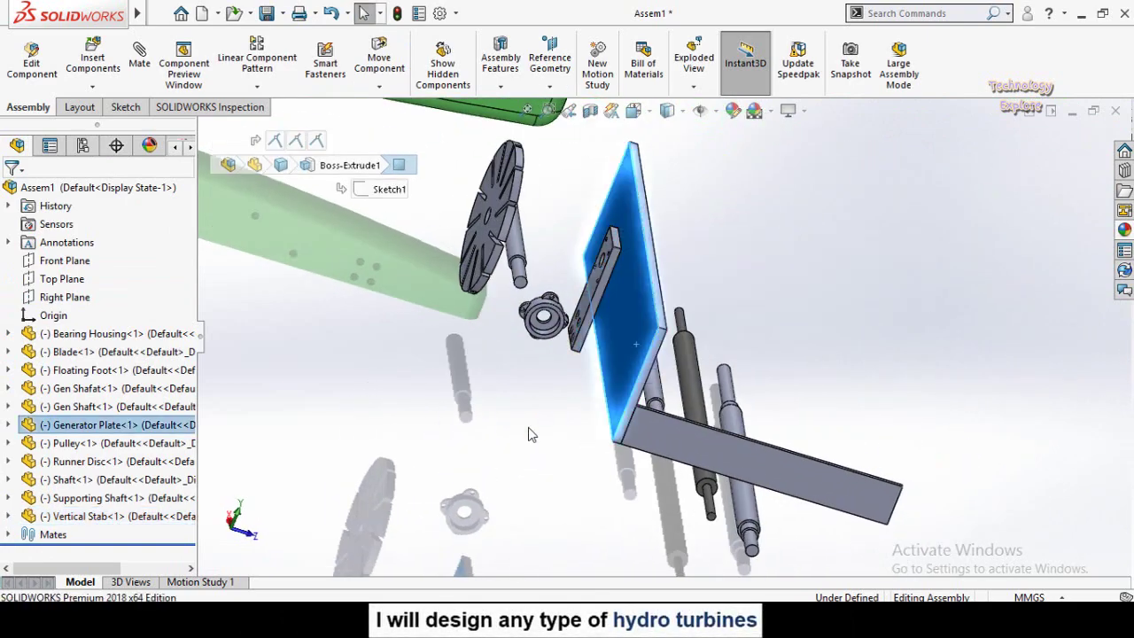
{"action": "left_click", "coordinate": [529, 428]}
{"action": "scroll", "coordinate": [529, 428], "scroll_direction": "up", "scroll_amount": 2}
{"action": "middle_click_drag", "start_coordinate": [520, 411], "coordinate": [472, 404]}
{"action": "scroll", "coordinate": [421, 401], "scroll_direction": "up", "scroll_amount": 3}
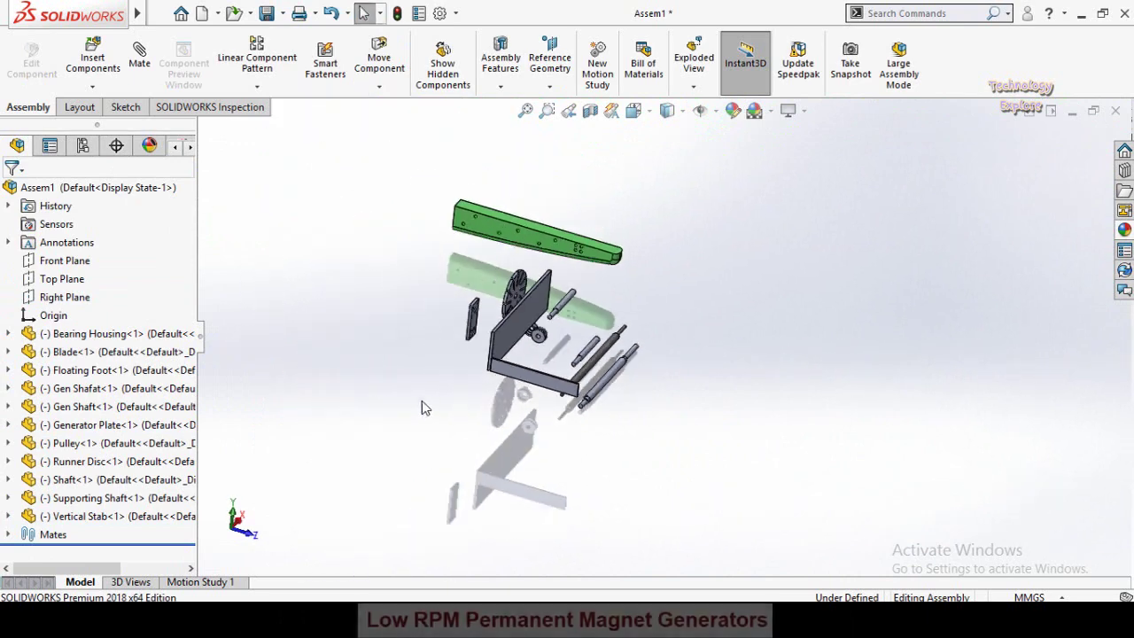
{"action": "scroll", "coordinate": [507, 390], "scroll_direction": "down", "scroll_amount": 5}
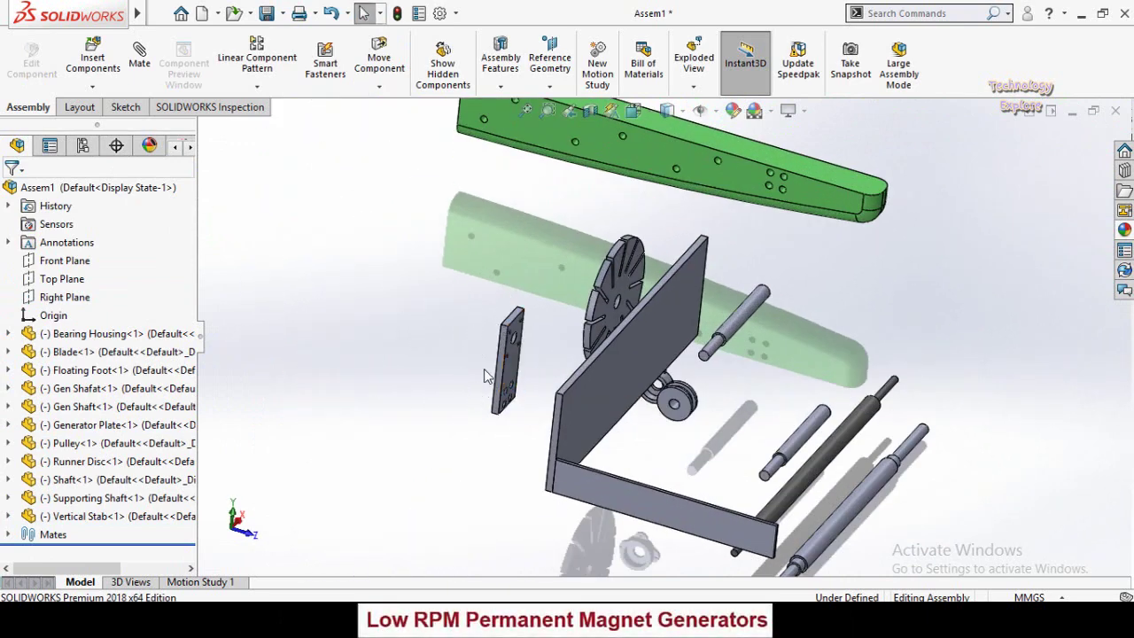
Rotate the Vertical Stab freely so its broad face roughly faces the Generator Plate
{"action": "middle_click_drag", "start_coordinate": [479, 362], "coordinate": [481, 423]}
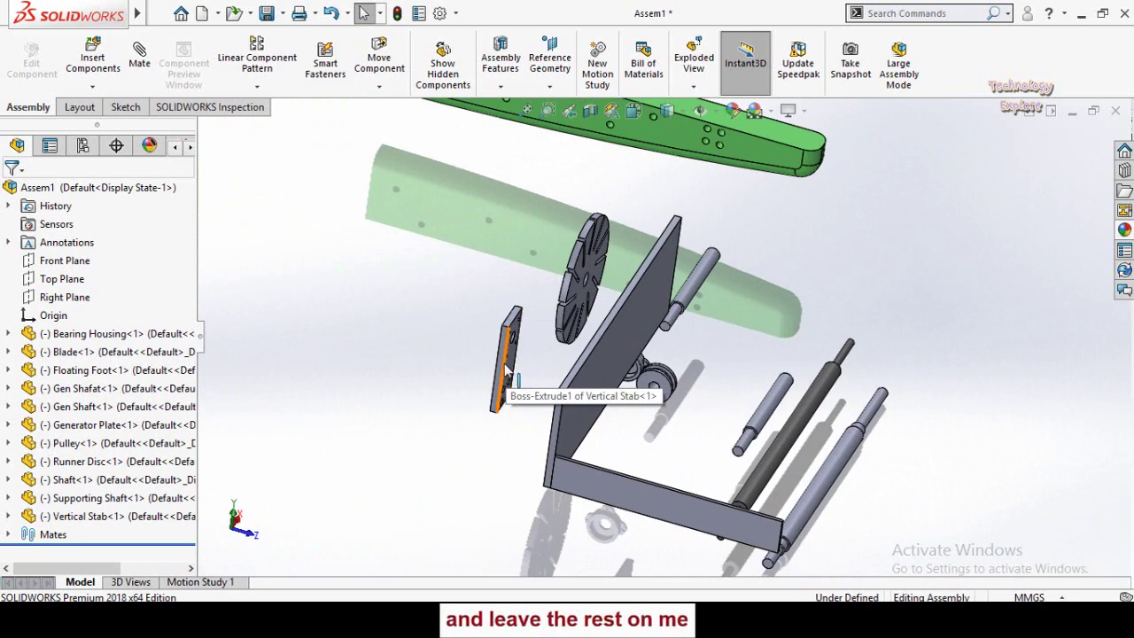
{"action": "scroll", "coordinate": [536, 416], "scroll_direction": "down", "scroll_amount": 2}
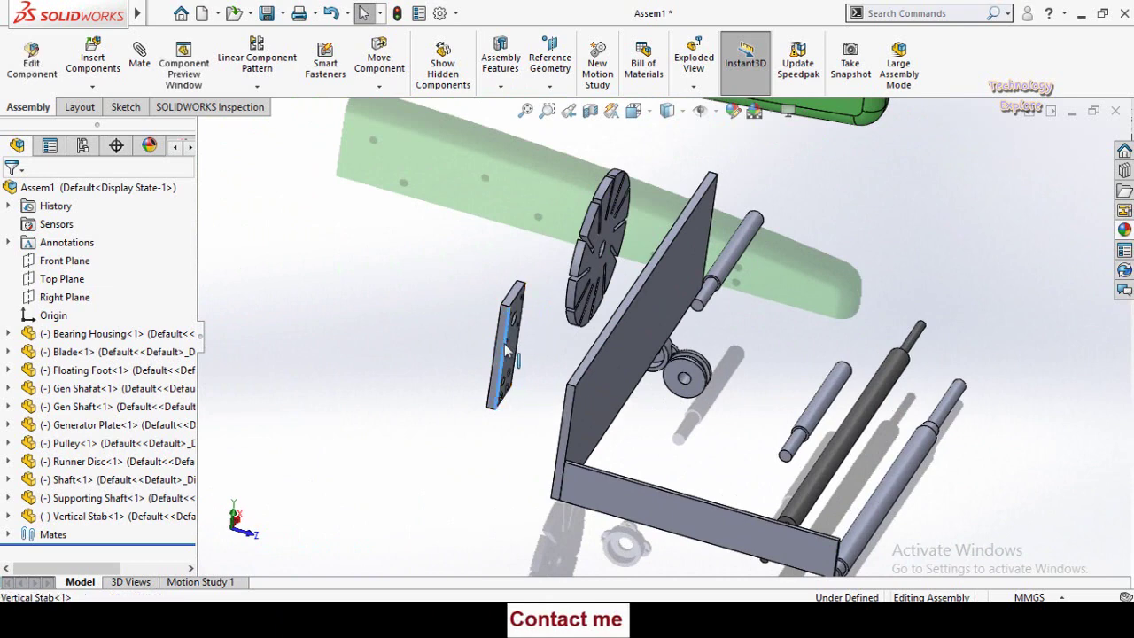
{"action": "right_click_drag", "start_coordinate": [505, 345], "coordinate": [509, 345]}
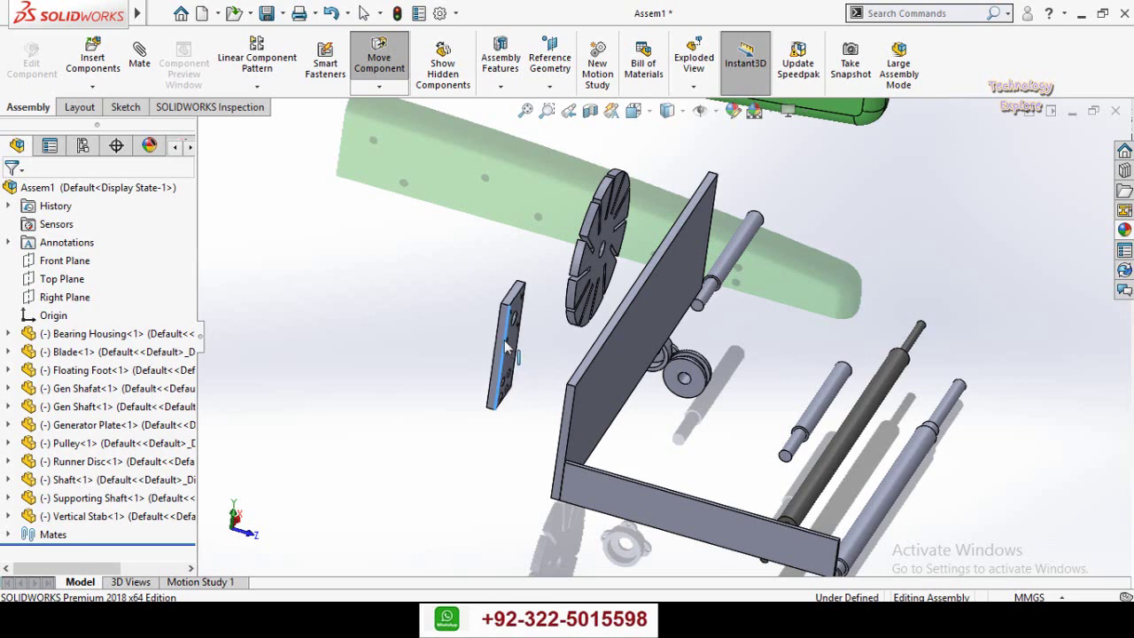
{"action": "left_click_drag", "start_coordinate": [523, 344], "coordinate": [486, 399]}
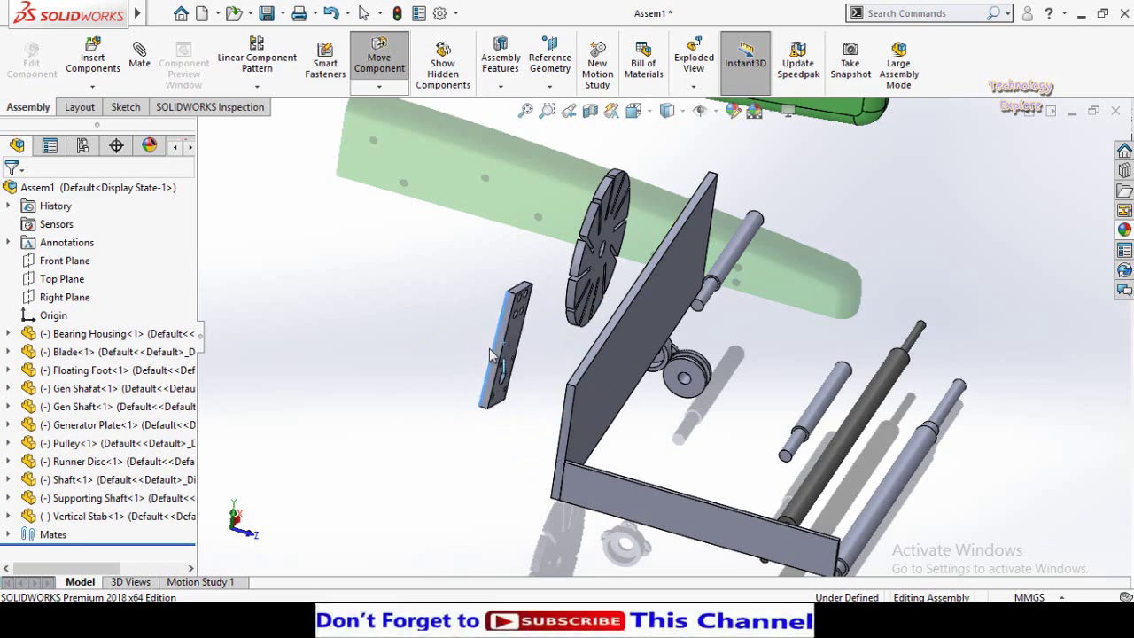
{"action": "left_click_drag", "start_coordinate": [490, 355], "coordinate": [520, 405]}
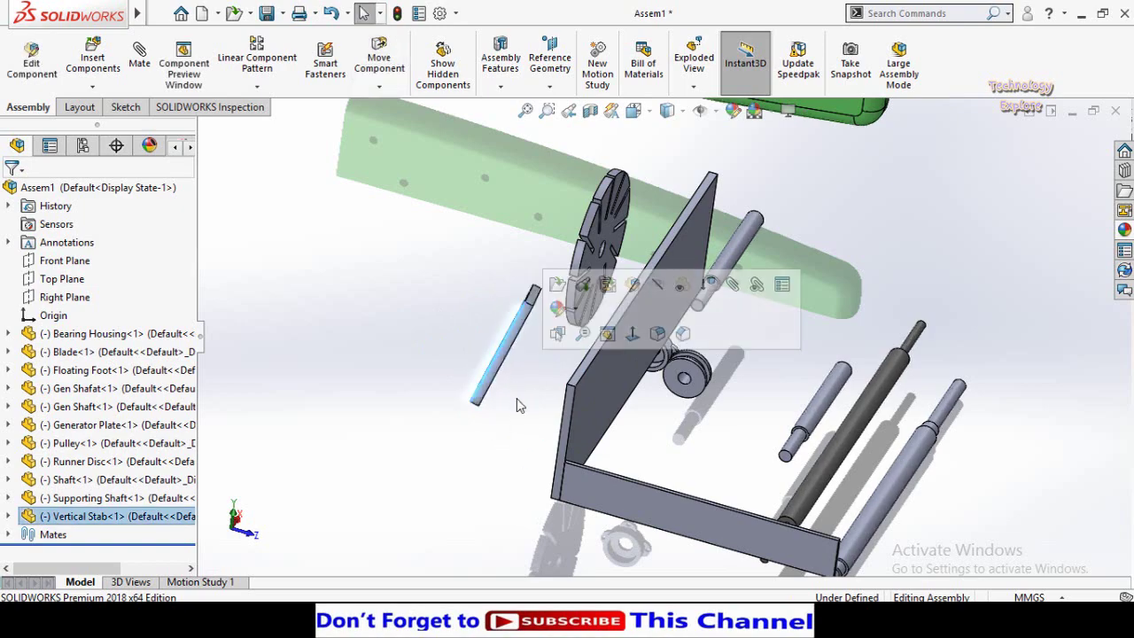
{"action": "left_click", "coordinate": [528, 434]}
Add a parallel mate between the Generator Plate's large flat face and the Vertical Stab's broad perforated face
{"action": "middle_click_drag", "start_coordinate": [531, 443], "coordinate": [581, 427]}
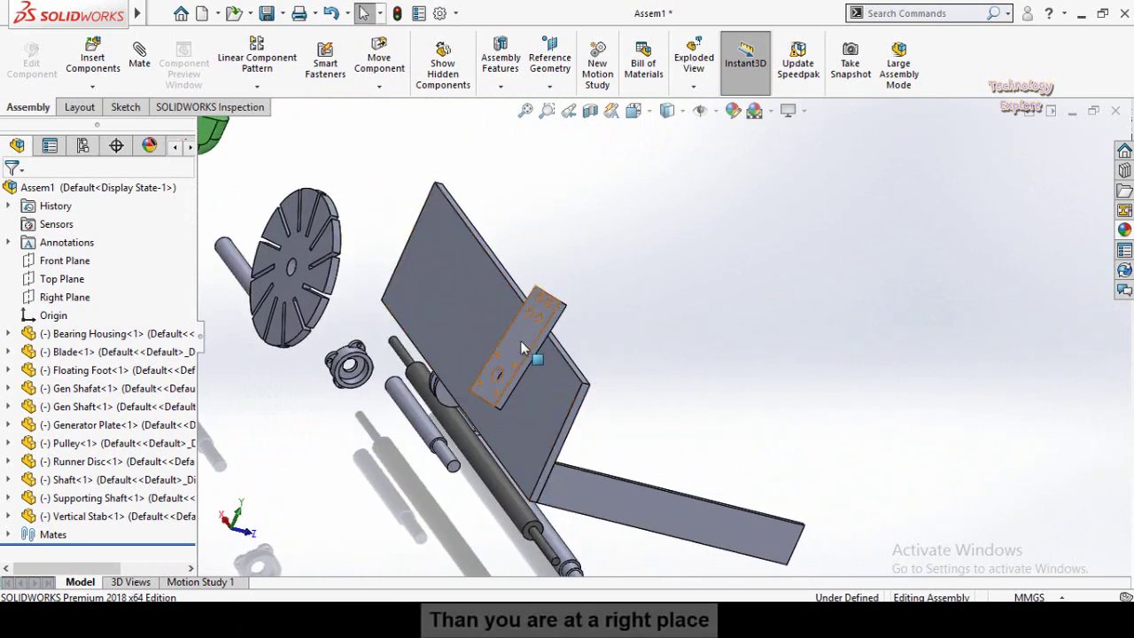
{"action": "left_click", "coordinate": [541, 355]}
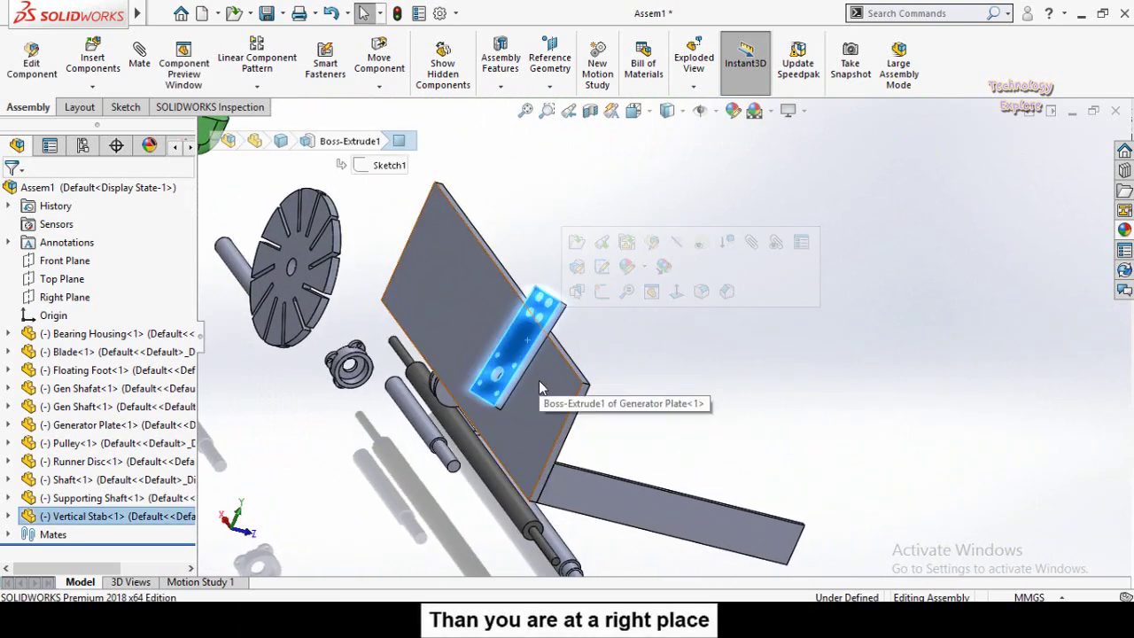
{"action": "left_click", "coordinate": [541, 388]}
{"action": "left_click", "coordinate": [651, 405]}
{"action": "middle_click_drag", "start_coordinate": [652, 404], "coordinate": [562, 372]}
{"action": "left_click", "coordinate": [549, 362]}
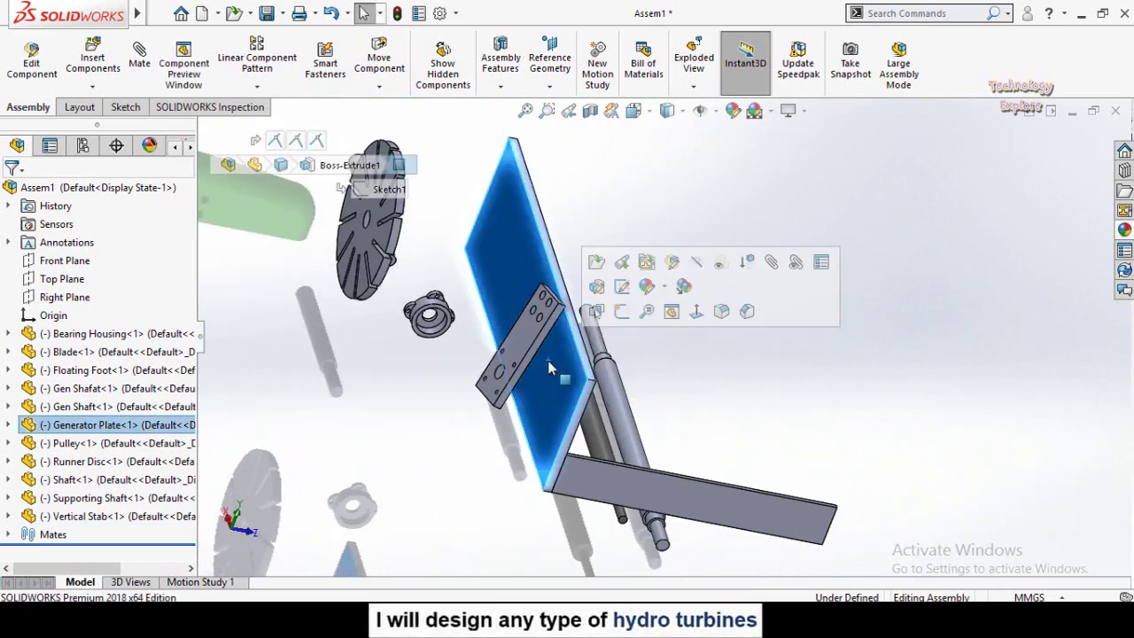
{"action": "left_click", "coordinate": [772, 262]}
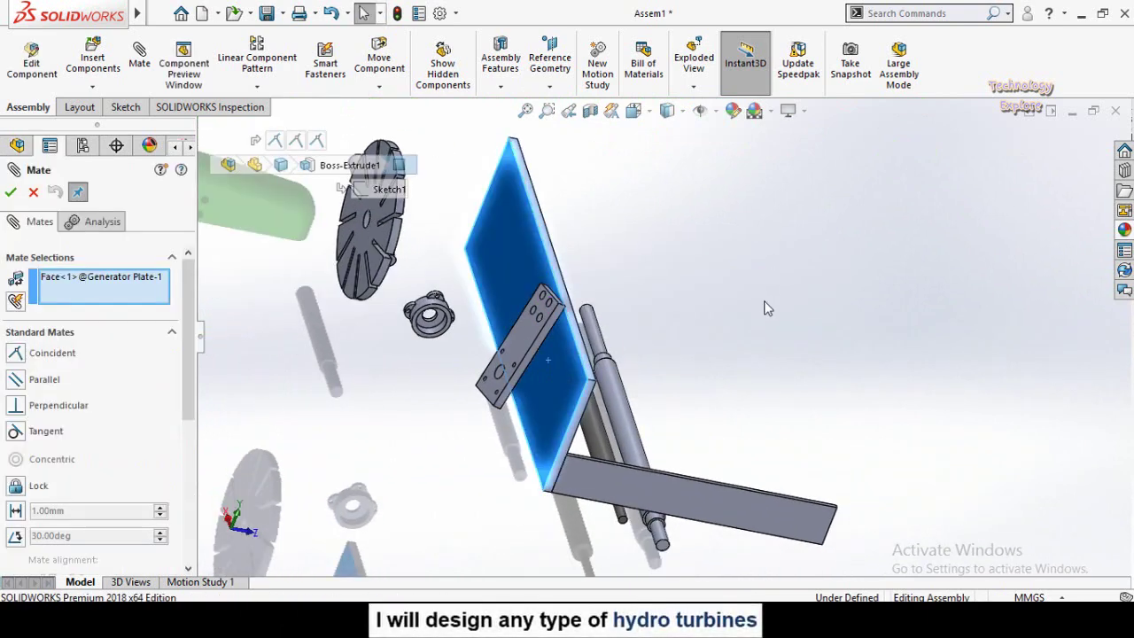
{"action": "left_click", "coordinate": [523, 337]}
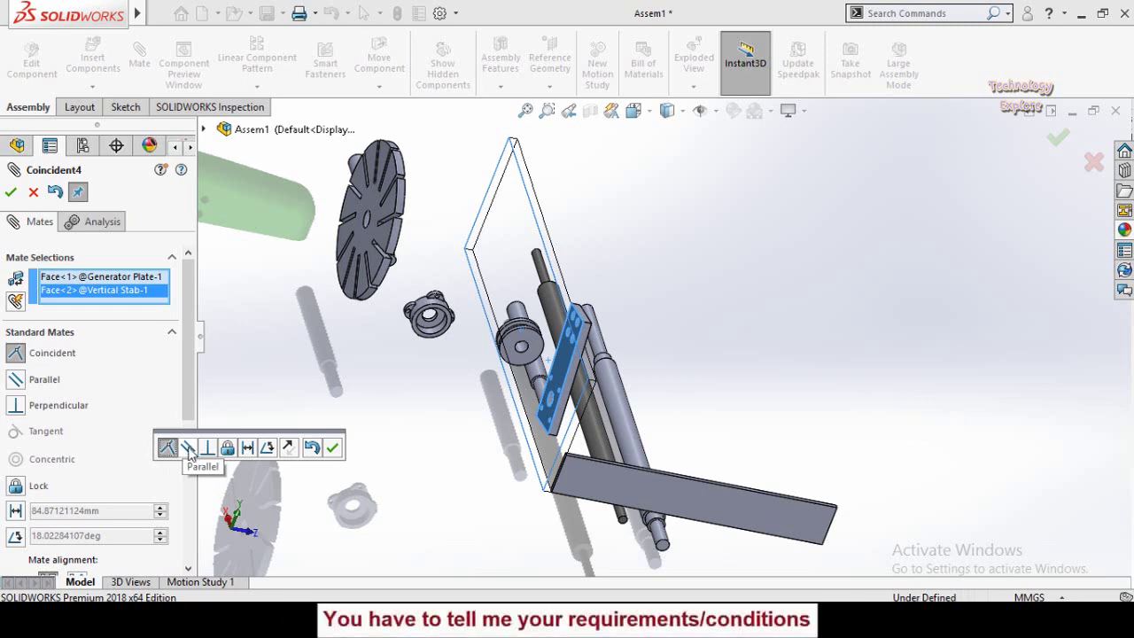
{"action": "left_click", "coordinate": [16, 381]}
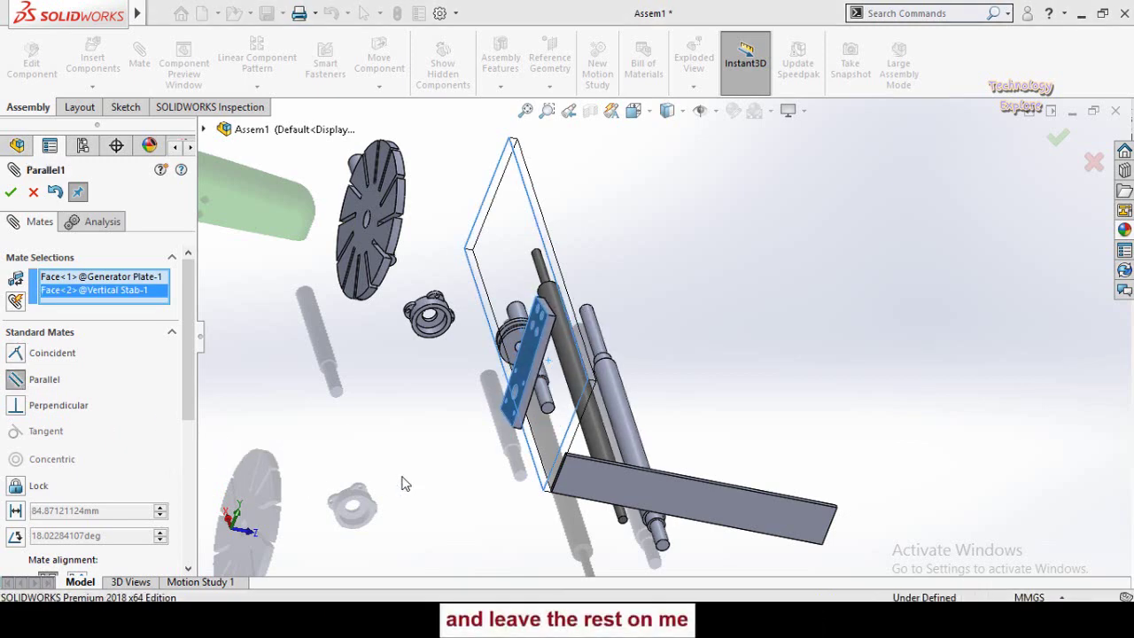
{"action": "middle_click_drag", "start_coordinate": [403, 483], "coordinate": [464, 424]}
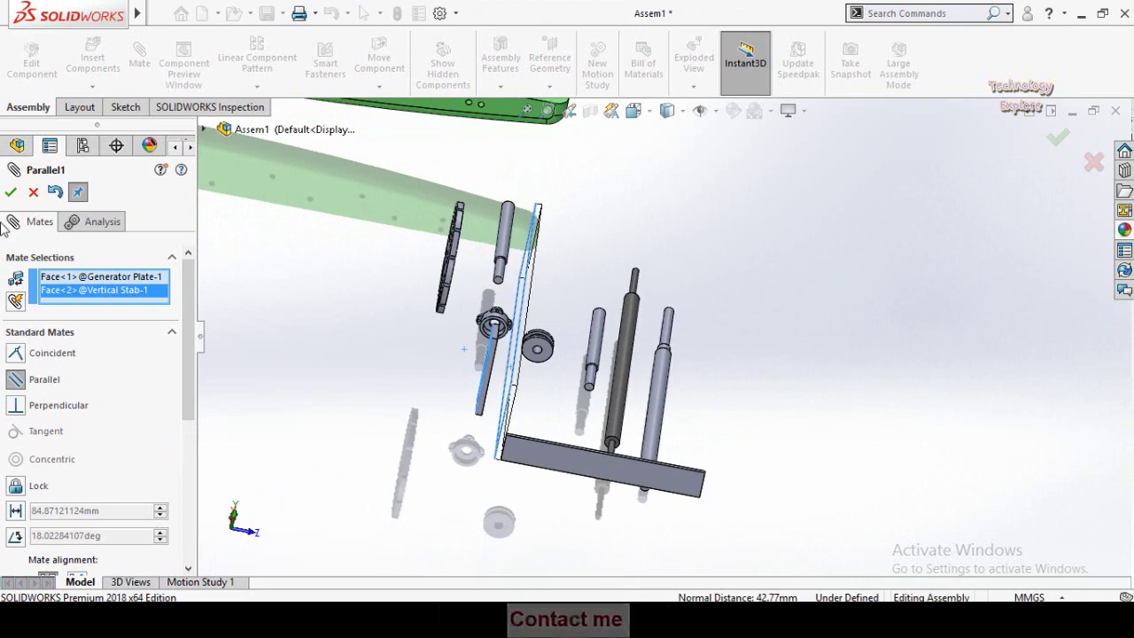
{"action": "left_click", "coordinate": [11, 193]}
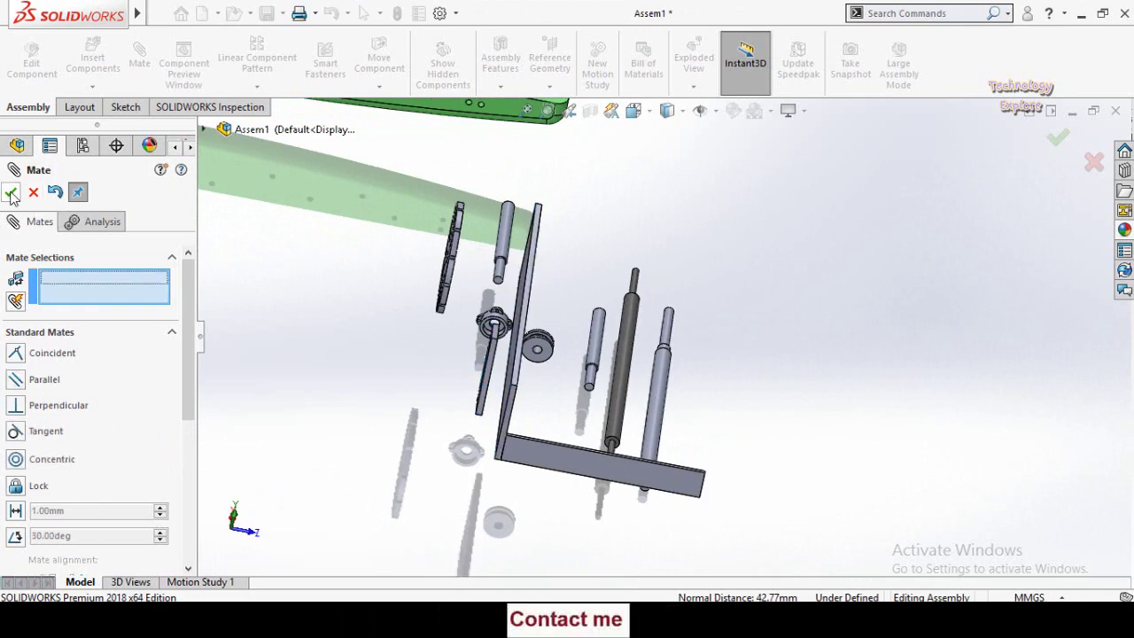
{"action": "left_click", "coordinate": [10, 194]}
Make the Vertical Stab's long narrow side face parallel to the Generator Plate's narrow end face next to the Blade
{"action": "scroll", "coordinate": [444, 439], "scroll_direction": "up", "scroll_amount": 3}
{"action": "middle_click_drag", "start_coordinate": [429, 419], "coordinate": [511, 380]}
{"action": "scroll", "coordinate": [740, 390], "scroll_direction": "down", "scroll_amount": 5}
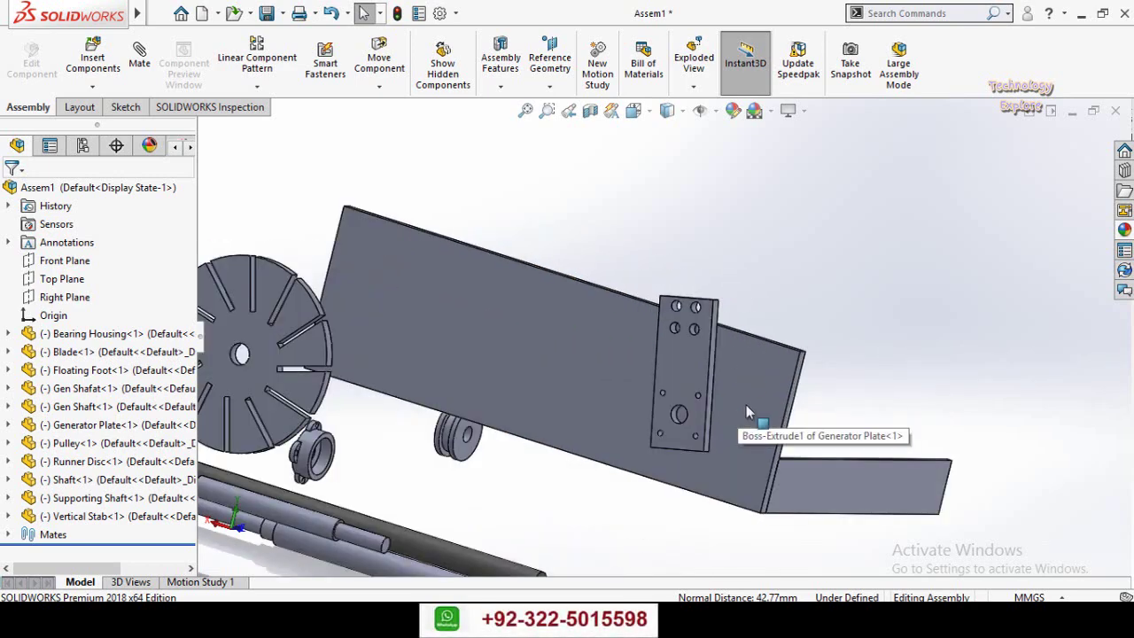
{"action": "scroll", "coordinate": [780, 390], "scroll_direction": "down", "scroll_amount": 4}
{"action": "scroll", "coordinate": [806, 412], "scroll_direction": "up", "scroll_amount": 5}
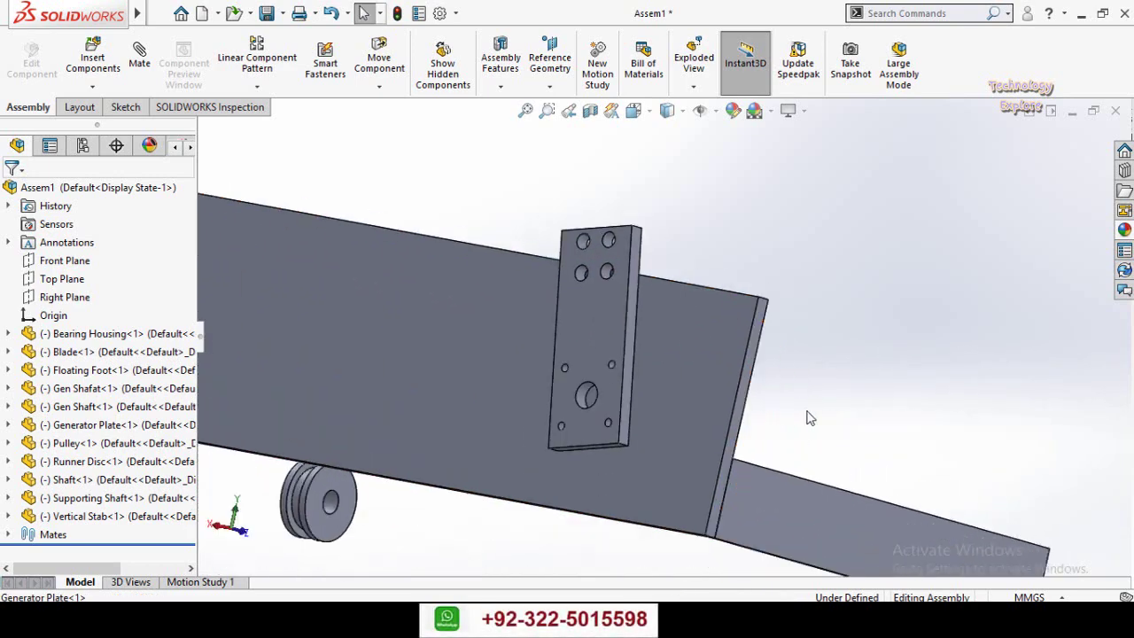
{"action": "middle_click_drag", "start_coordinate": [741, 403], "coordinate": [732, 395]}
{"action": "scroll", "coordinate": [732, 396], "scroll_direction": "down", "scroll_amount": 2}
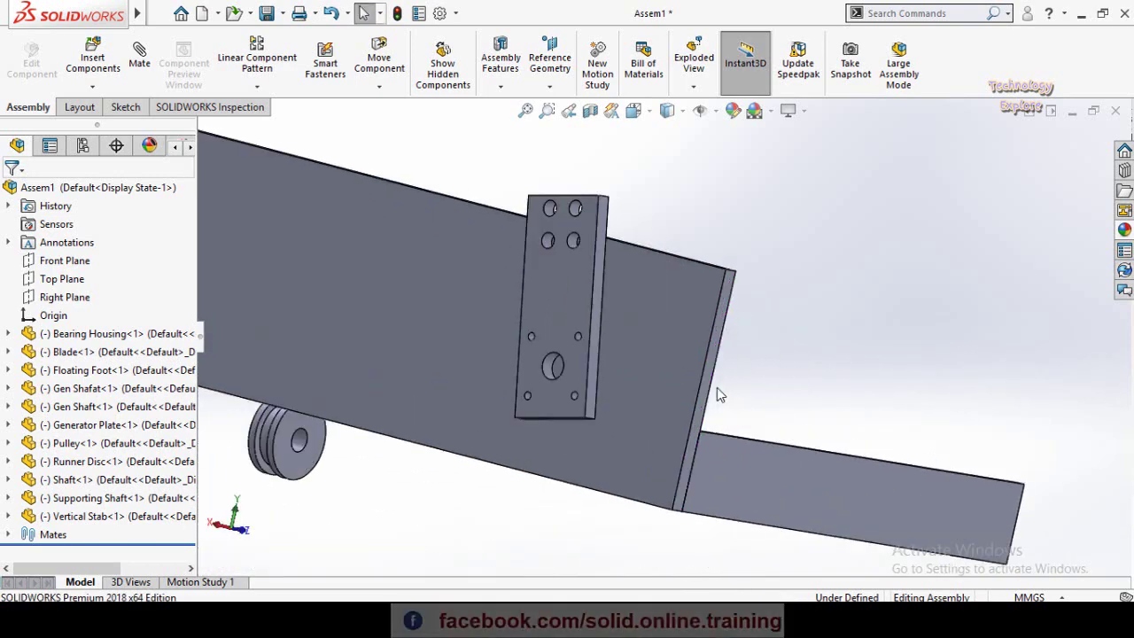
{"action": "left_click", "coordinate": [715, 392]}
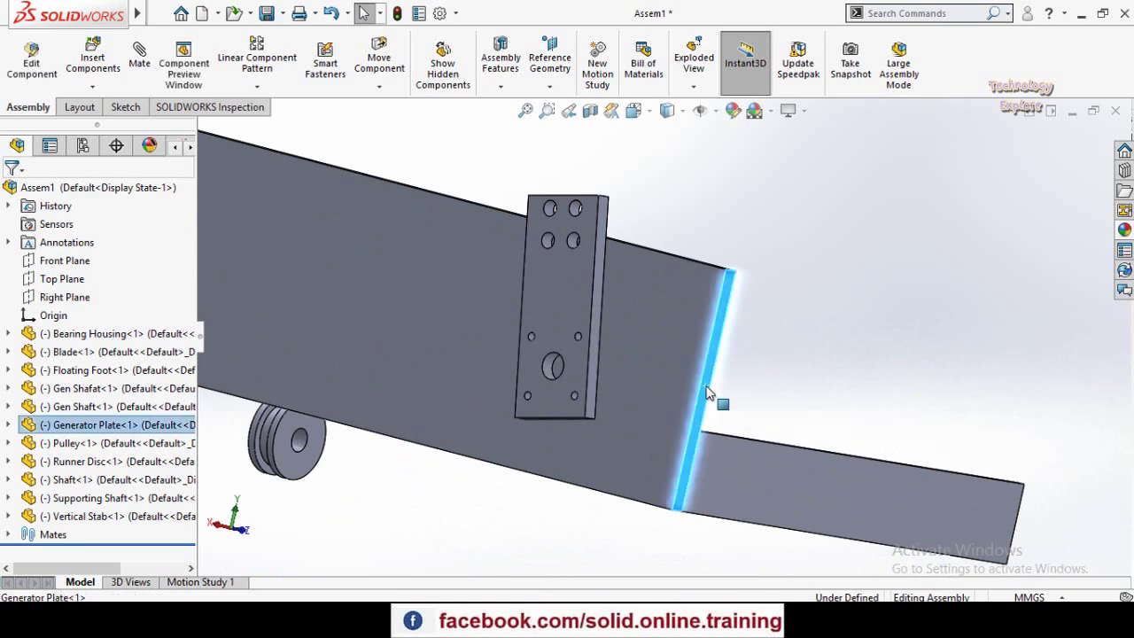
{"action": "left_click", "coordinate": [594, 376], "text": "ctrl"}
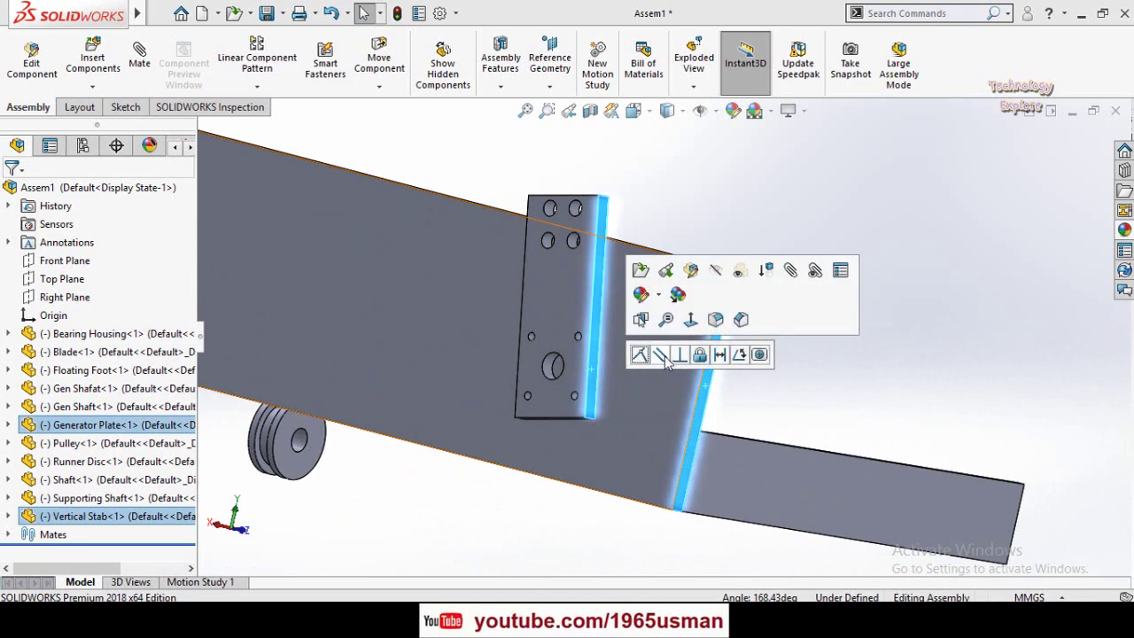
{"action": "left_click", "coordinate": [661, 355]}
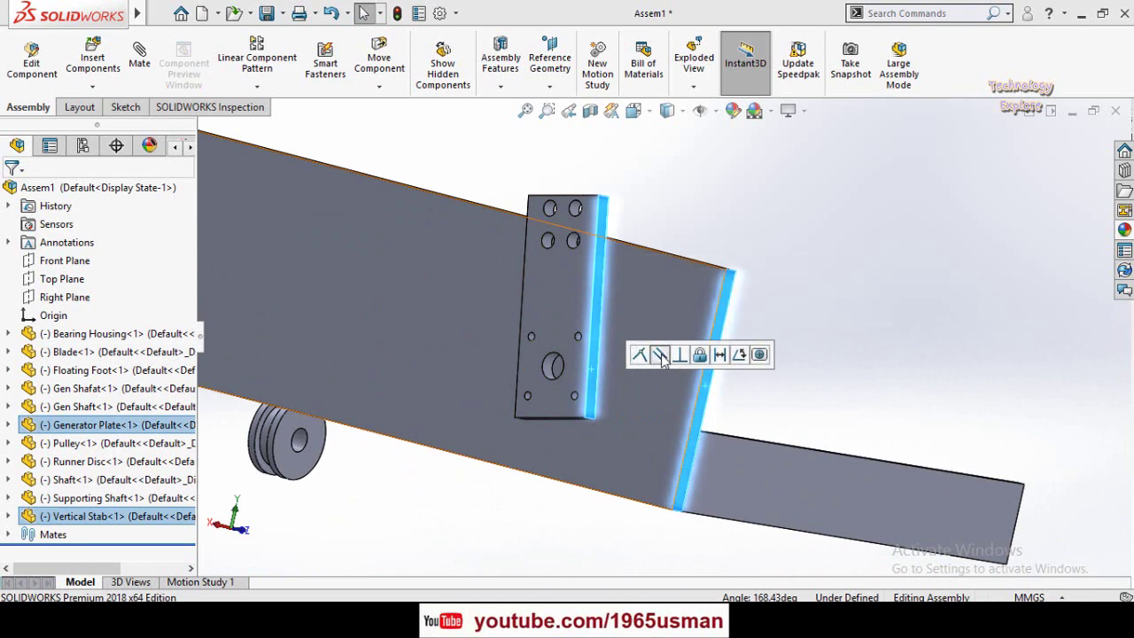
Add a parallel mate between the Vertical Stab's short upper end face and the Generator Plate's long upper edge face
{"action": "scroll", "coordinate": [780, 377], "scroll_direction": "up", "scroll_amount": 4}
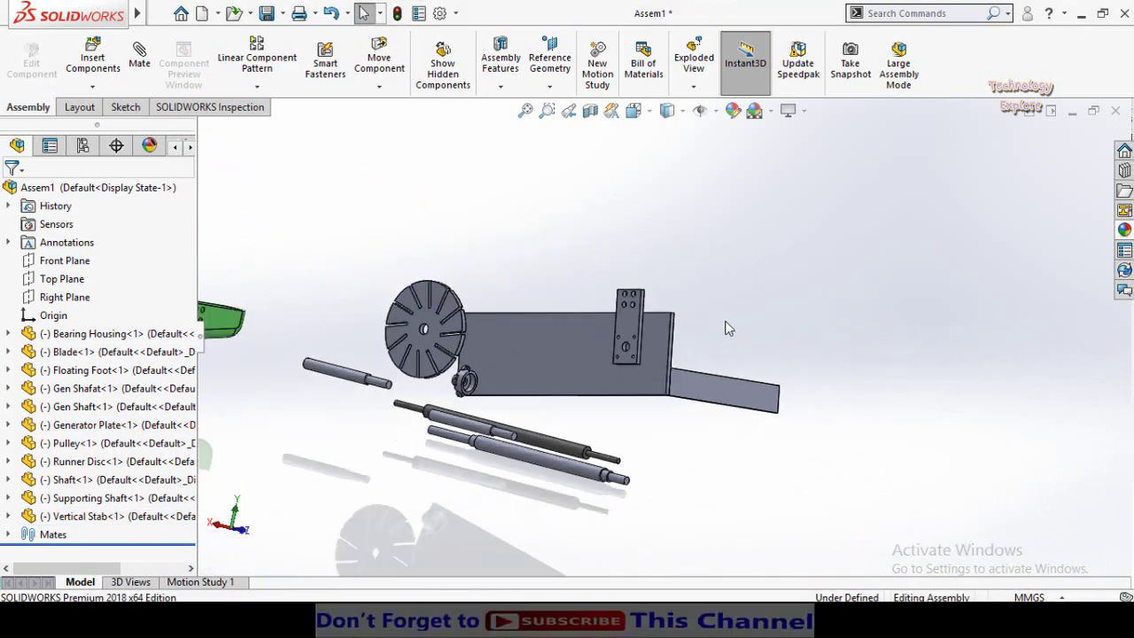
{"action": "middle_click_drag", "start_coordinate": [724, 327], "coordinate": [598, 417]}
{"action": "scroll", "coordinate": [340, 441], "scroll_direction": "down", "scroll_amount": 4}
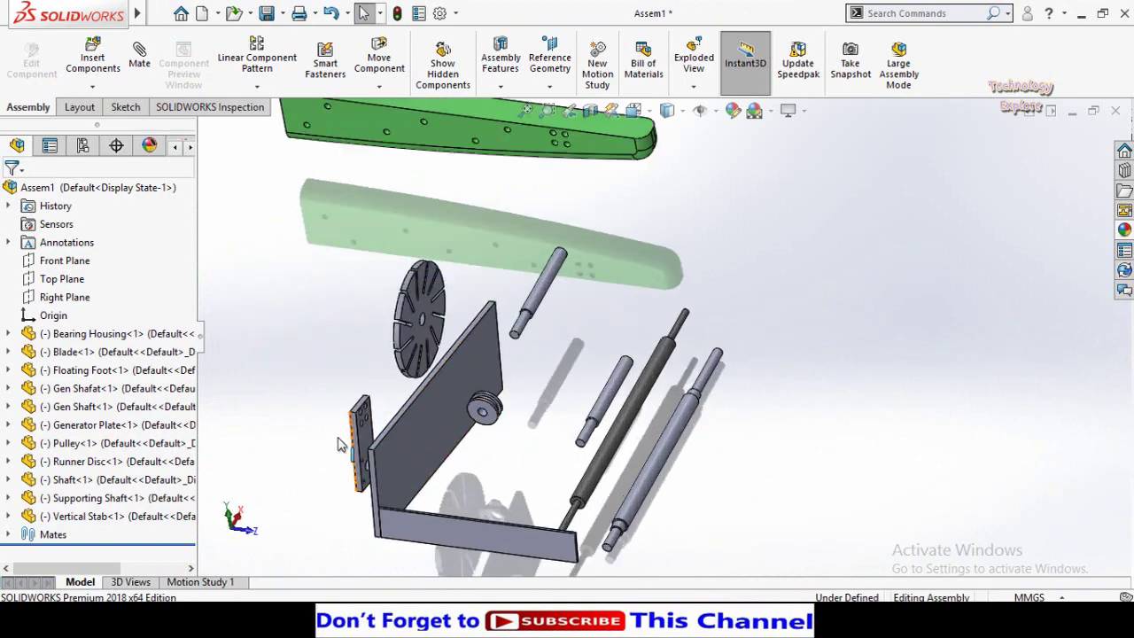
{"action": "middle_click_drag", "start_coordinate": [429, 410], "coordinate": [468, 442]}
{"action": "scroll", "coordinate": [436, 440], "scroll_direction": "down", "scroll_amount": 2}
{"action": "scroll", "coordinate": [434, 437], "scroll_direction": "up", "scroll_amount": 4}
{"action": "scroll", "coordinate": [558, 406], "scroll_direction": "down", "scroll_amount": 5}
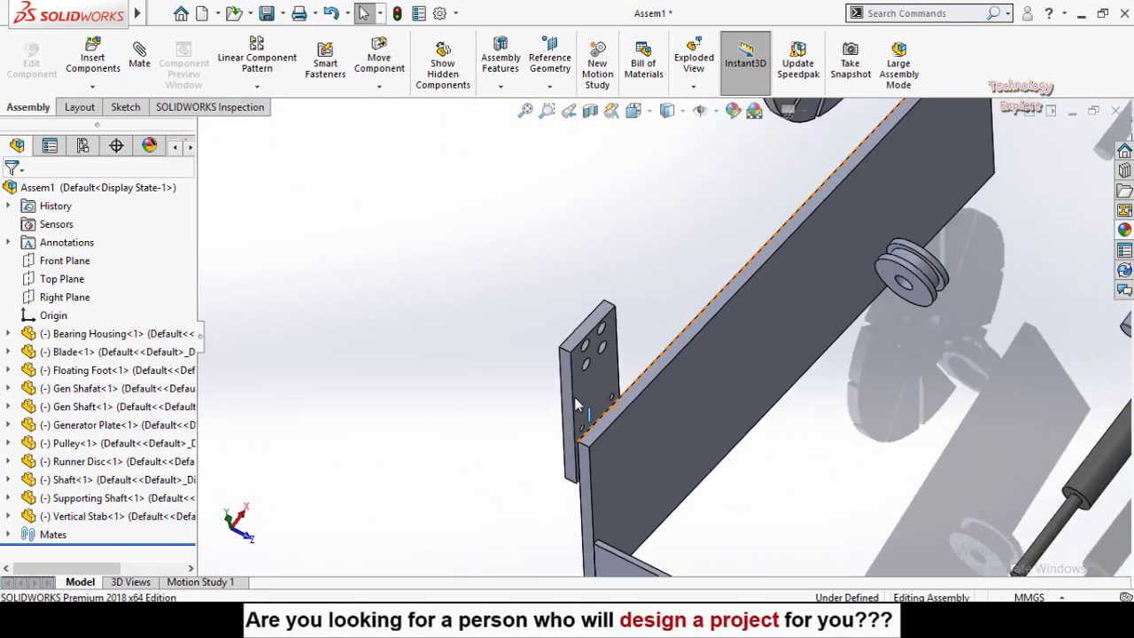
{"action": "left_click", "coordinate": [586, 313]}
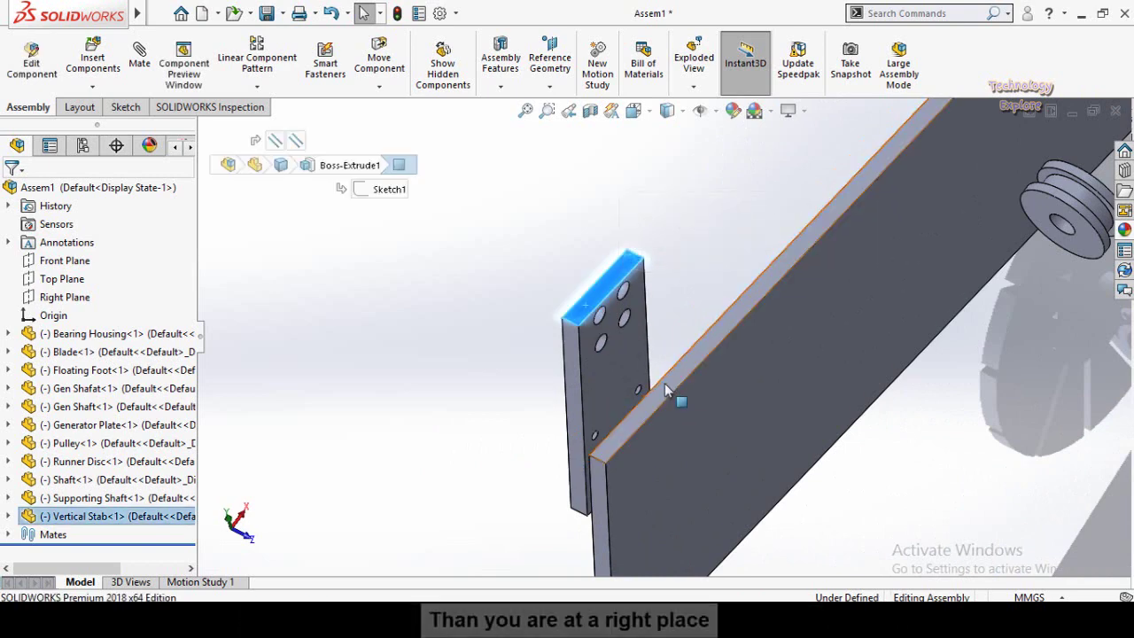
{"action": "left_click", "coordinate": [667, 386]}
{"action": "left_click", "coordinate": [494, 395]}
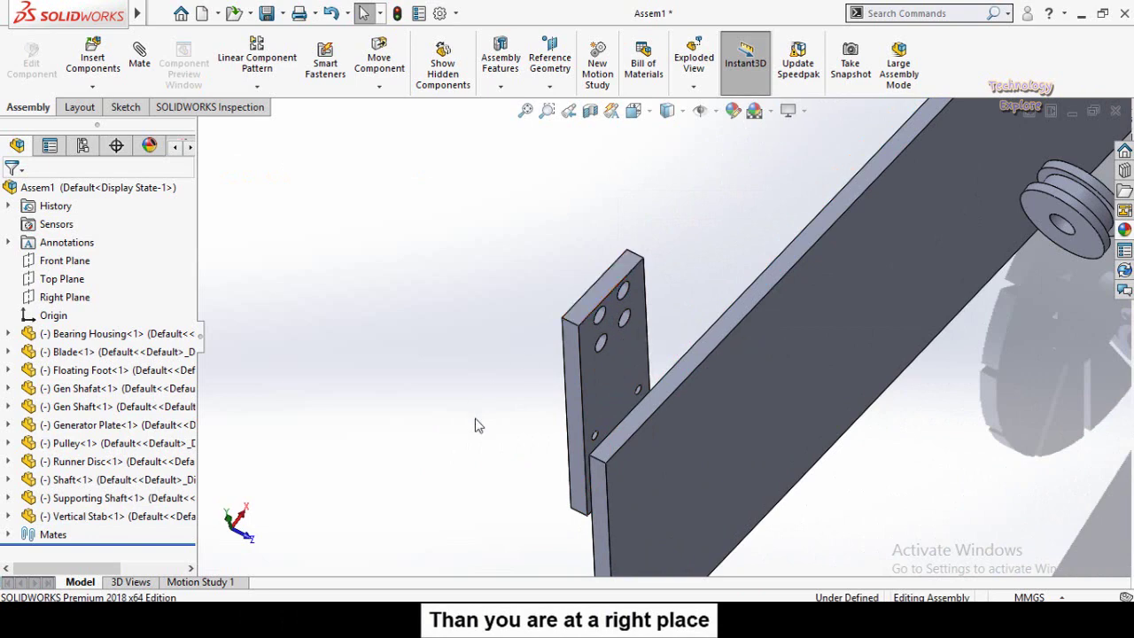
{"action": "middle_click_drag", "start_coordinate": [476, 426], "coordinate": [508, 458]}
{"action": "scroll", "coordinate": [621, 377], "scroll_direction": "down", "scroll_amount": 5}
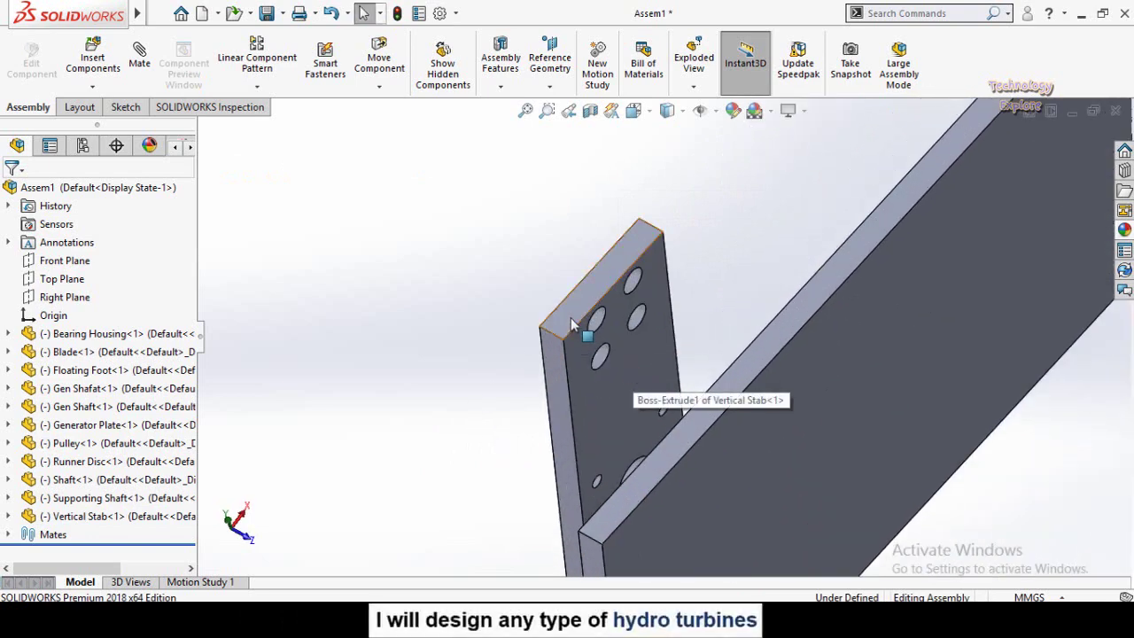
{"action": "left_click", "coordinate": [571, 325]}
{"action": "left_click", "coordinate": [675, 434], "text": "ctrl"}
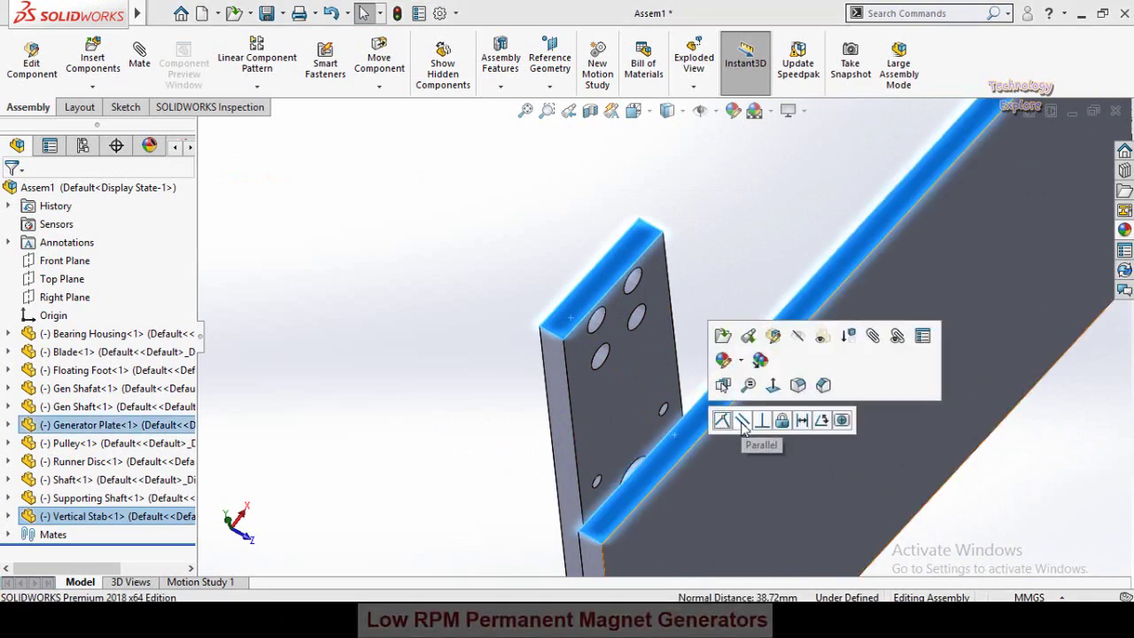
{"action": "left_click", "coordinate": [743, 422]}
Expand the assembly's mates to review them and check the Vertical Stab's position beside the Generator Plate
{"action": "scroll", "coordinate": [565, 361], "scroll_direction": "up", "scroll_amount": 3}
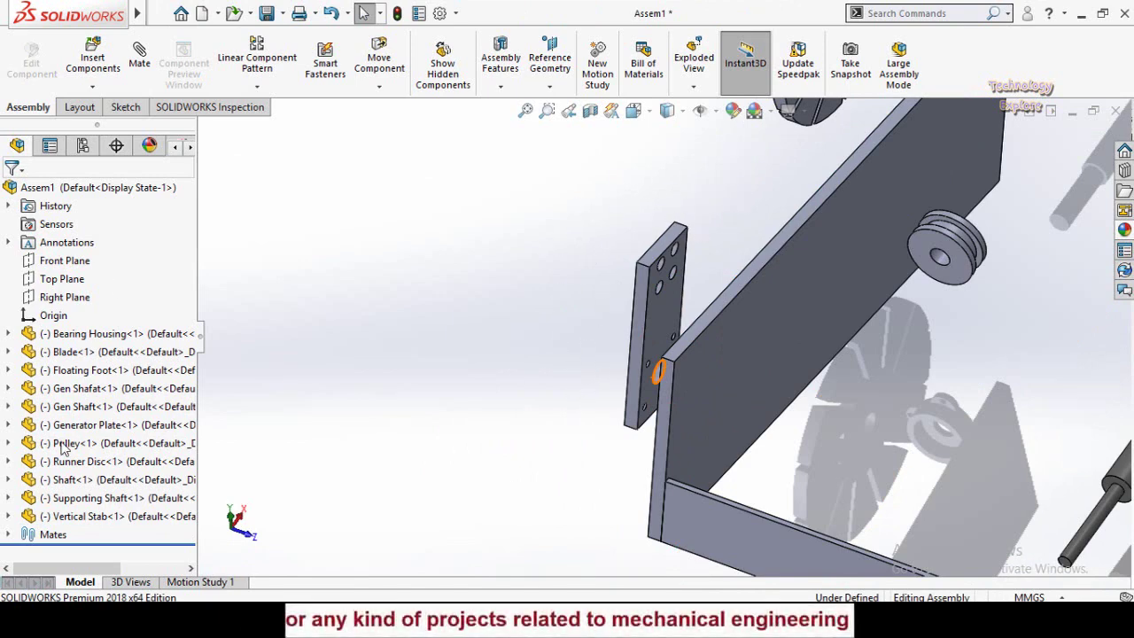
{"action": "left_click", "coordinate": [8, 535]}
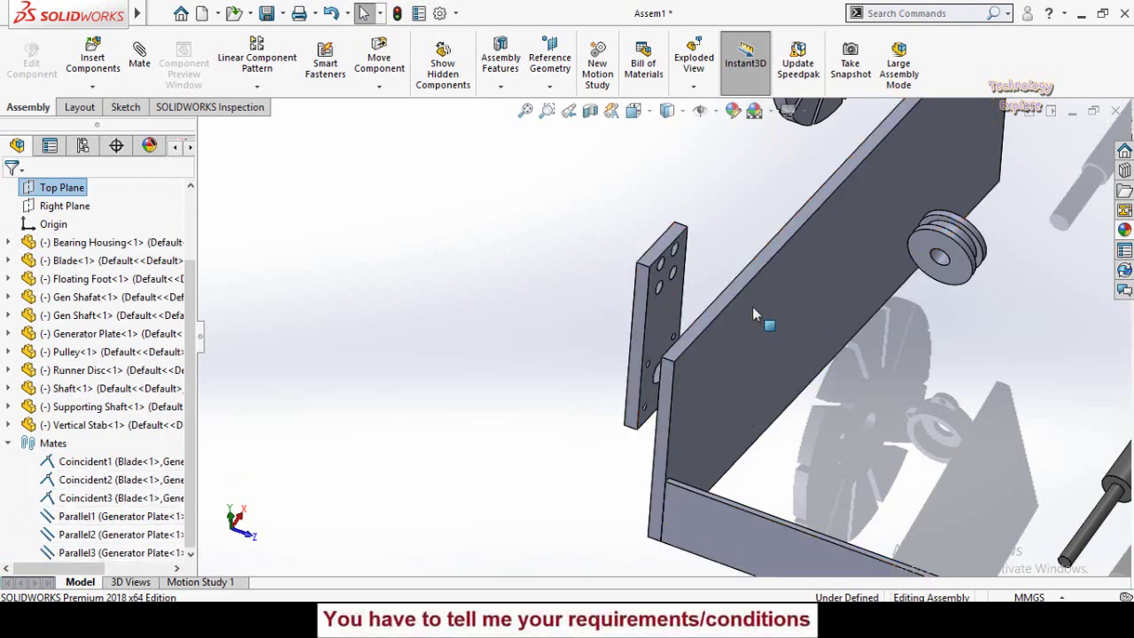
{"action": "scroll", "coordinate": [537, 305], "scroll_direction": "up", "scroll_amount": 3}
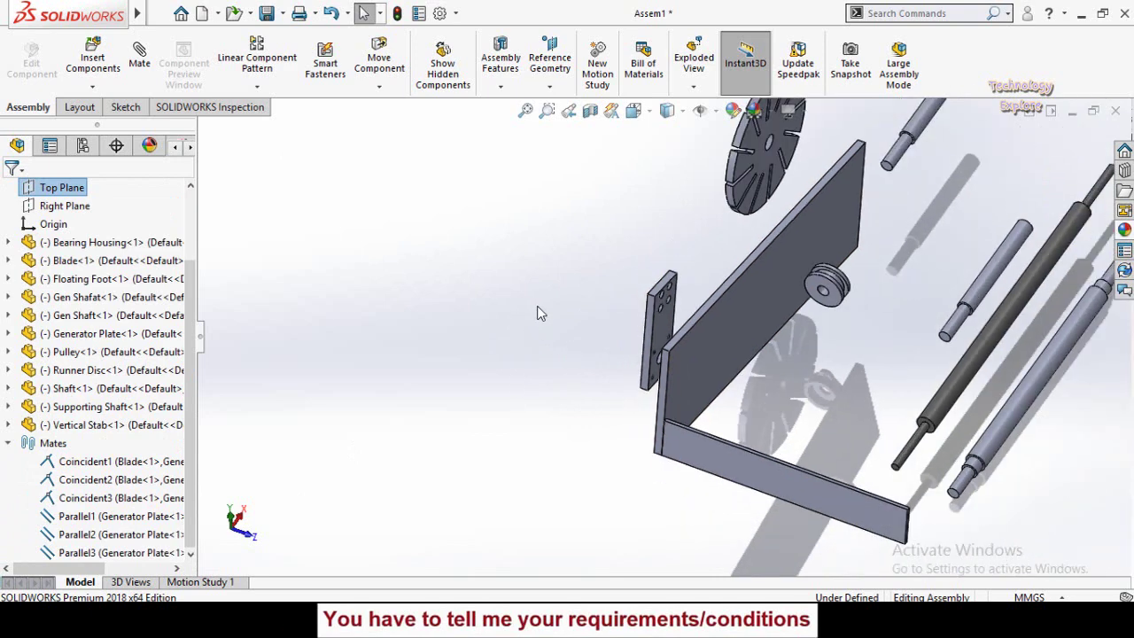
{"action": "scroll", "coordinate": [739, 334], "scroll_direction": "down", "scroll_amount": 3}
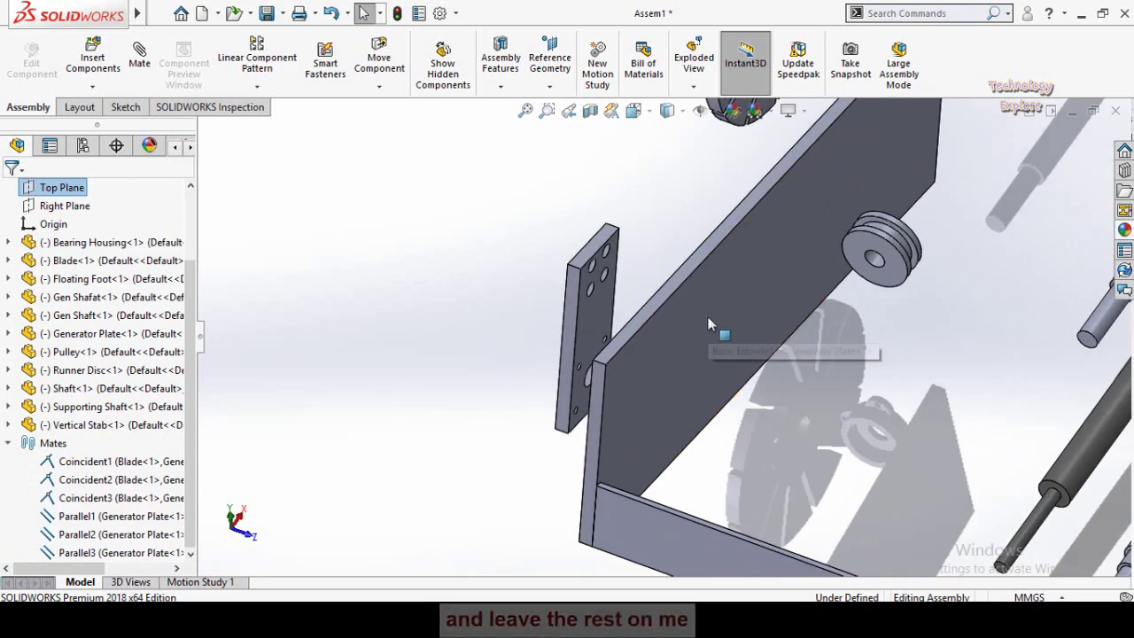
{"action": "left_click", "coordinate": [592, 314]}
{"action": "left_click", "coordinate": [519, 332]}
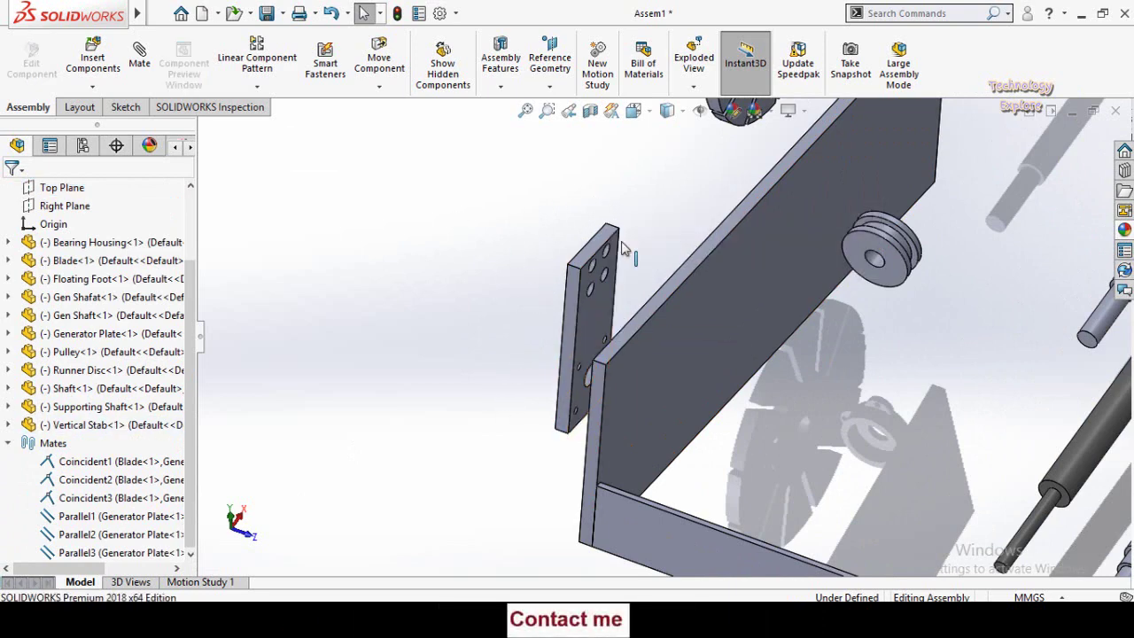
View the mates attached to the Vertical Stab and examine the parallel mate on its short upper end face
{"action": "left_click", "coordinate": [590, 324]}
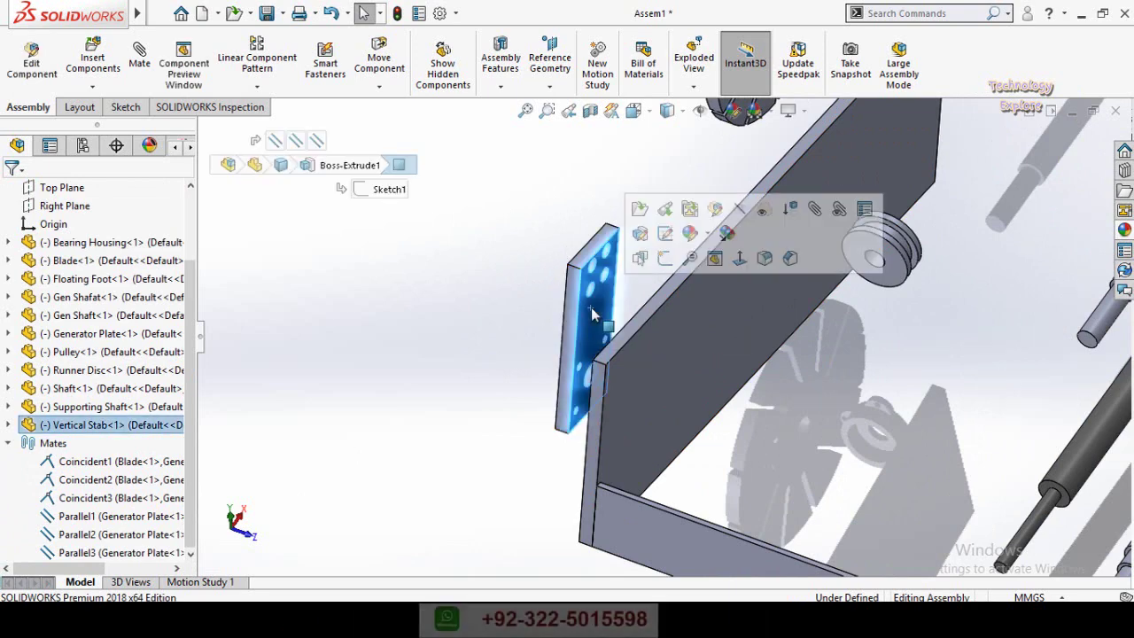
{"action": "left_click", "coordinate": [840, 210]}
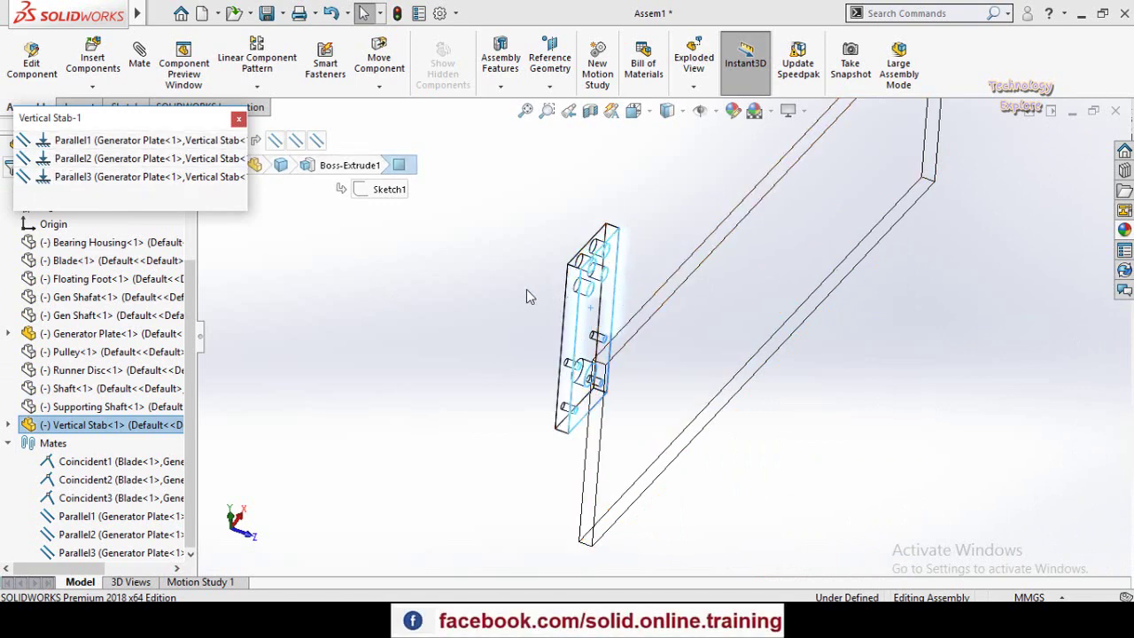
{"action": "left_click", "coordinate": [239, 118]}
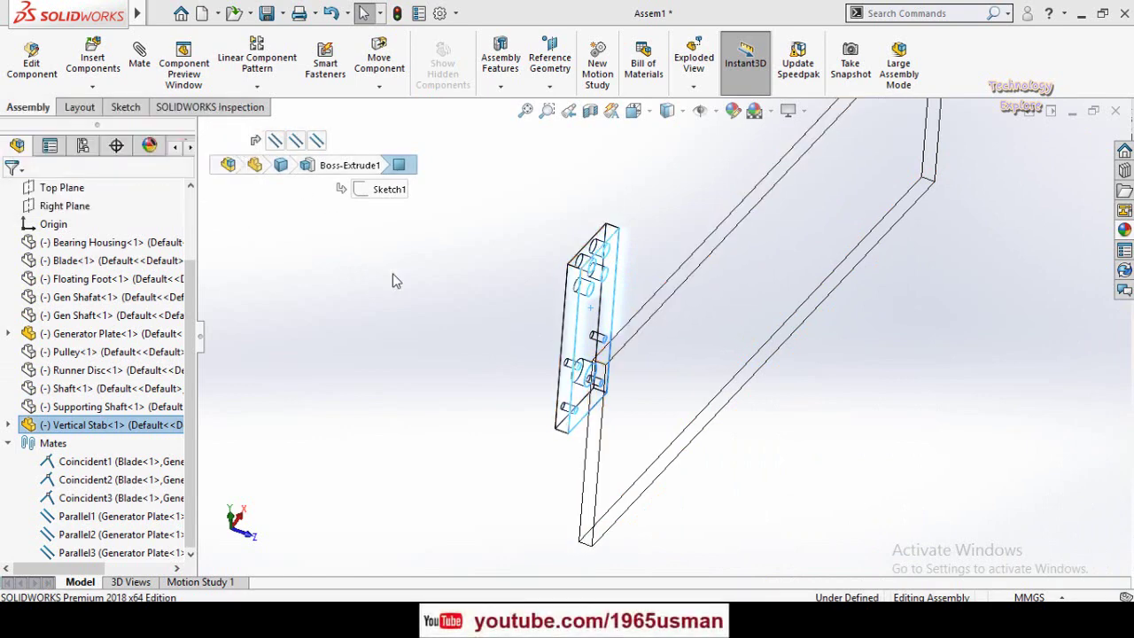
{"action": "left_click", "coordinate": [396, 281]}
{"action": "left_click", "coordinate": [594, 317]}
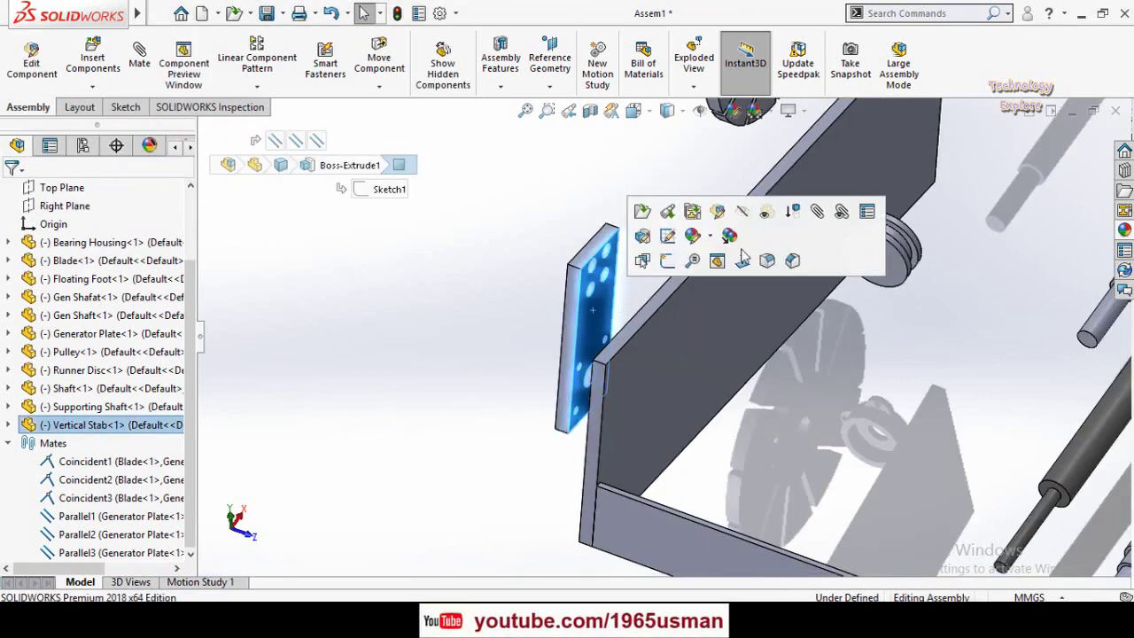
{"action": "left_click", "coordinate": [802, 213]}
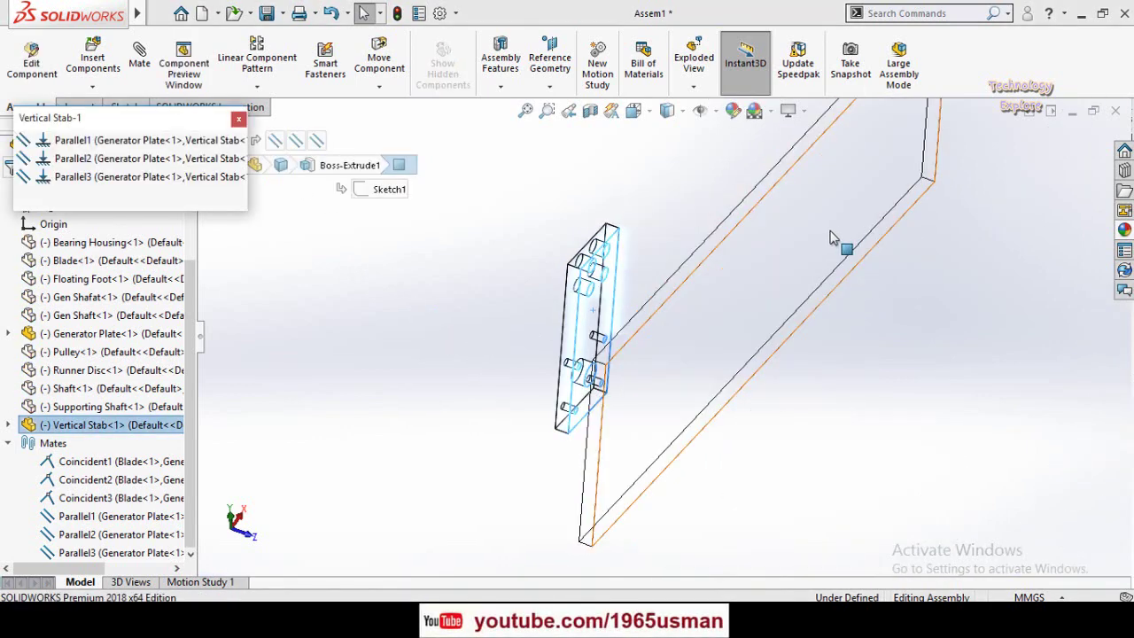
{"action": "left_click", "coordinate": [139, 177]}
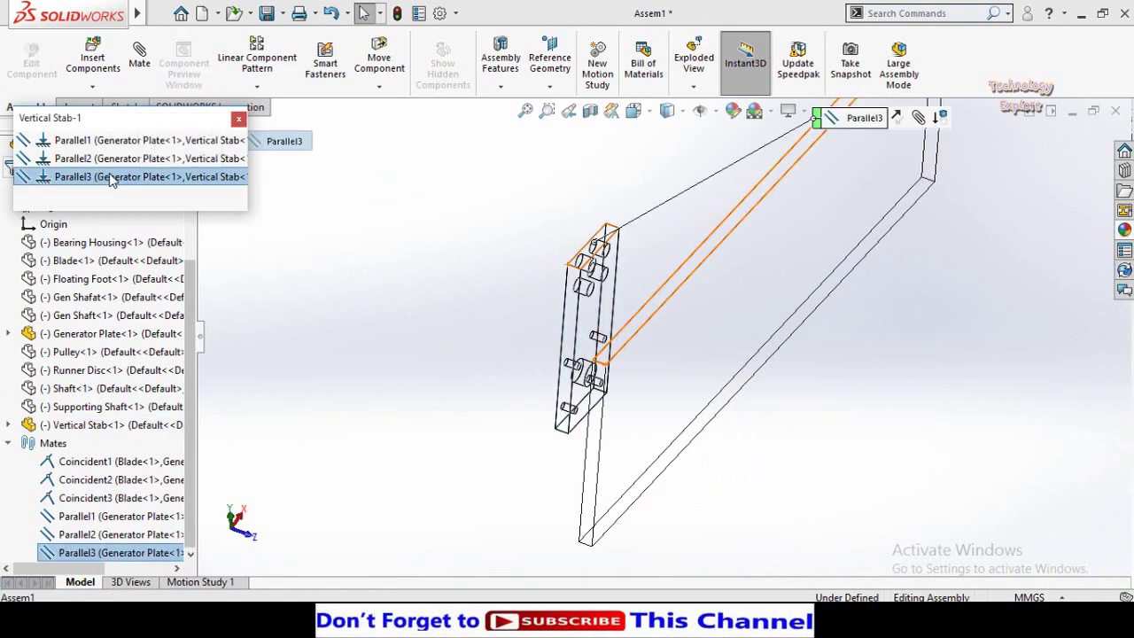
Try to change the parallel mate between the Vertical Stab's upper end face and the Generator Plate's upper edge face to perpendicular
{"action": "left_click", "coordinate": [77, 179]}
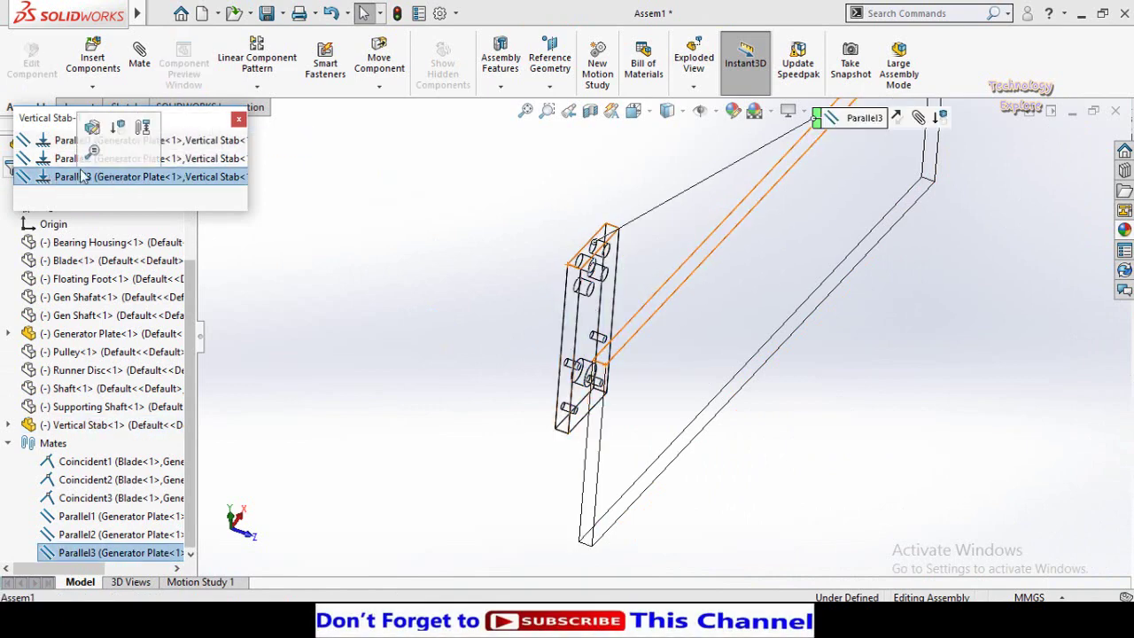
{"action": "left_click", "coordinate": [94, 129]}
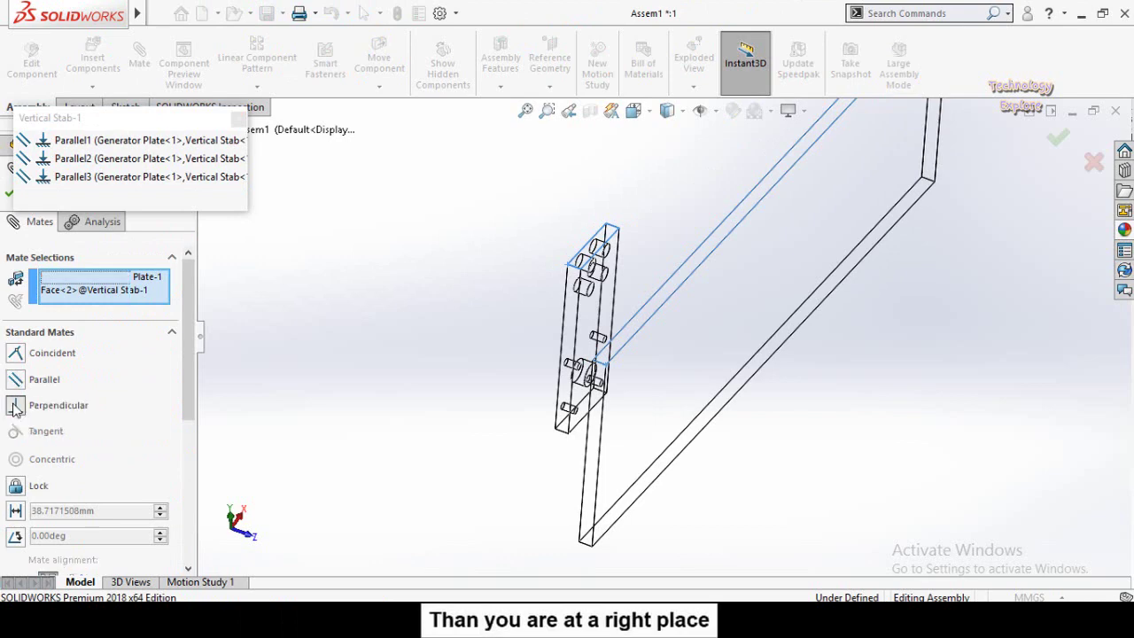
{"action": "left_click", "coordinate": [14, 406]}
{"action": "left_click", "coordinate": [17, 381]}
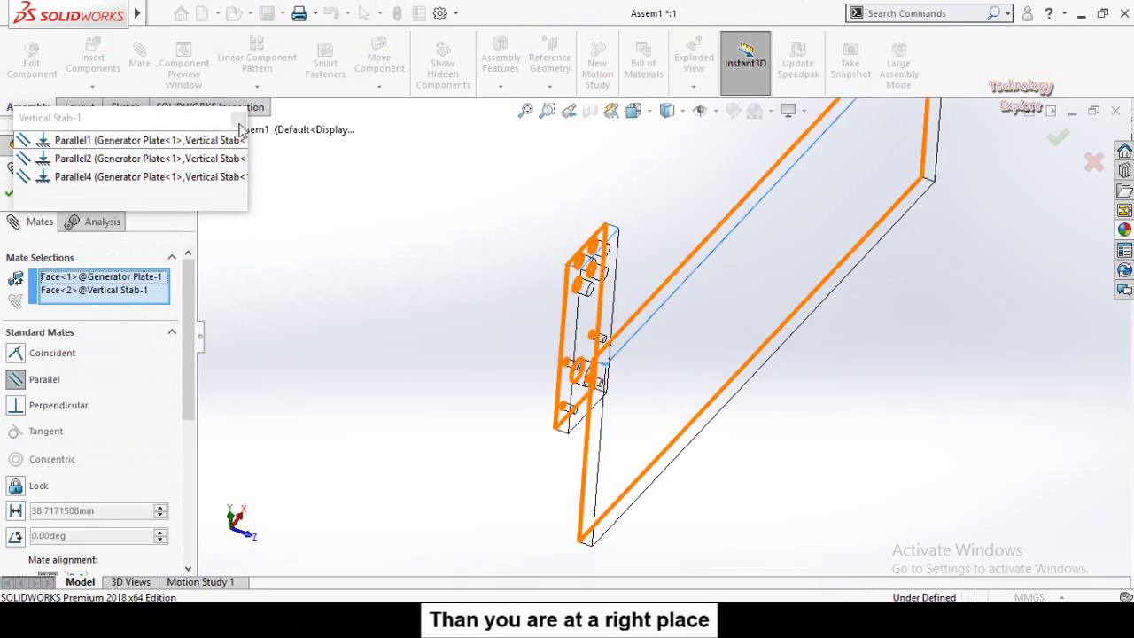
{"action": "left_click", "coordinate": [11, 191]}
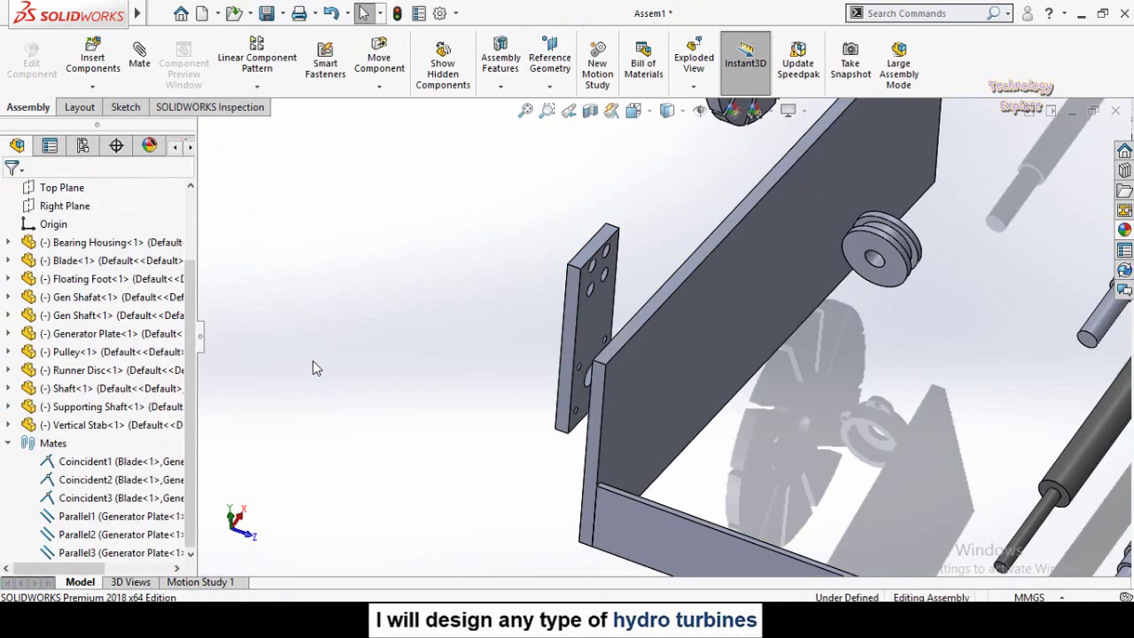
Delete the three parallel mates between the Generator Plate and the Vertical Stab
{"action": "scroll", "coordinate": [313, 369], "scroll_direction": "up", "scroll_amount": 4}
{"action": "scroll", "coordinate": [478, 385], "scroll_direction": "down", "scroll_amount": 4}
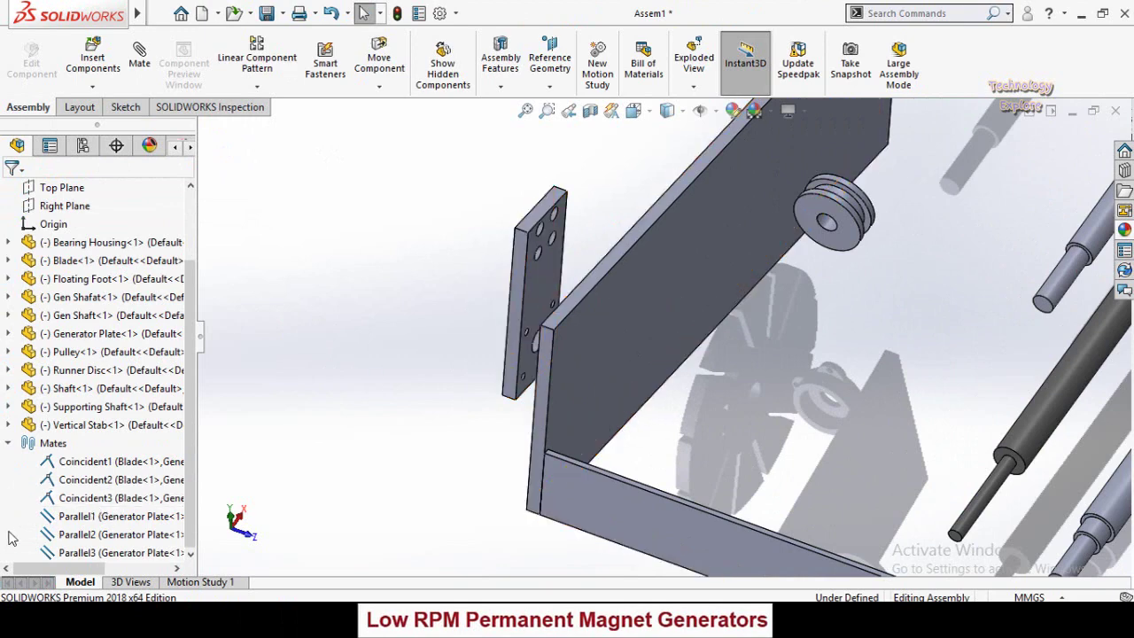
{"action": "right_click", "coordinate": [76, 553]}
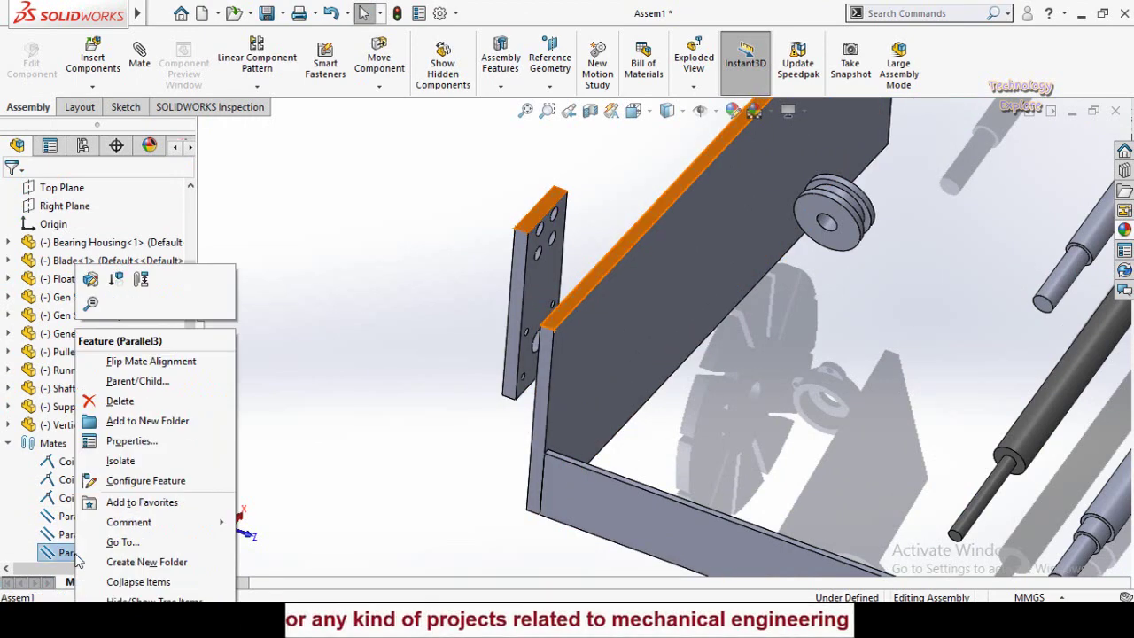
{"action": "left_click", "coordinate": [121, 402]}
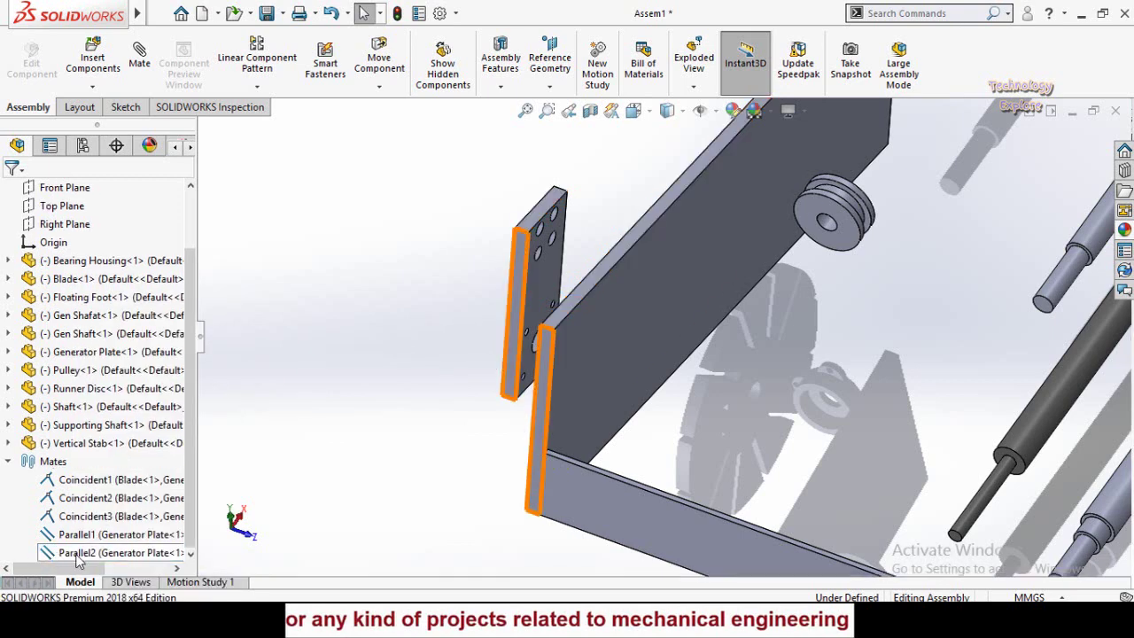
{"action": "right_click", "coordinate": [76, 554]}
{"action": "left_click", "coordinate": [120, 404]}
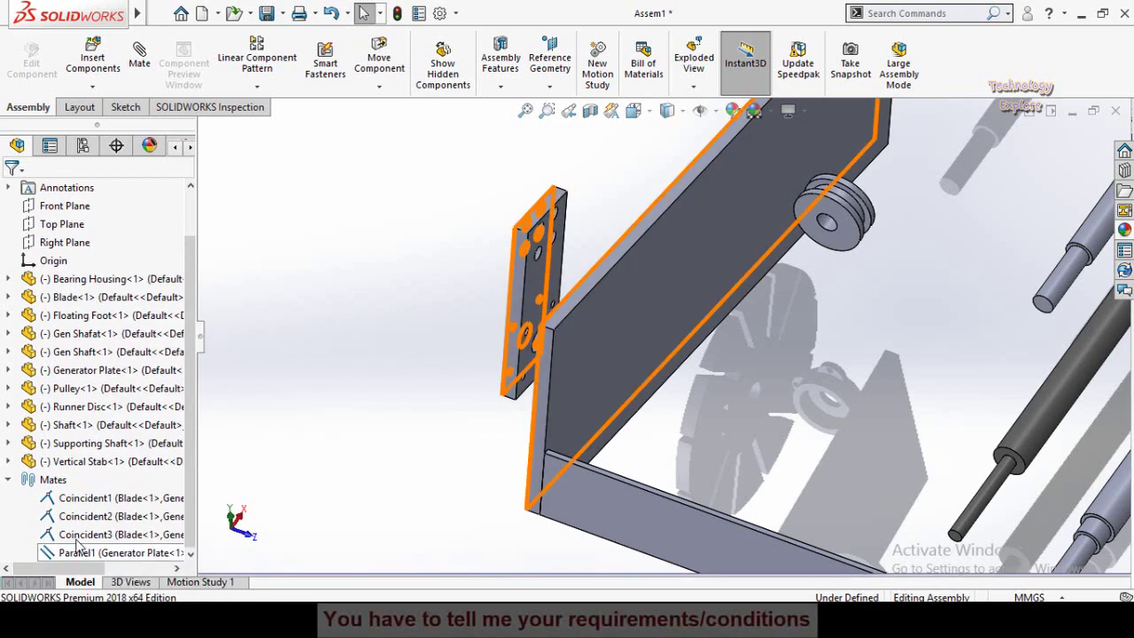
{"action": "right_click", "coordinate": [76, 553]}
{"action": "key", "text": "Escape"}
{"action": "scroll", "coordinate": [76, 549], "scroll_direction": "up", "scroll_amount": 1}
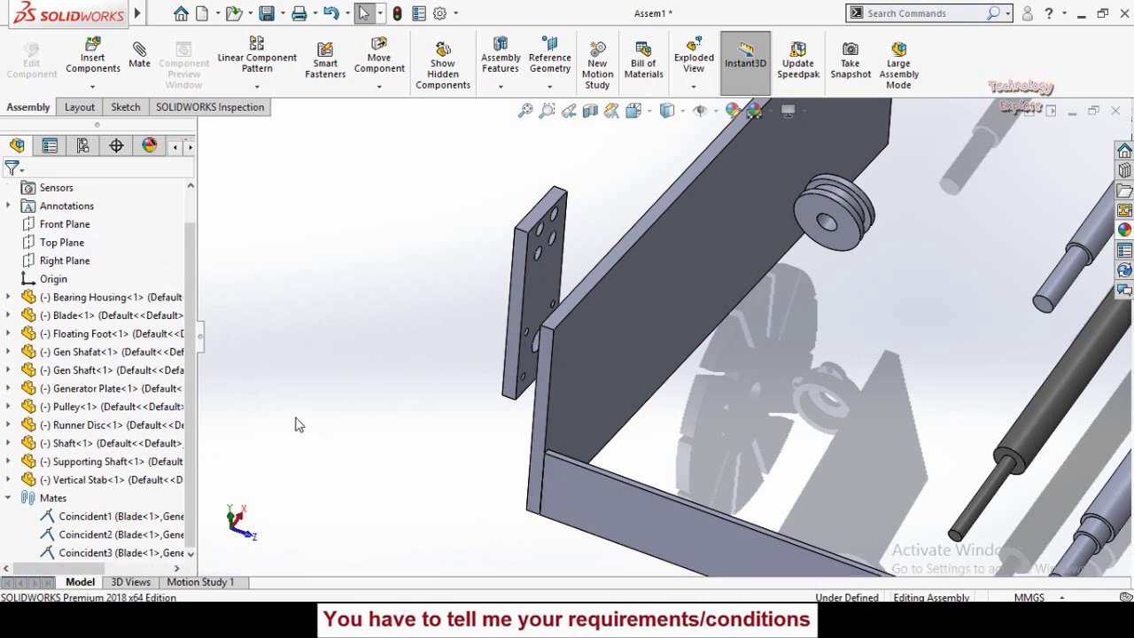
Rotate the freed Vertical Stab beside the Generator Plate so its broad perforated face is tilted into view
{"action": "scroll", "coordinate": [431, 317], "scroll_direction": "up", "scroll_amount": 5}
{"action": "middle_click_drag", "start_coordinate": [431, 316], "coordinate": [516, 323]}
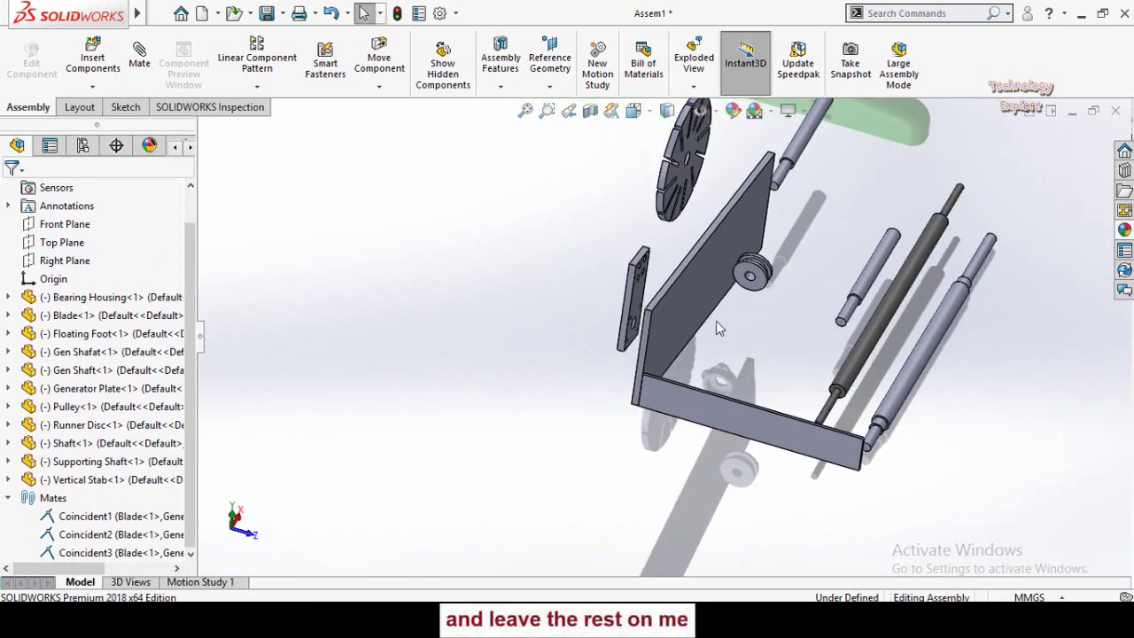
{"action": "scroll", "coordinate": [678, 266], "scroll_direction": "down", "scroll_amount": 2}
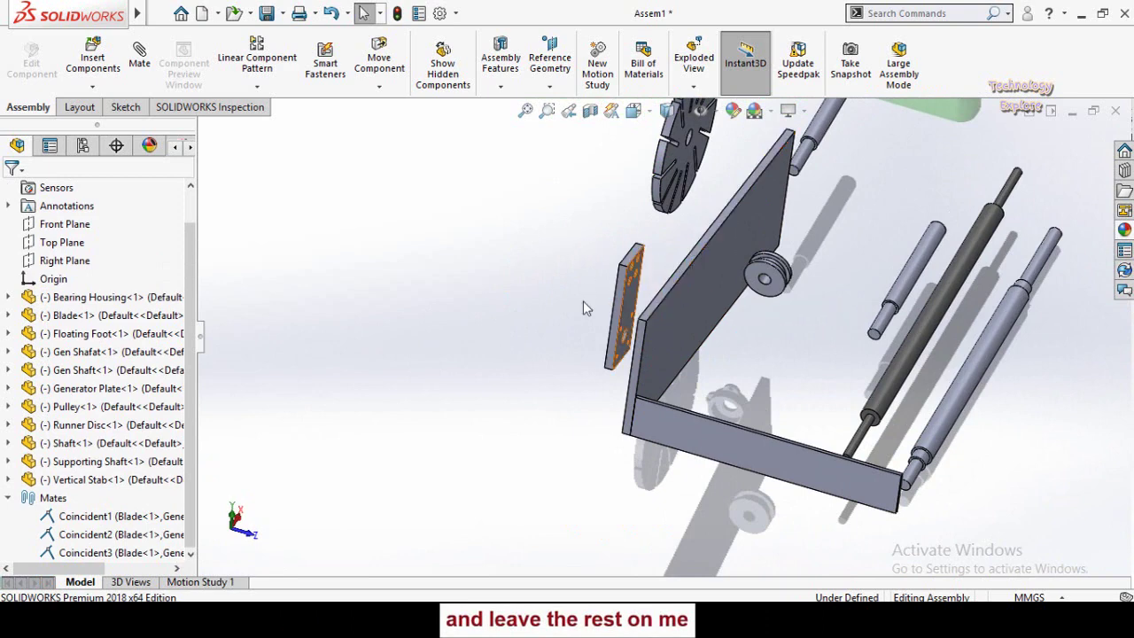
{"action": "scroll", "coordinate": [589, 296], "scroll_direction": "down", "scroll_amount": 4}
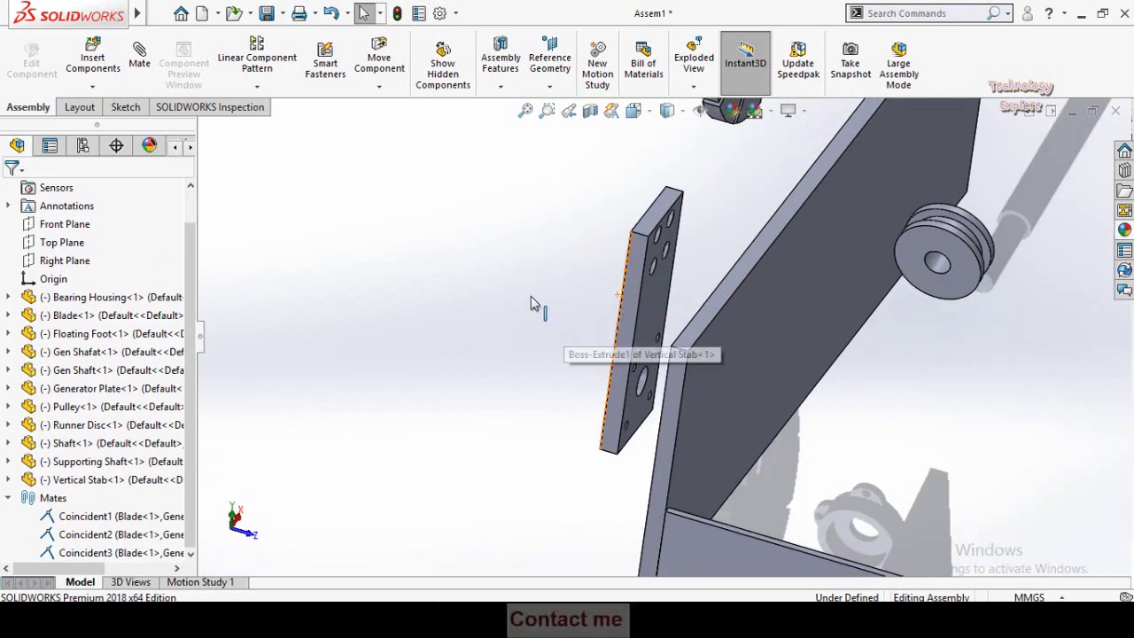
{"action": "scroll", "coordinate": [543, 354], "scroll_direction": "up", "scroll_amount": 2}
{"action": "middle_click_drag", "start_coordinate": [542, 354], "coordinate": [537, 360]}
{"action": "right_click_drag", "start_coordinate": [646, 335], "coordinate": [624, 438]}
{"action": "scroll", "coordinate": [618, 369], "scroll_direction": "down", "scroll_amount": 2}
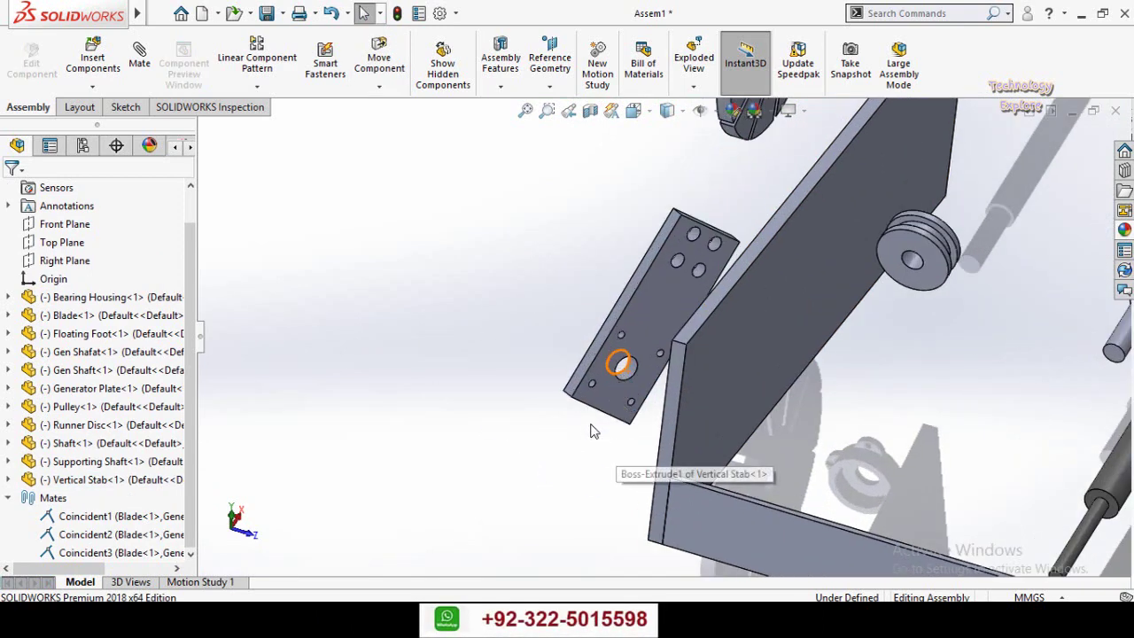
Add a perpendicular mate between the Vertical Stab's broad perforated face and the Generator Plate's large flat face
{"action": "middle_click_drag", "start_coordinate": [592, 431], "coordinate": [653, 398]}
{"action": "left_click", "coordinate": [664, 315]}
{"action": "middle_click_drag", "start_coordinate": [664, 314], "coordinate": [694, 361]}
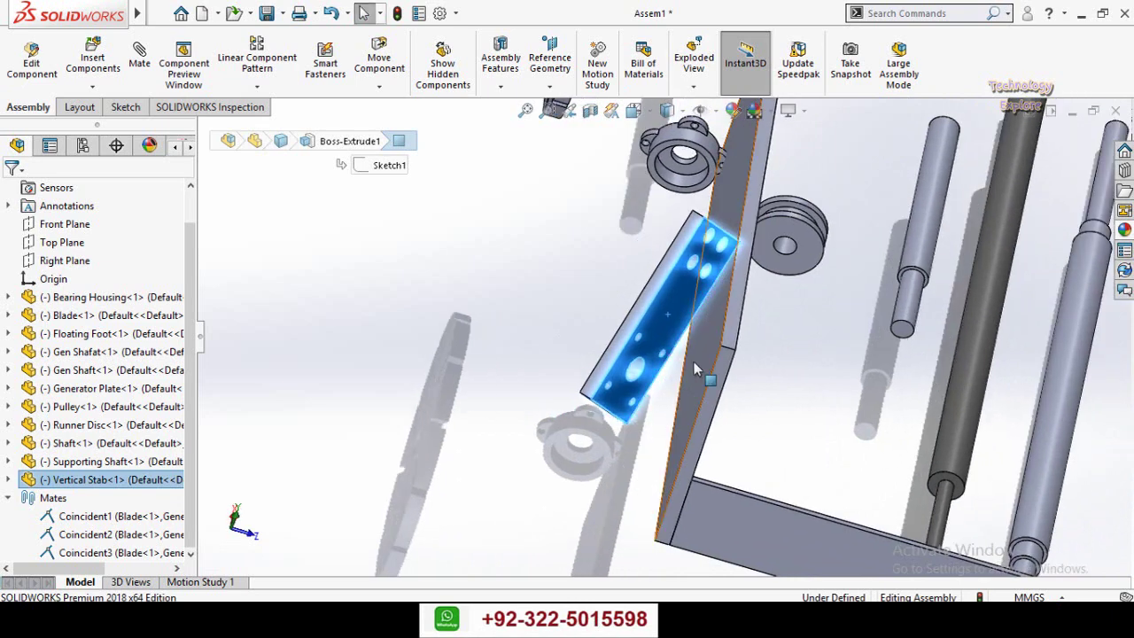
{"action": "left_click", "coordinate": [690, 363]}
{"action": "left_click", "coordinate": [539, 407]}
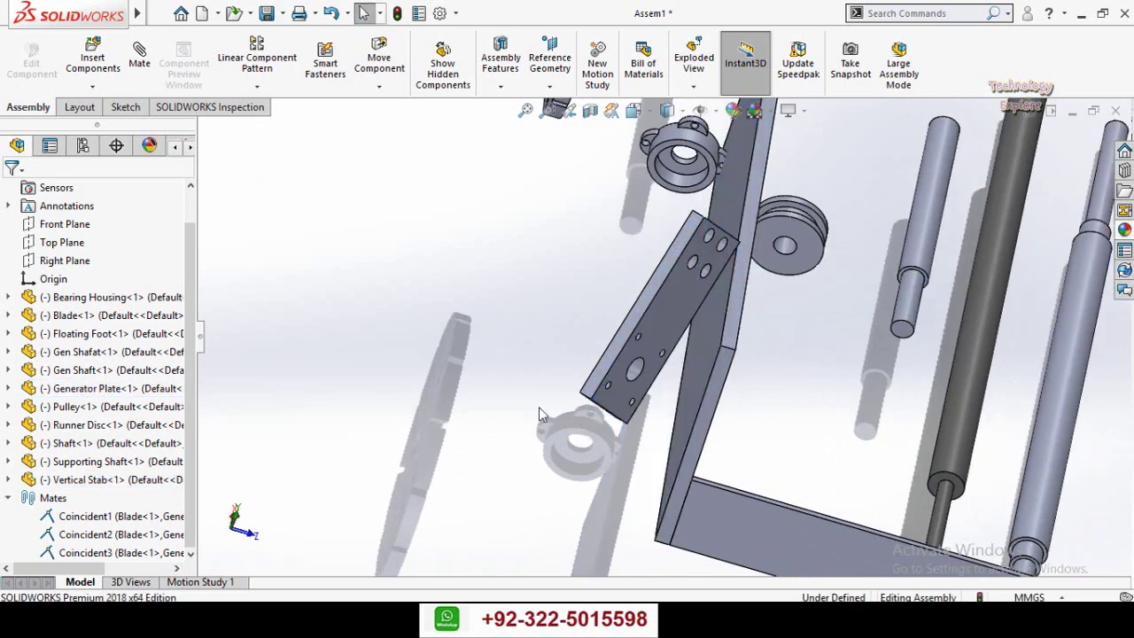
{"action": "left_click", "coordinate": [671, 299]}
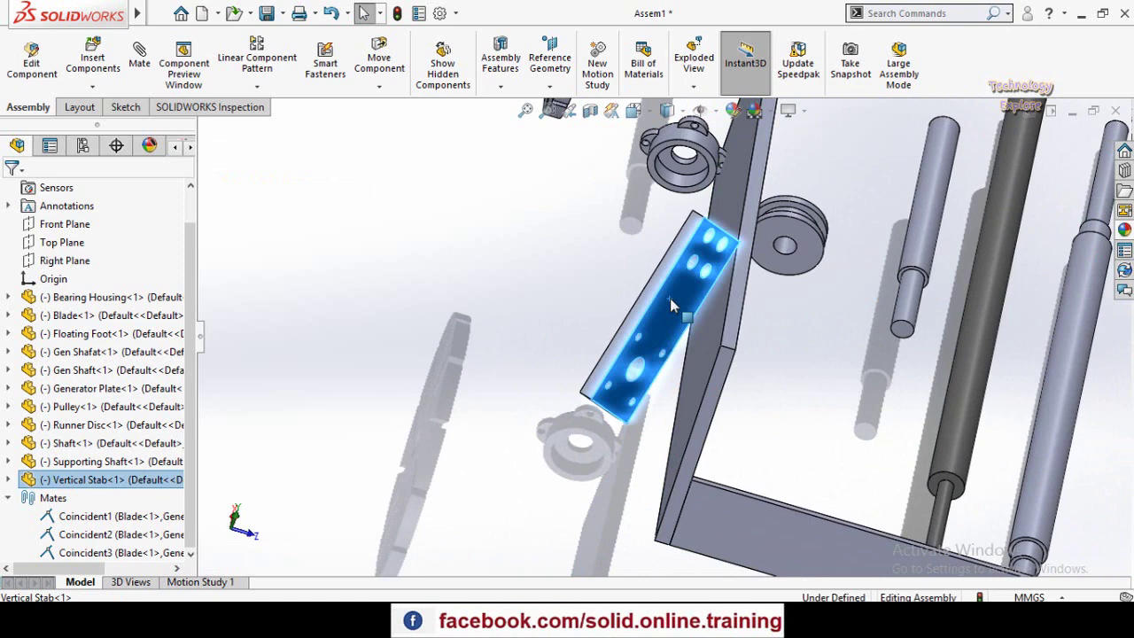
{"action": "left_click", "coordinate": [704, 352], "text": "ctrl"}
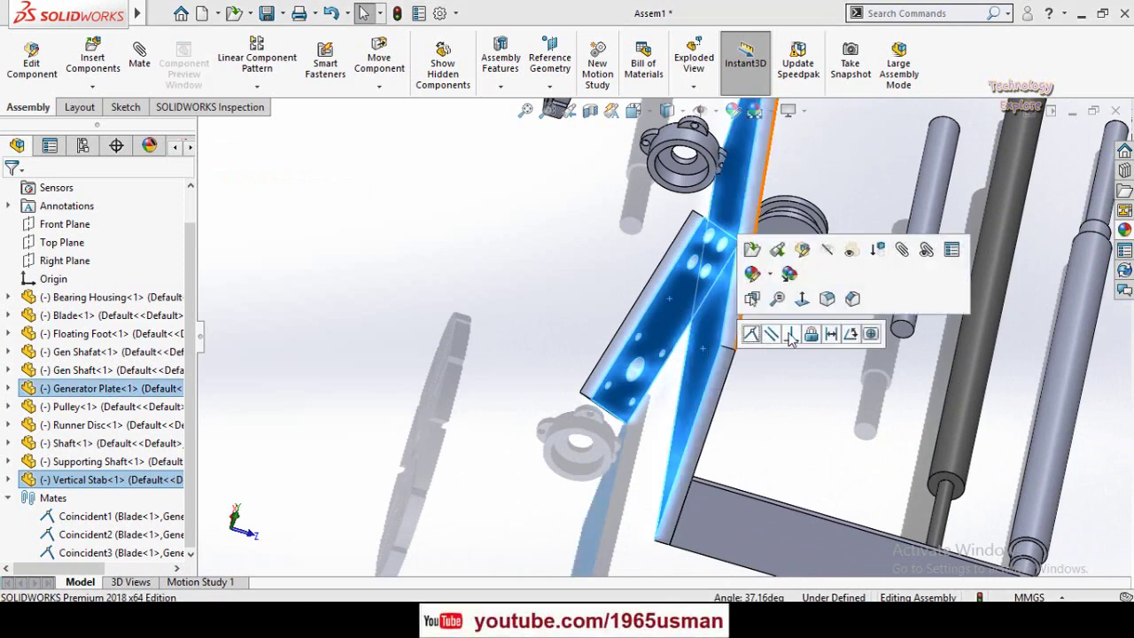
{"action": "left_click", "coordinate": [790, 336]}
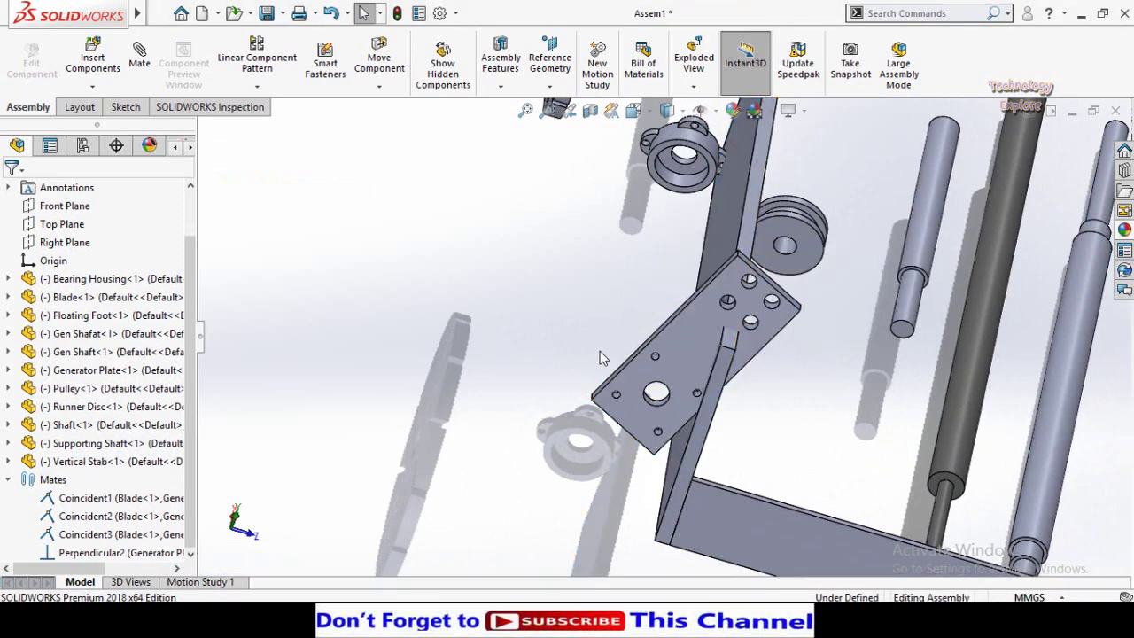
Move the Vertical Stab clear of the Generator Plate, on the side opposite the Pulley
{"action": "scroll", "coordinate": [567, 367], "scroll_direction": "up", "scroll_amount": 3}
{"action": "middle_click_drag", "start_coordinate": [621, 383], "coordinate": [584, 361]}
{"action": "left_click_drag", "start_coordinate": [656, 347], "coordinate": [587, 331]}
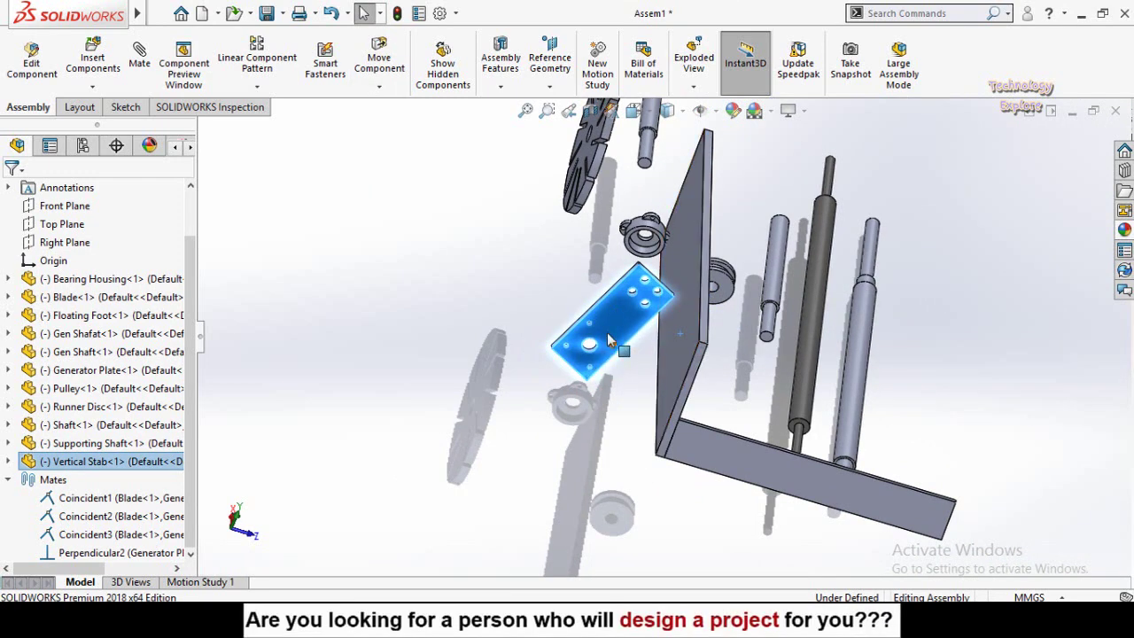
{"action": "left_click", "coordinate": [557, 428]}
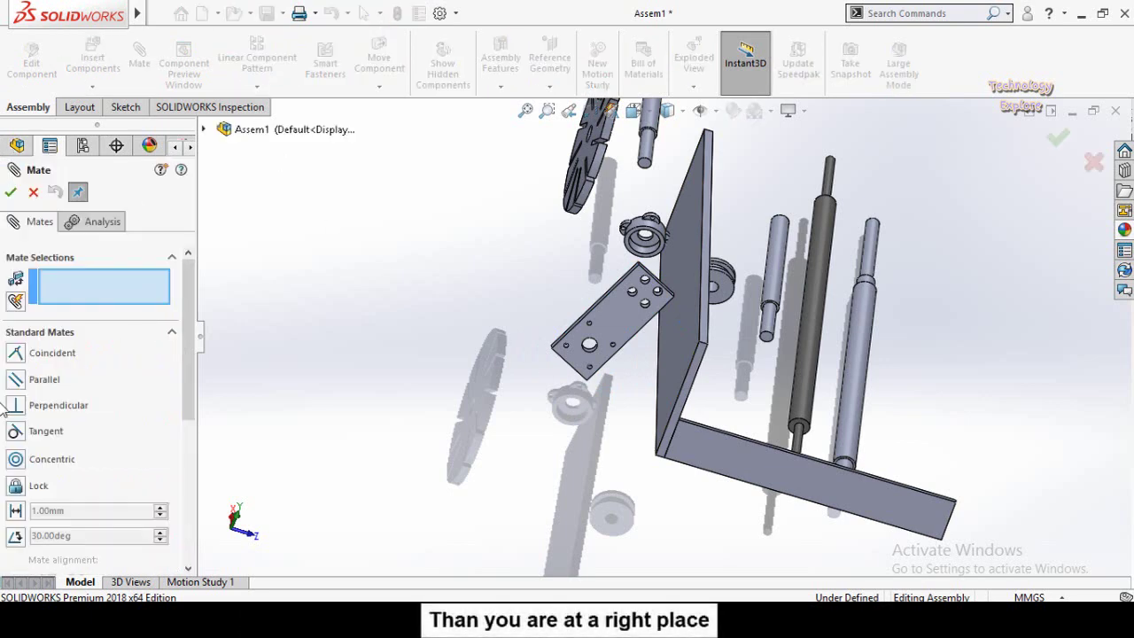
{"action": "scroll", "coordinate": [7, 401], "scroll_direction": "down", "scroll_amount": 3}
{"action": "scroll", "coordinate": [8, 401], "scroll_direction": "up", "scroll_amount": 2}
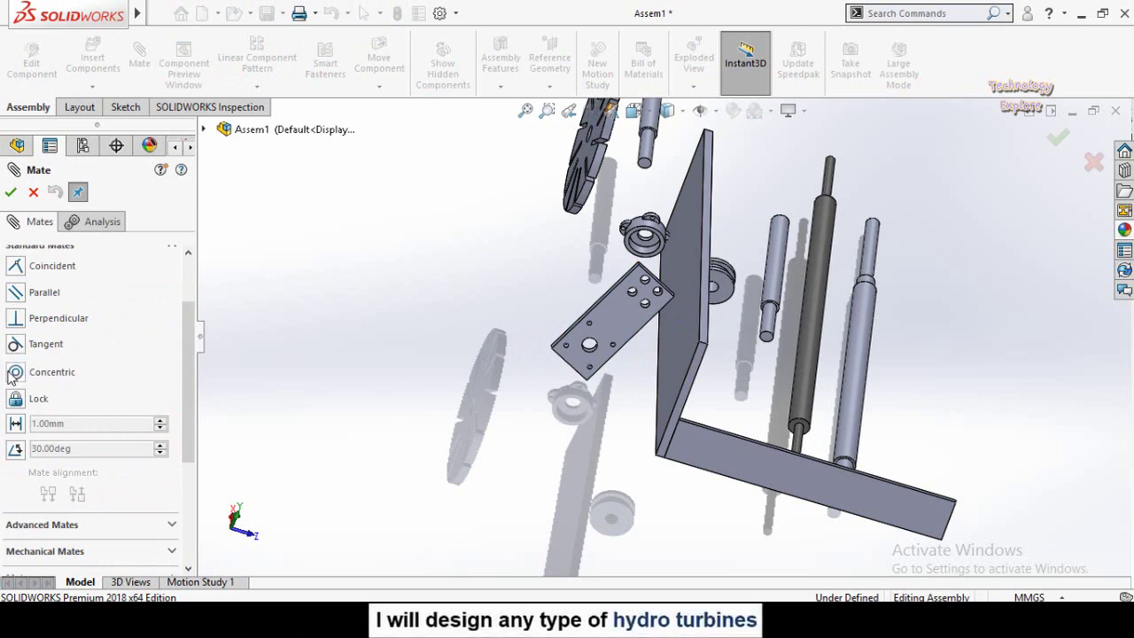
{"action": "left_click", "coordinate": [33, 192]}
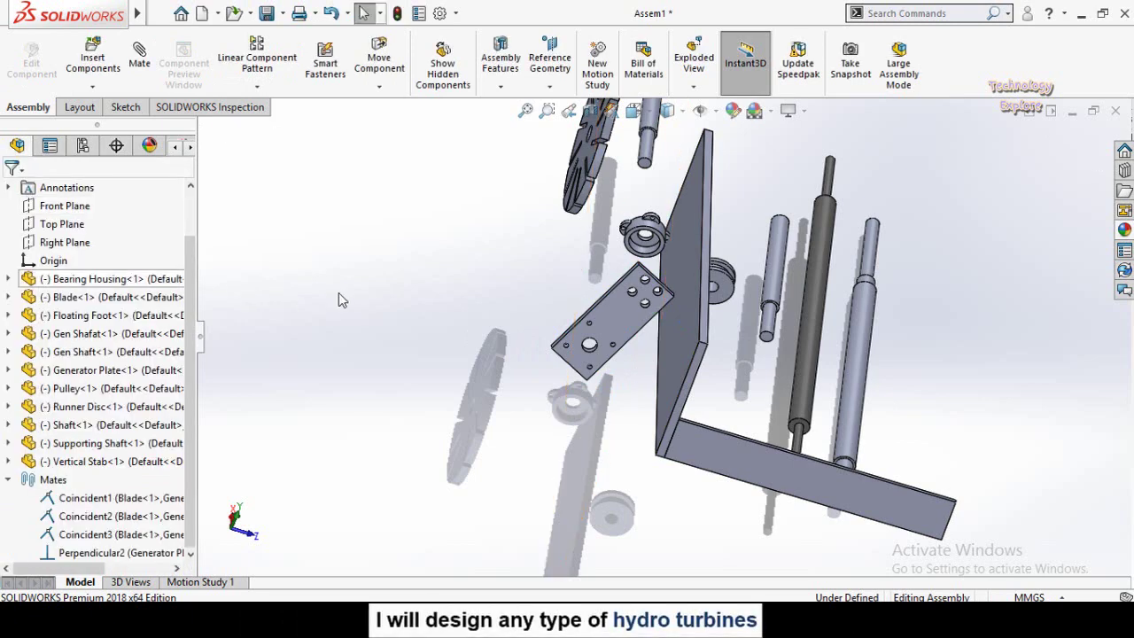
Move the Gen Shaft away from the long dark shaft and place it alongside the similar stepped shaft near the Runner Disc
{"action": "middle_click_drag", "start_coordinate": [523, 279], "coordinate": [630, 314]}
{"action": "scroll", "coordinate": [630, 313], "scroll_direction": "down", "scroll_amount": 4}
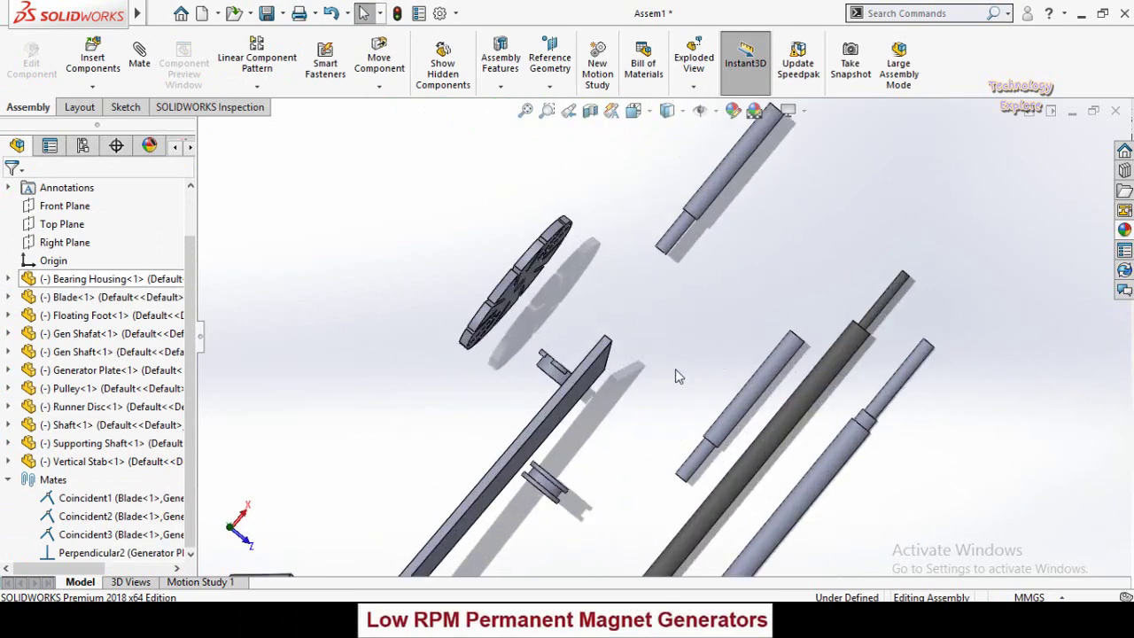
{"action": "middle_click_drag", "start_coordinate": [675, 369], "coordinate": [668, 260]}
{"action": "scroll", "coordinate": [785, 451], "scroll_direction": "up", "scroll_amount": 1}
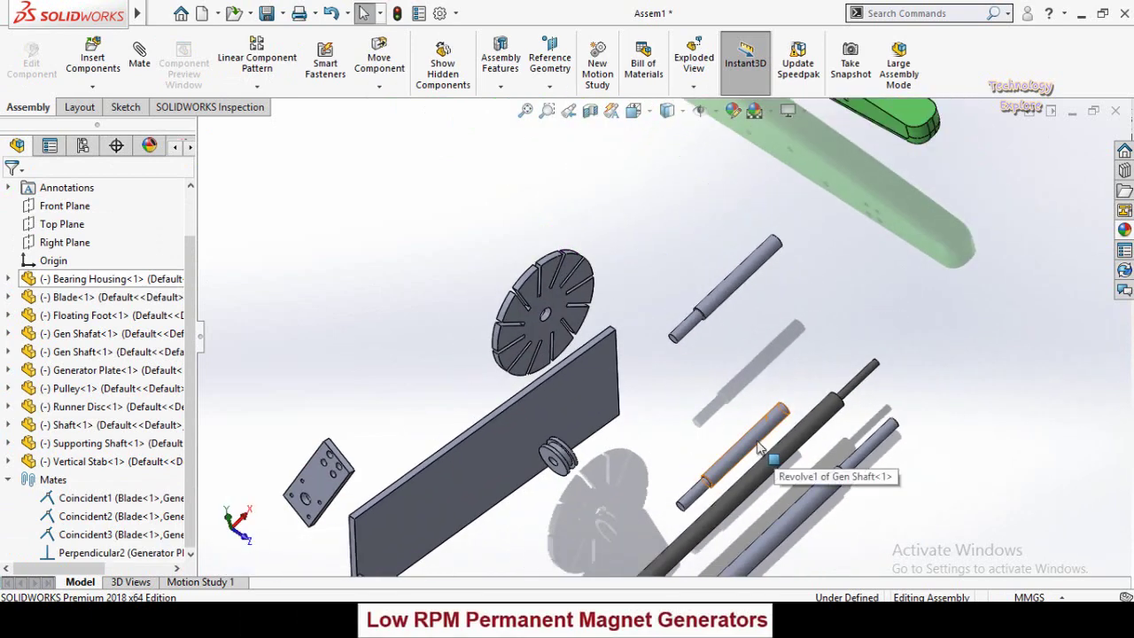
{"action": "left_click_drag", "start_coordinate": [753, 442], "coordinate": [711, 255]}
{"action": "left_click", "coordinate": [742, 340]}
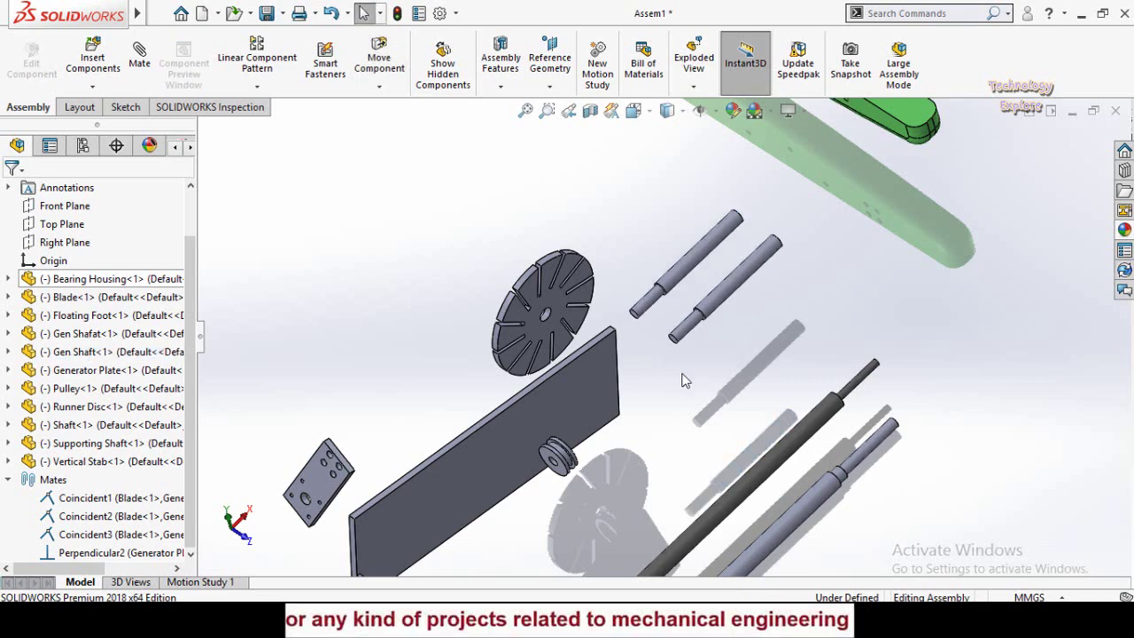
Add a tangent mate between the Gen Shaft's narrow cylindrical end and the Generator Plate's large flat face
{"action": "scroll", "coordinate": [664, 356], "scroll_direction": "down", "scroll_amount": 5}
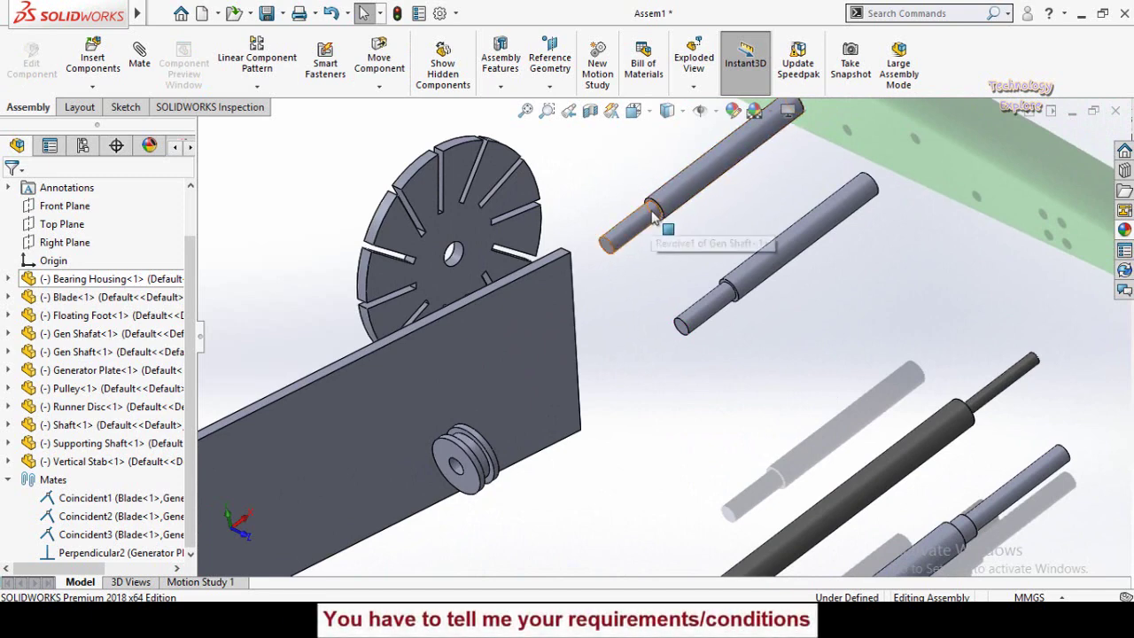
{"action": "scroll", "coordinate": [639, 284], "scroll_direction": "up", "scroll_amount": 3}
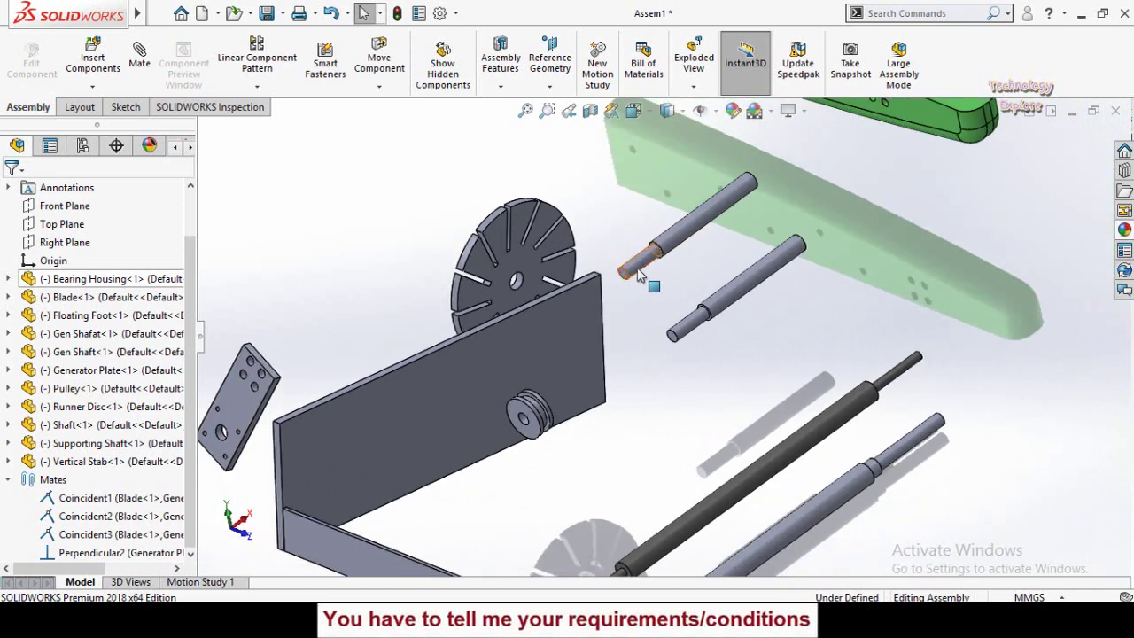
{"action": "scroll", "coordinate": [624, 301], "scroll_direction": "down", "scroll_amount": 2}
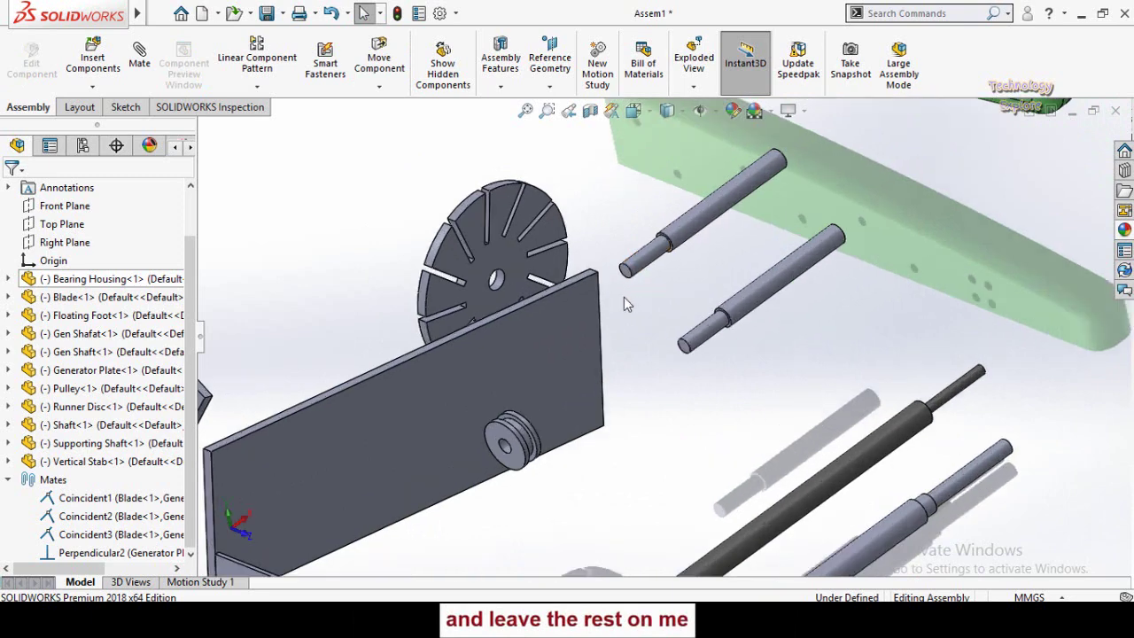
{"action": "scroll", "coordinate": [624, 304], "scroll_direction": "down", "scroll_amount": 2}
{"action": "left_click", "coordinate": [646, 238]}
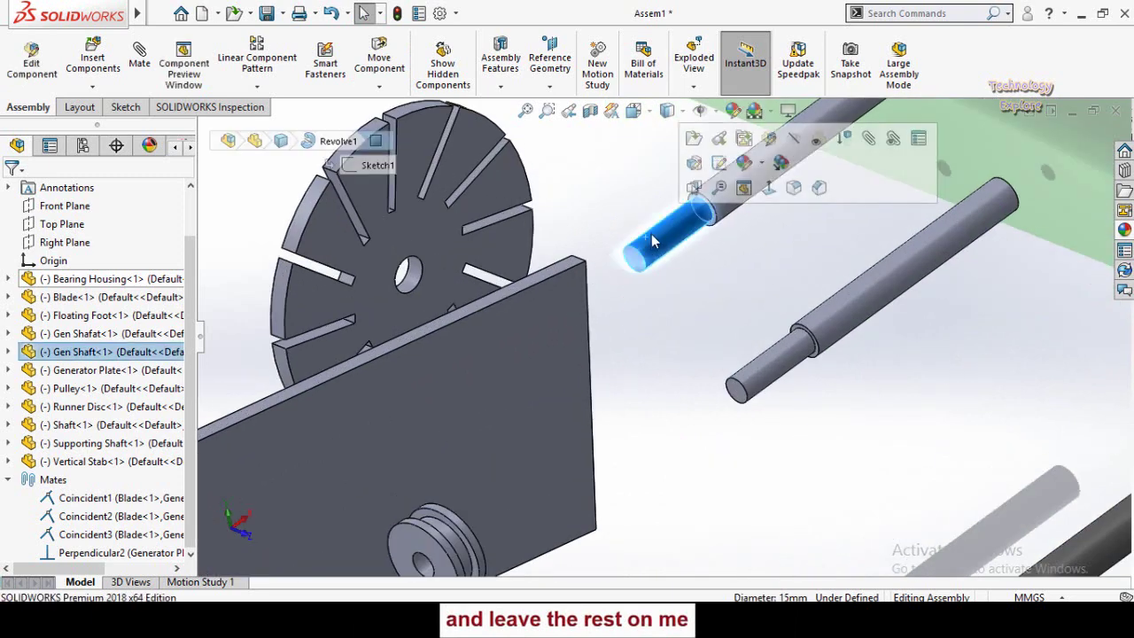
{"action": "left_click", "coordinate": [576, 301]}
{"action": "left_click", "coordinate": [675, 326]}
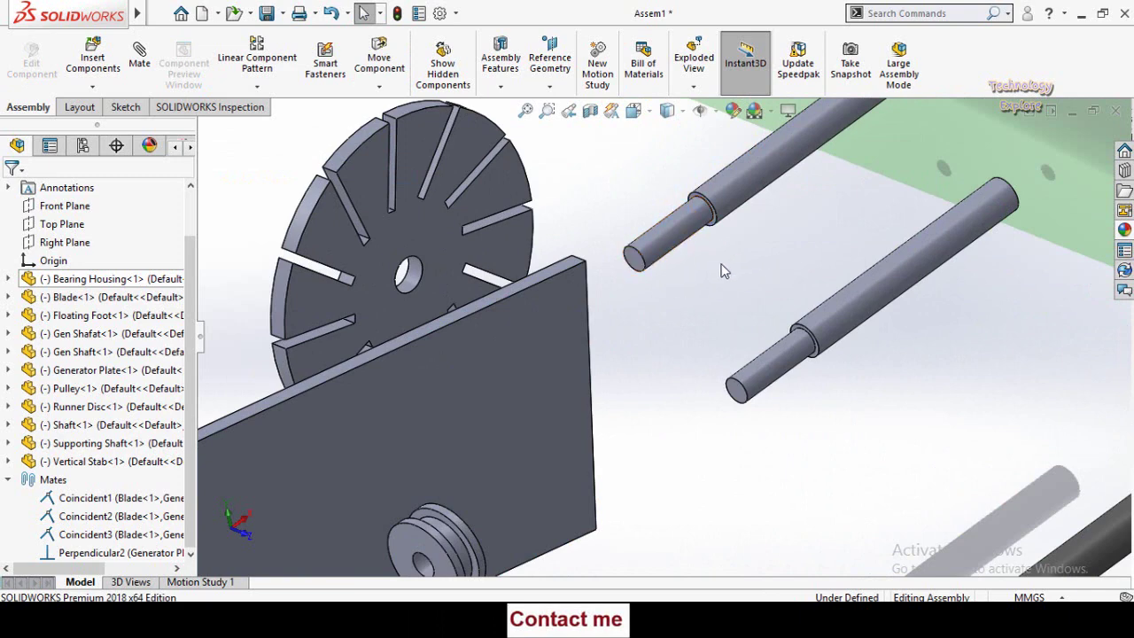
{"action": "left_click", "coordinate": [659, 240]}
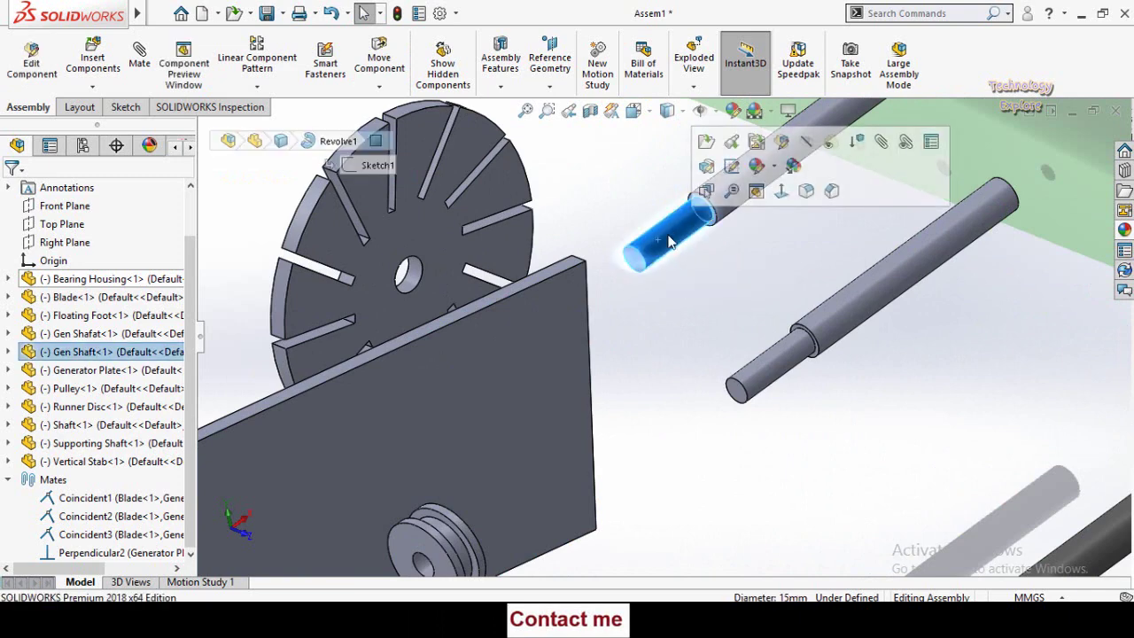
{"action": "left_click", "coordinate": [882, 144]}
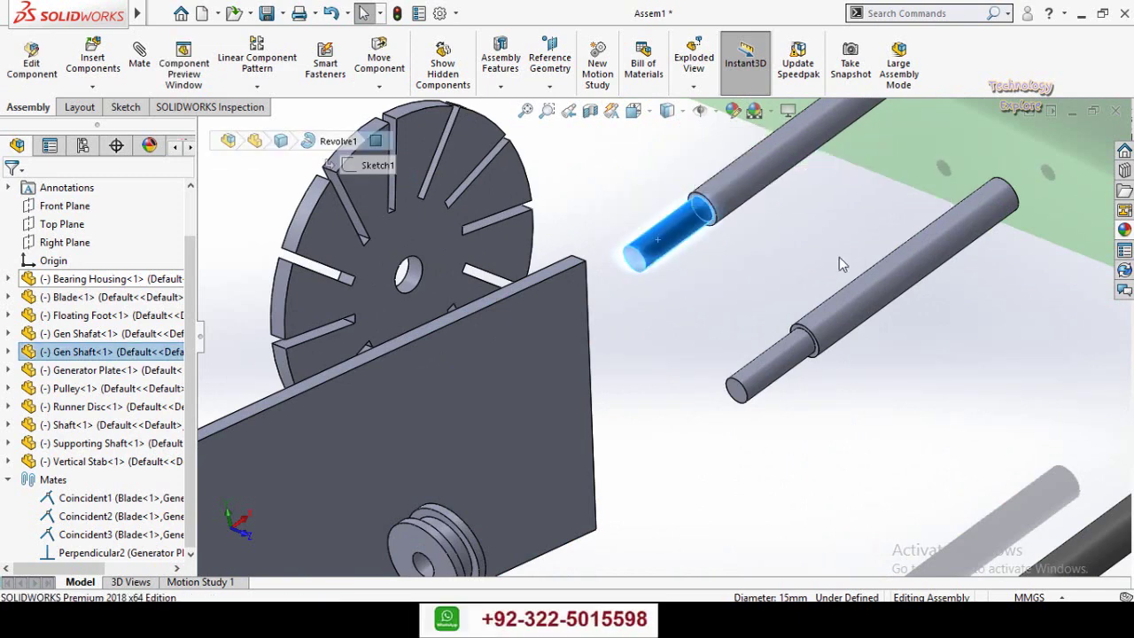
{"action": "left_click", "coordinate": [538, 335]}
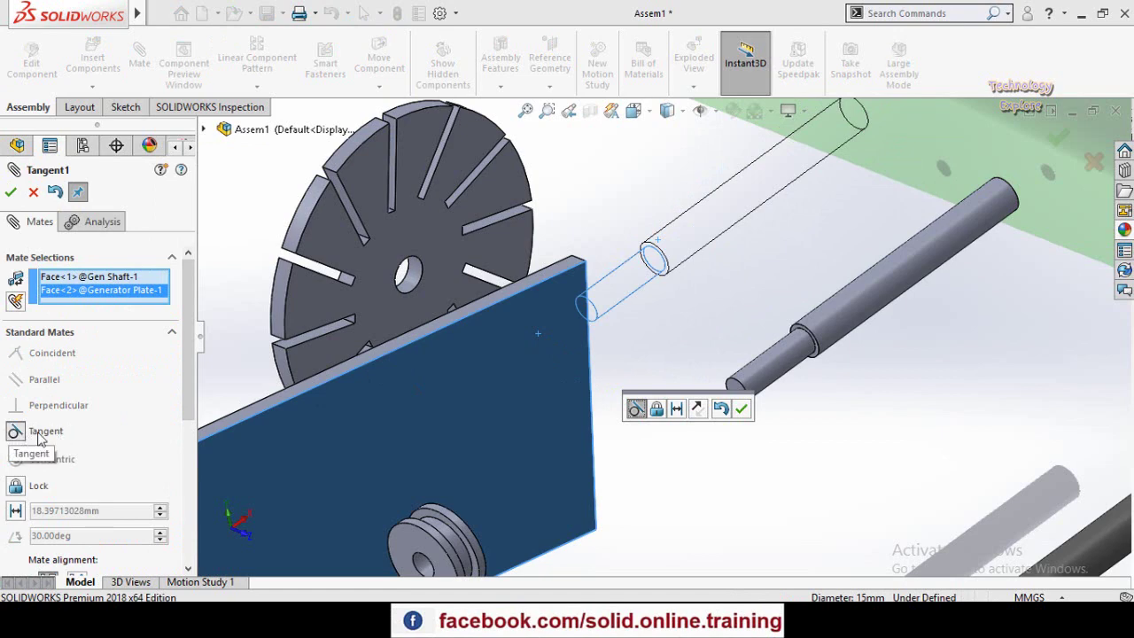
{"action": "left_click", "coordinate": [11, 194]}
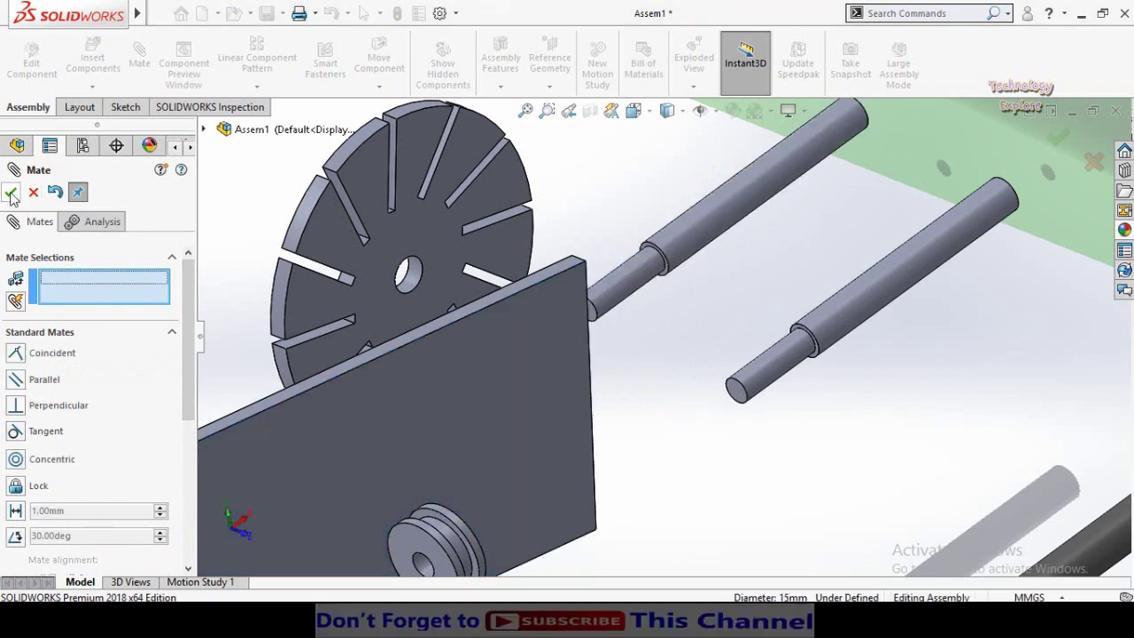
{"action": "left_click", "coordinate": [10, 193]}
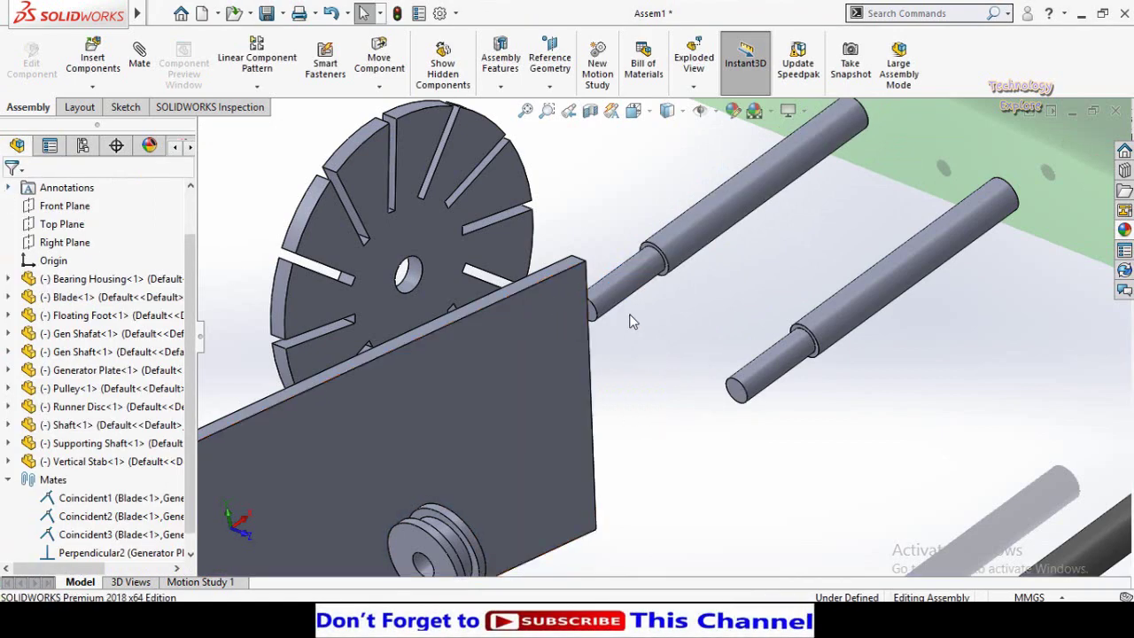
Add a tangent mate between the thick cylindrical faces of the Gen Shaft and the Gen Shafat
{"action": "scroll", "coordinate": [673, 336], "scroll_direction": "up", "scroll_amount": 3}
{"action": "middle_click_drag", "start_coordinate": [696, 333], "coordinate": [747, 319]}
{"action": "scroll", "coordinate": [752, 316], "scroll_direction": "down", "scroll_amount": 4}
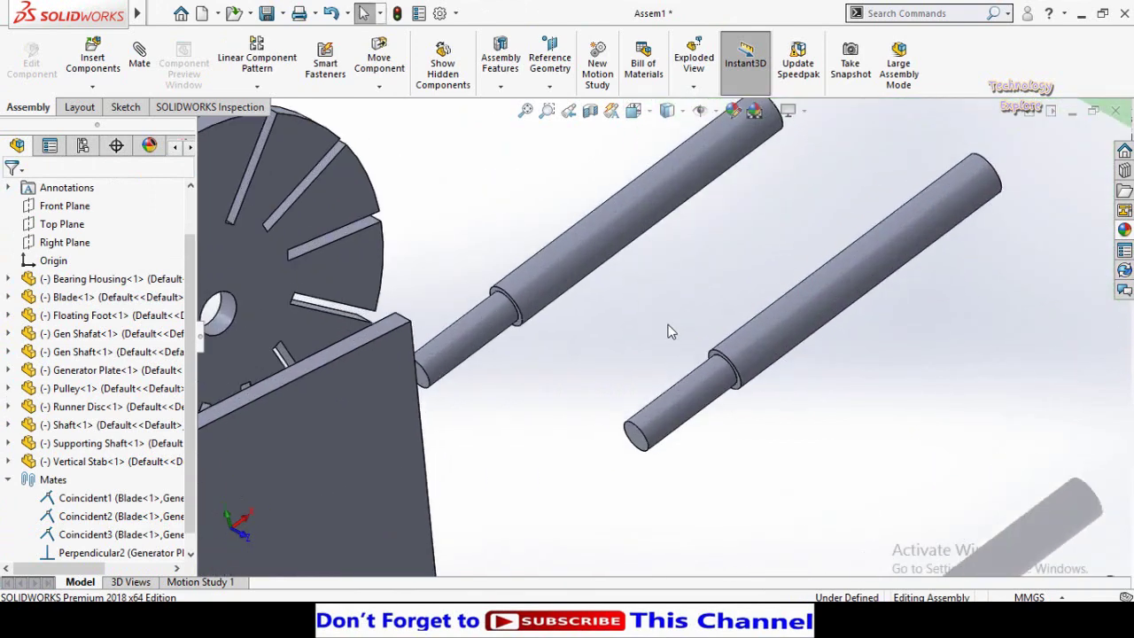
{"action": "mouse_move", "coordinate": [670, 331]}
{"action": "middle_mouse_down"}
{"action": "mouse_move", "coordinate": [664, 286]}
{"action": "mouse_move", "coordinate": [673, 313]}
{"action": "middle_mouse_up"}
{"action": "left_click", "coordinate": [602, 275]}
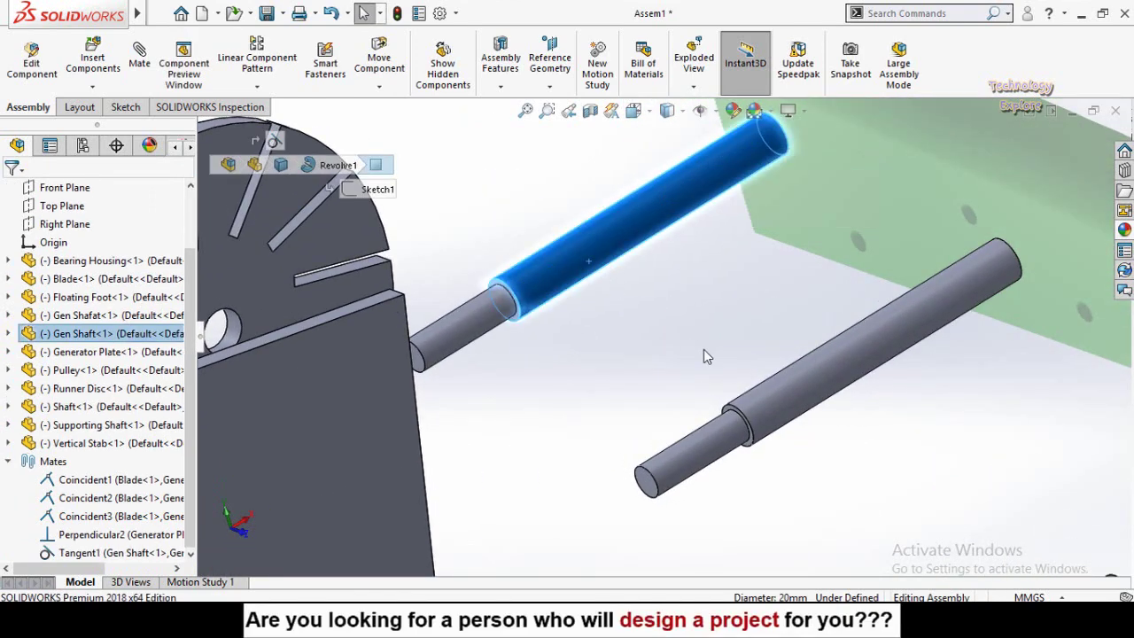
{"action": "left_click", "coordinate": [793, 387]}
{"action": "left_click", "coordinate": [639, 238]}
{"action": "left_click", "coordinate": [820, 387]}
{"action": "left_click", "coordinate": [632, 347]}
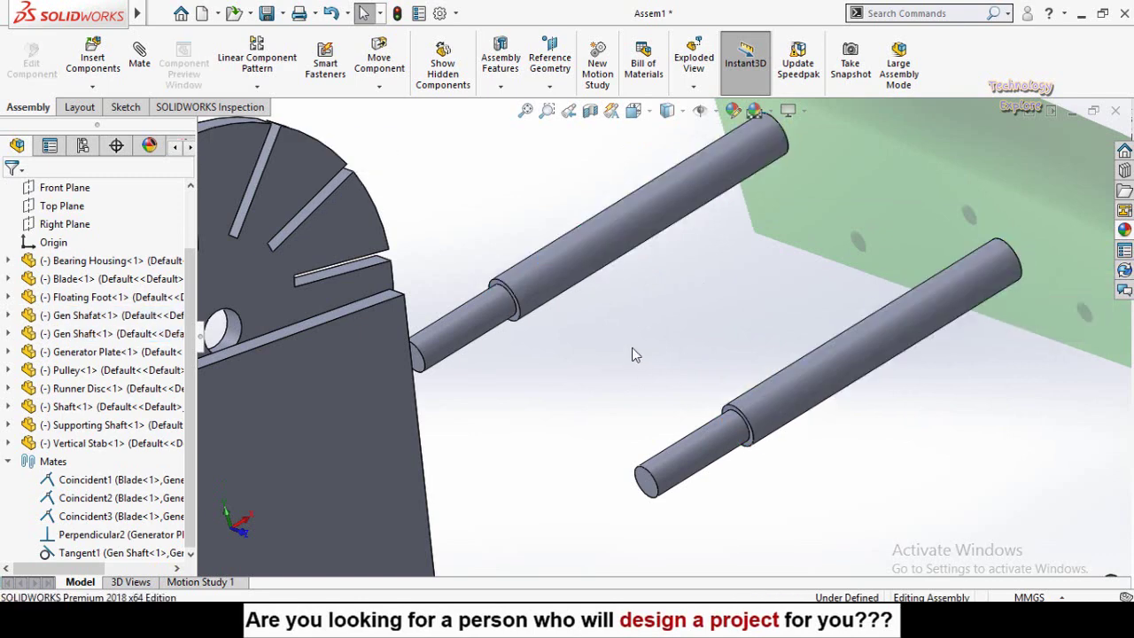
{"action": "scroll", "coordinate": [632, 352], "scroll_direction": "up", "scroll_amount": 3}
{"action": "scroll", "coordinate": [608, 272], "scroll_direction": "down", "scroll_amount": 4}
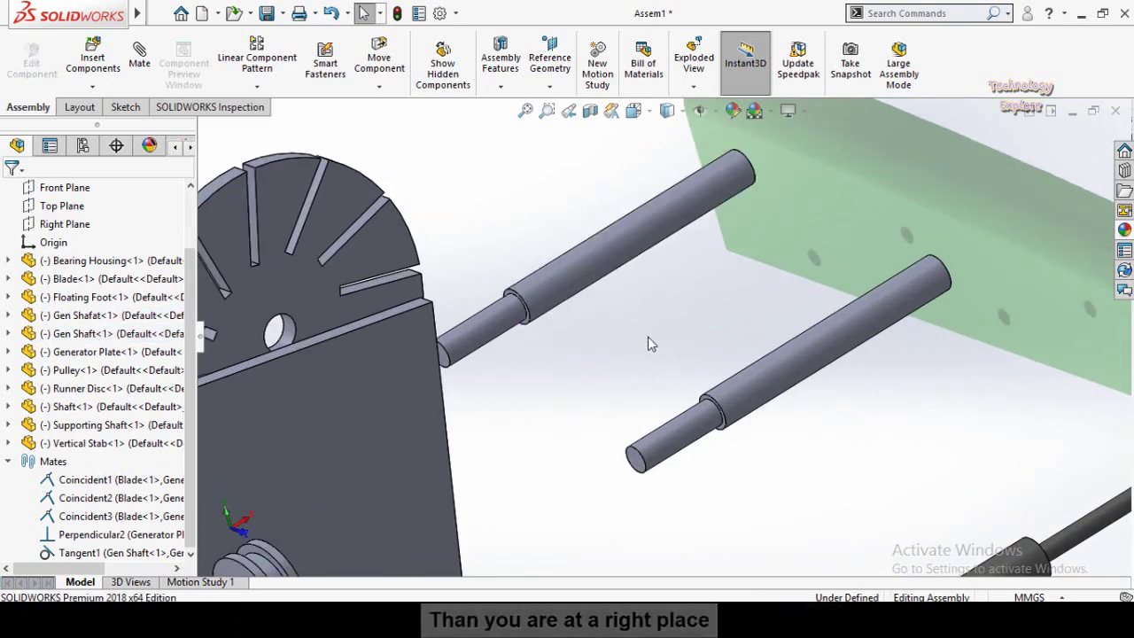
{"action": "left_click", "coordinate": [593, 270]}
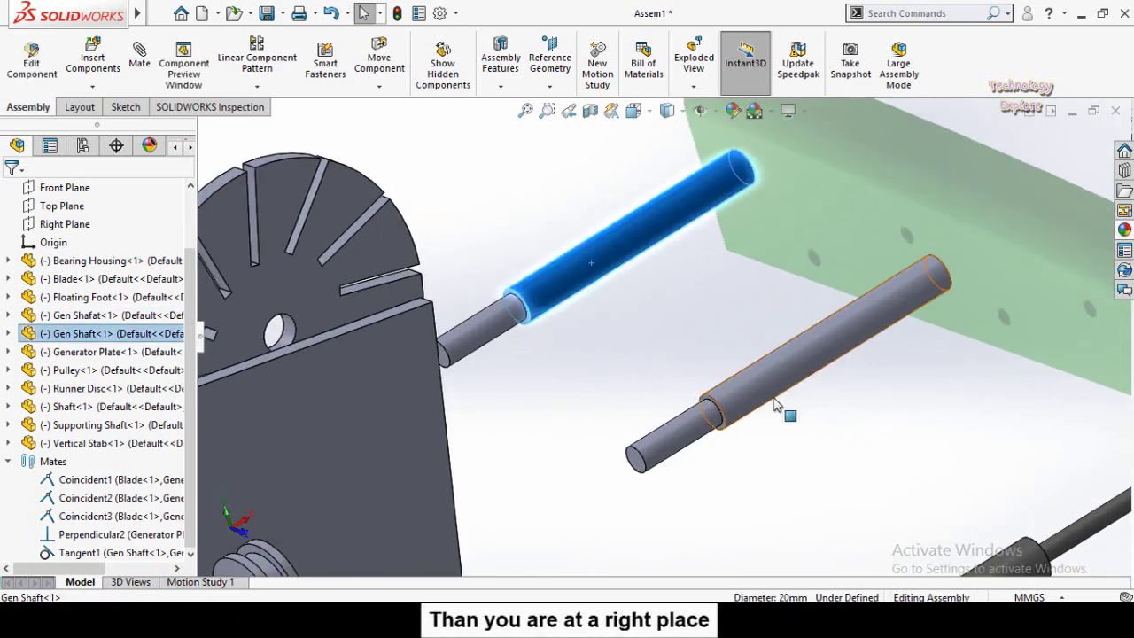
{"action": "left_click", "coordinate": [762, 381], "text": "ctrl"}
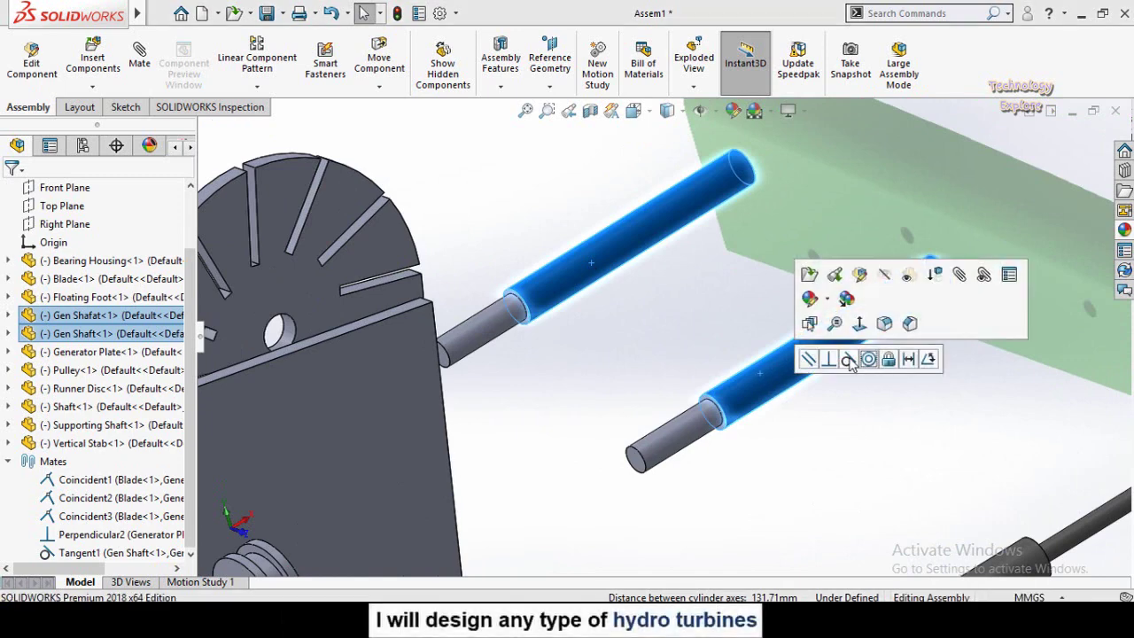
{"action": "left_click", "coordinate": [848, 360]}
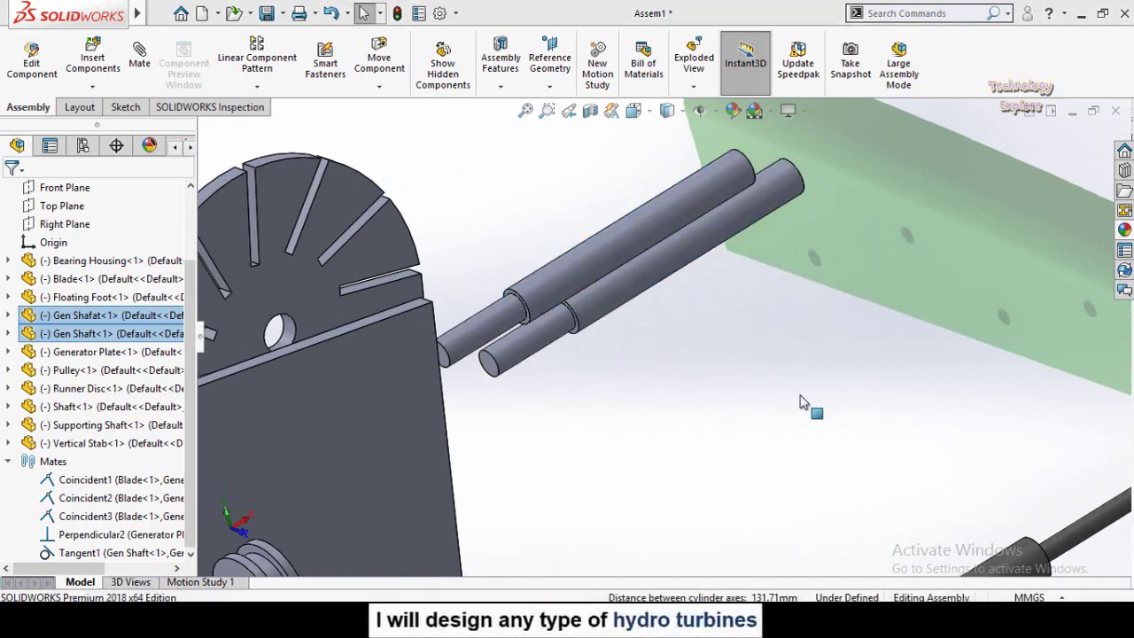
{"action": "middle_click_drag", "start_coordinate": [709, 423], "coordinate": [656, 310]}
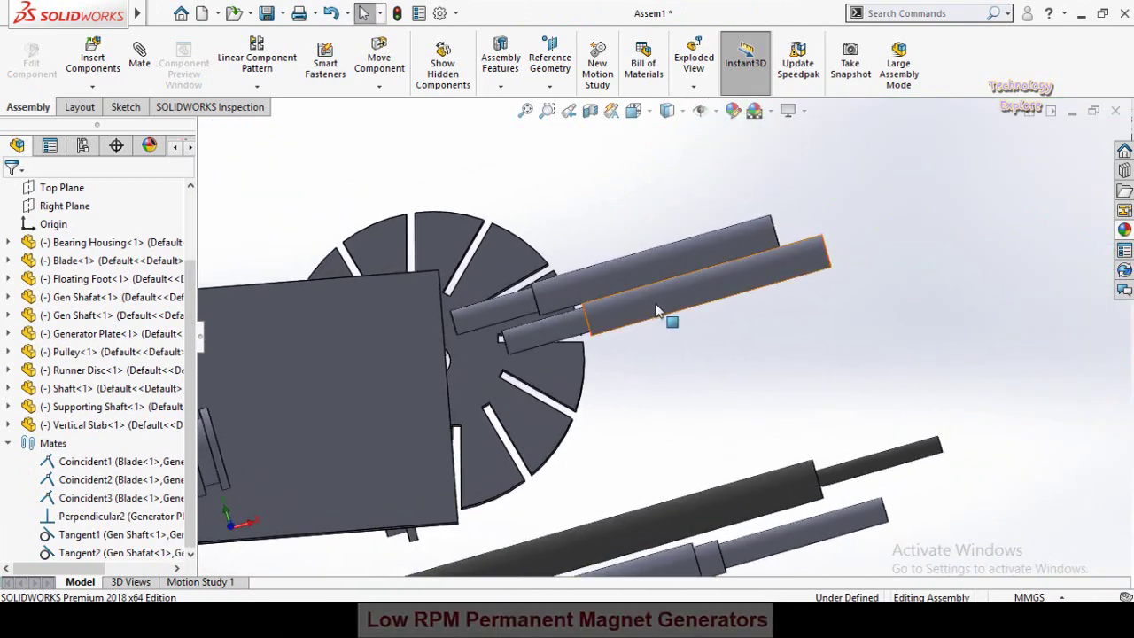
{"action": "left_click_drag", "start_coordinate": [656, 310], "coordinate": [683, 356]}
{"action": "key", "text": "Escape"}
{"action": "middle_click_drag", "start_coordinate": [683, 356], "coordinate": [583, 345]}
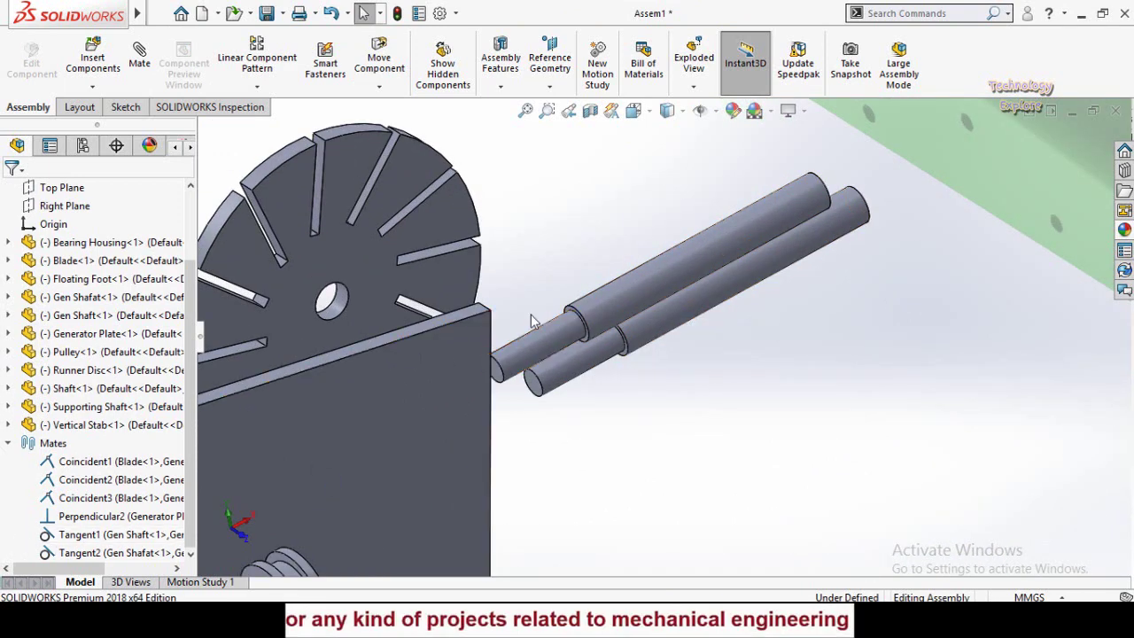
{"action": "right_click", "coordinate": [47, 535]}
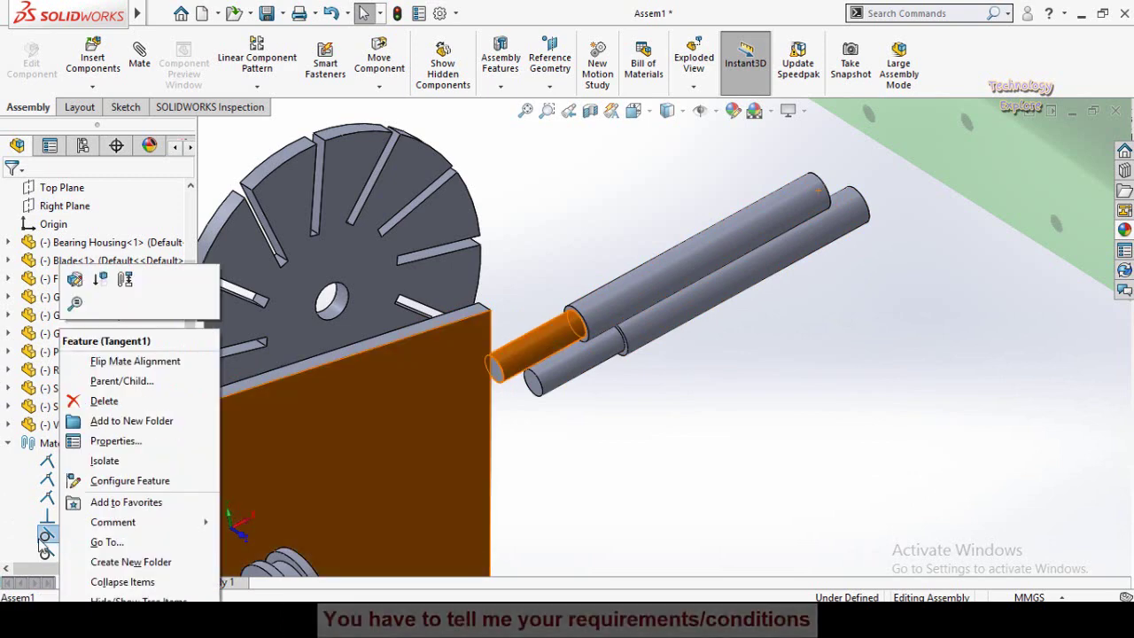
{"action": "left_click", "coordinate": [684, 384]}
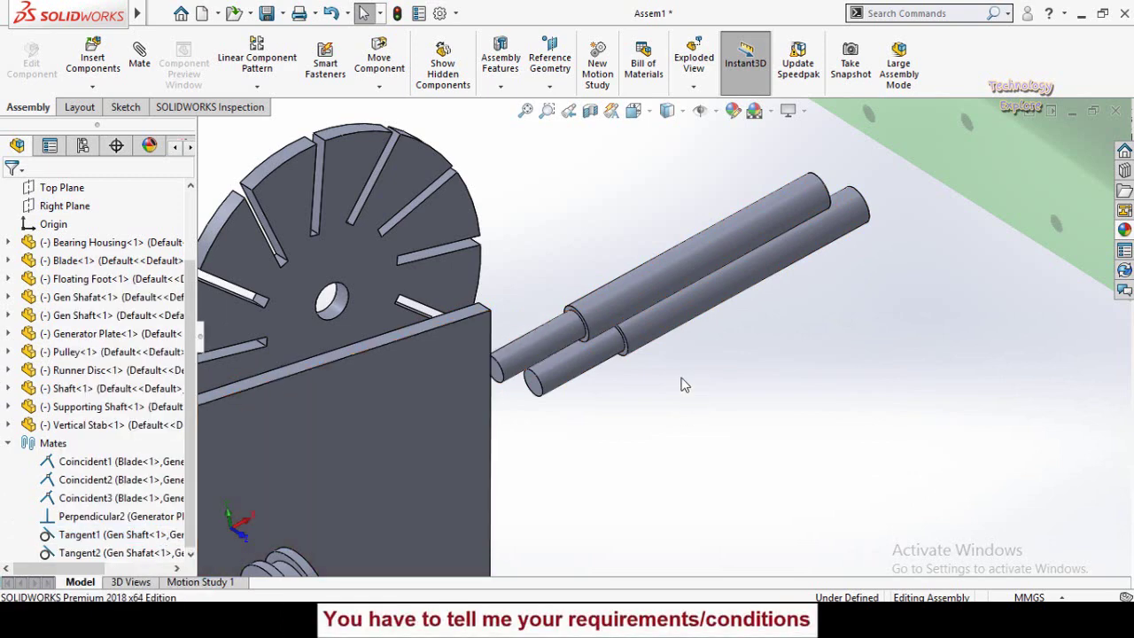
List the Gen Shaft's mates and delete its tangent mates with the Gen Shafat and the Generator Plate
{"action": "left_click", "coordinate": [631, 285]}
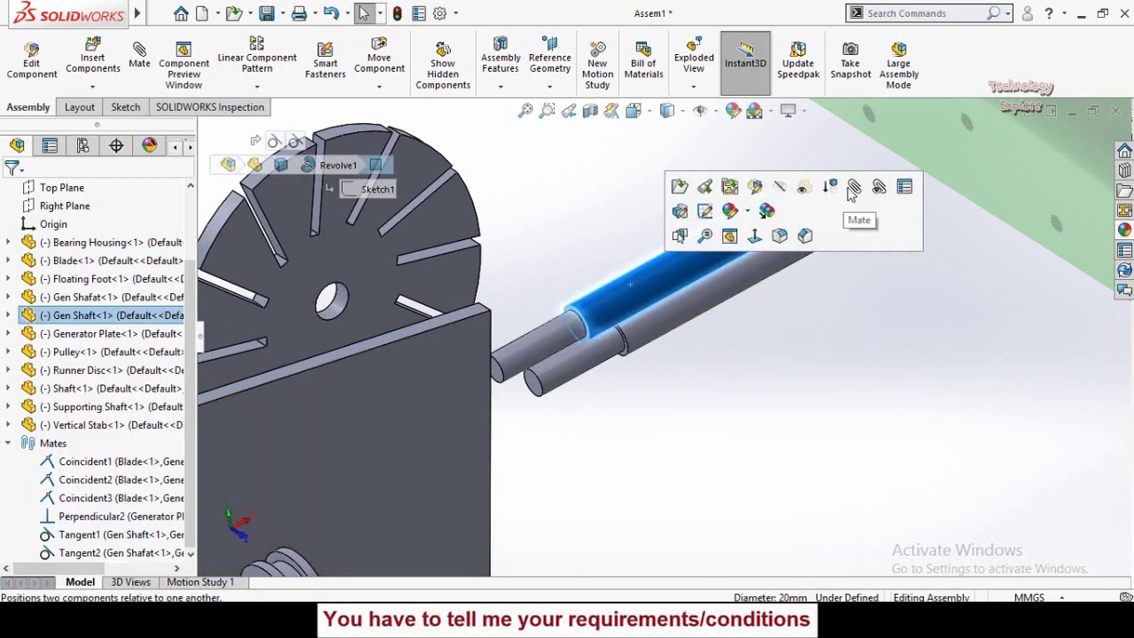
{"action": "left_click", "coordinate": [881, 186]}
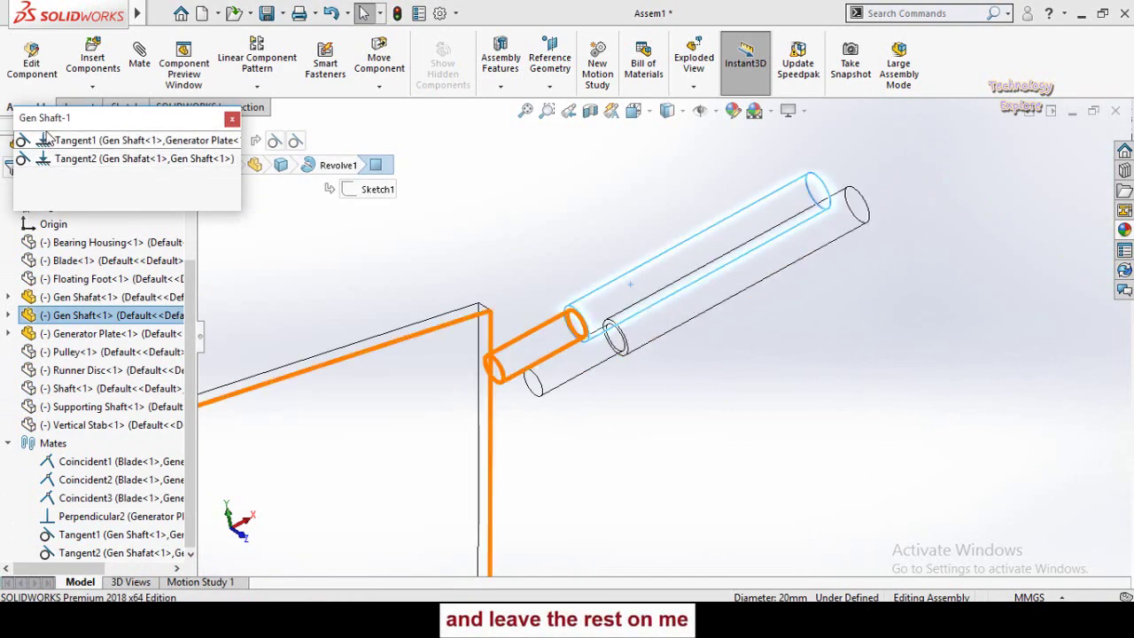
{"action": "left_click_drag", "start_coordinate": [53, 117], "coordinate": [338, 145]}
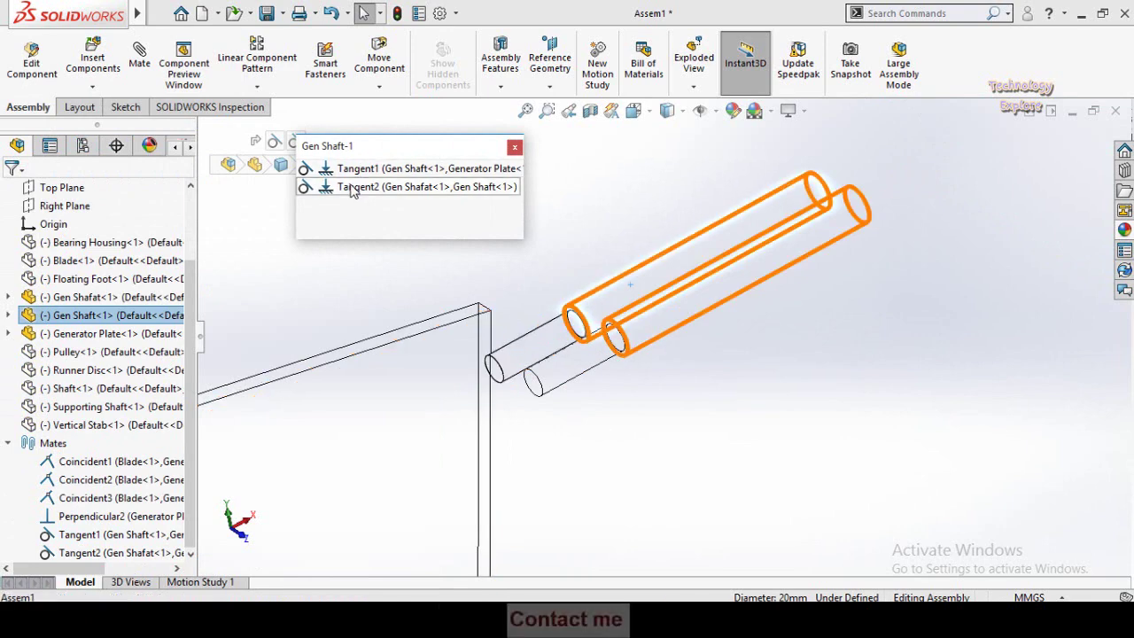
{"action": "right_click", "coordinate": [355, 188]}
{"action": "left_click", "coordinate": [395, 256]}
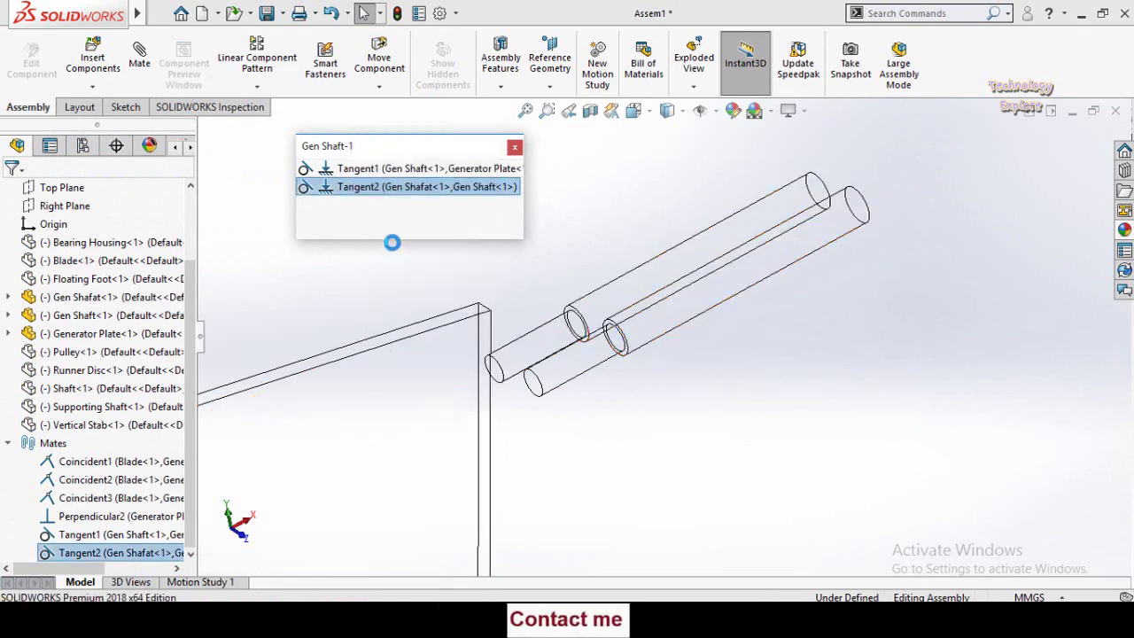
{"action": "right_click", "coordinate": [371, 169]}
{"action": "left_click", "coordinate": [422, 247]}
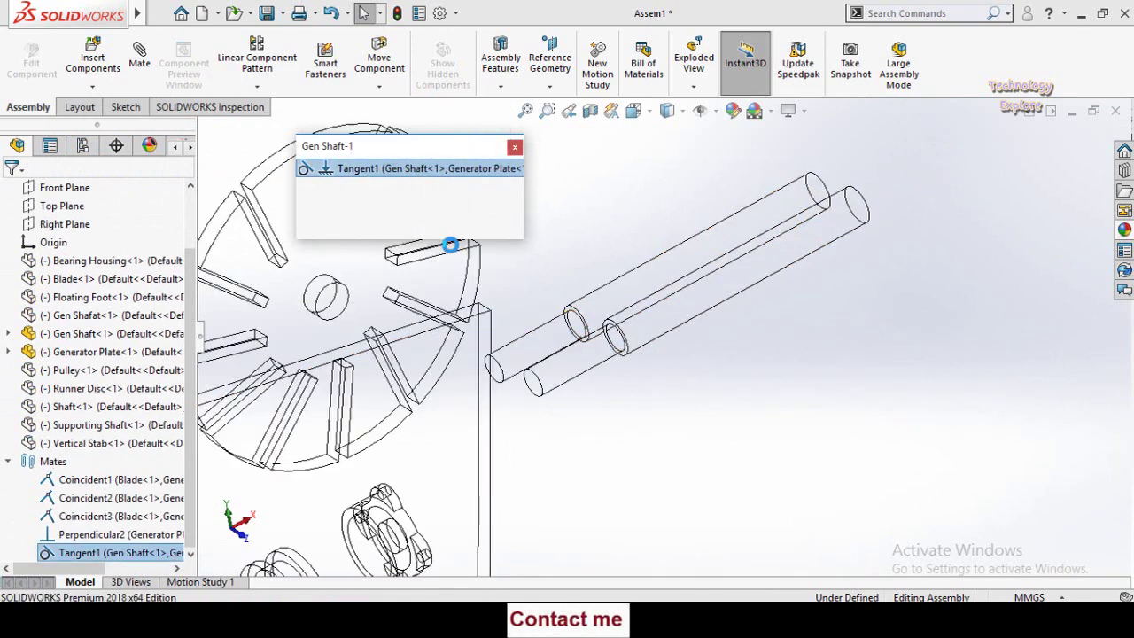
{"action": "left_click", "coordinate": [517, 147]}
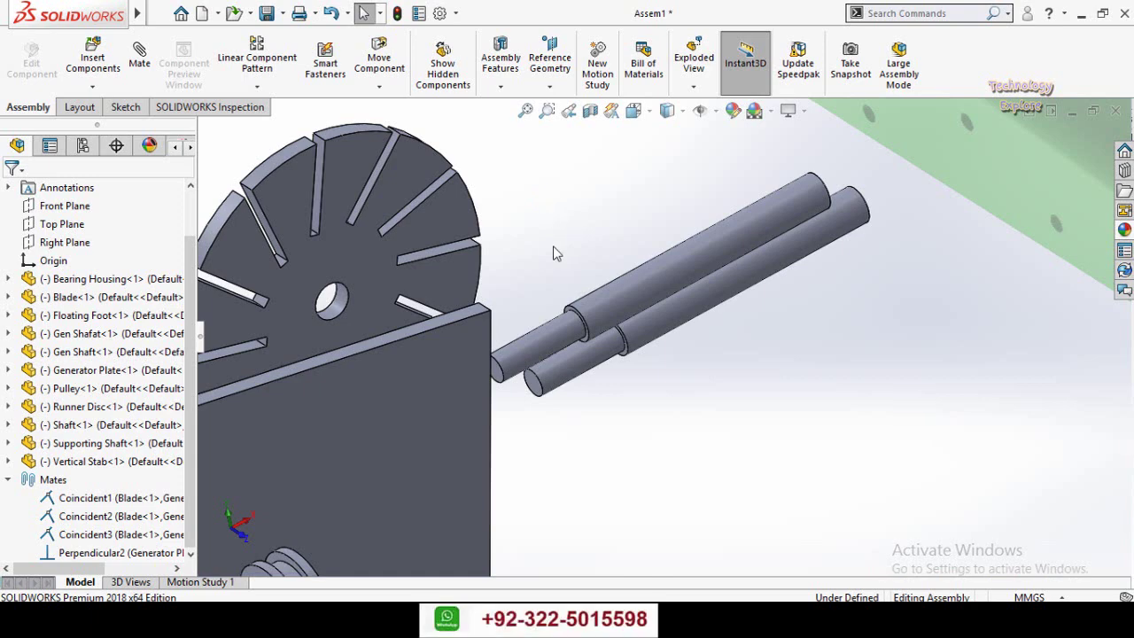
Start a concentric mate between the Gen Shaft's narrow cylindrical face and the Runner Disc's central hole
{"action": "scroll", "coordinate": [557, 253], "scroll_direction": "up", "scroll_amount": 5}
{"action": "mouse_move", "coordinate": [606, 349]}
{"action": "middle_mouse_down"}
{"action": "mouse_move", "coordinate": [612, 385]}
{"action": "mouse_move", "coordinate": [624, 338]}
{"action": "mouse_move", "coordinate": [612, 367]}
{"action": "middle_mouse_up"}
{"action": "scroll", "coordinate": [566, 338], "scroll_direction": "down", "scroll_amount": 2}
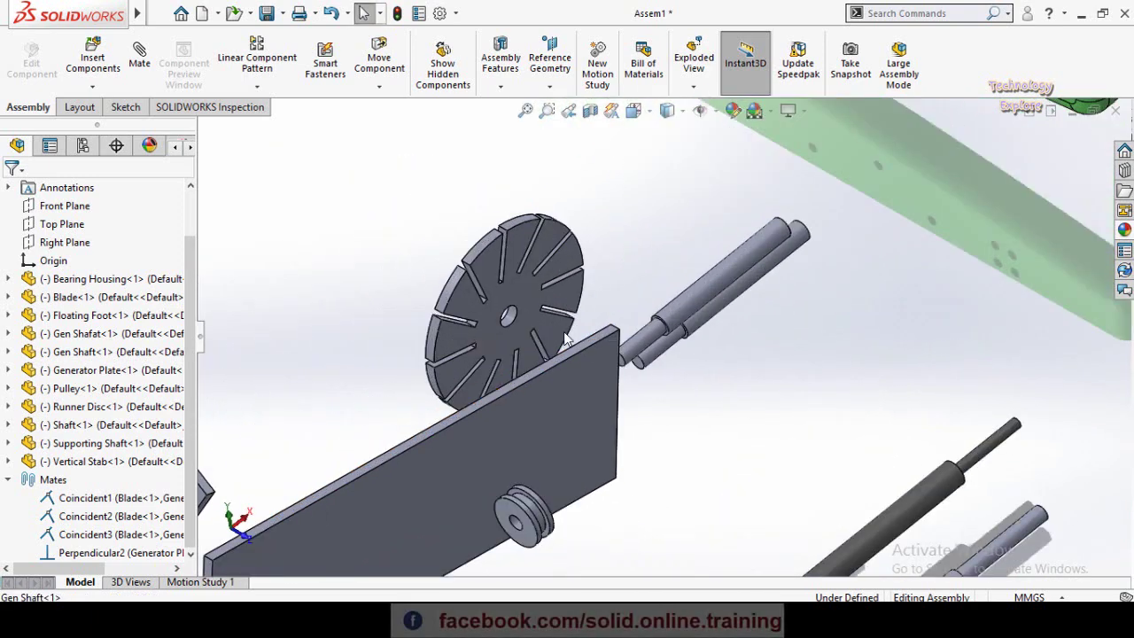
{"action": "scroll", "coordinate": [565, 339], "scroll_direction": "down", "scroll_amount": 2}
{"action": "scroll", "coordinate": [701, 352], "scroll_direction": "down", "scroll_amount": 2}
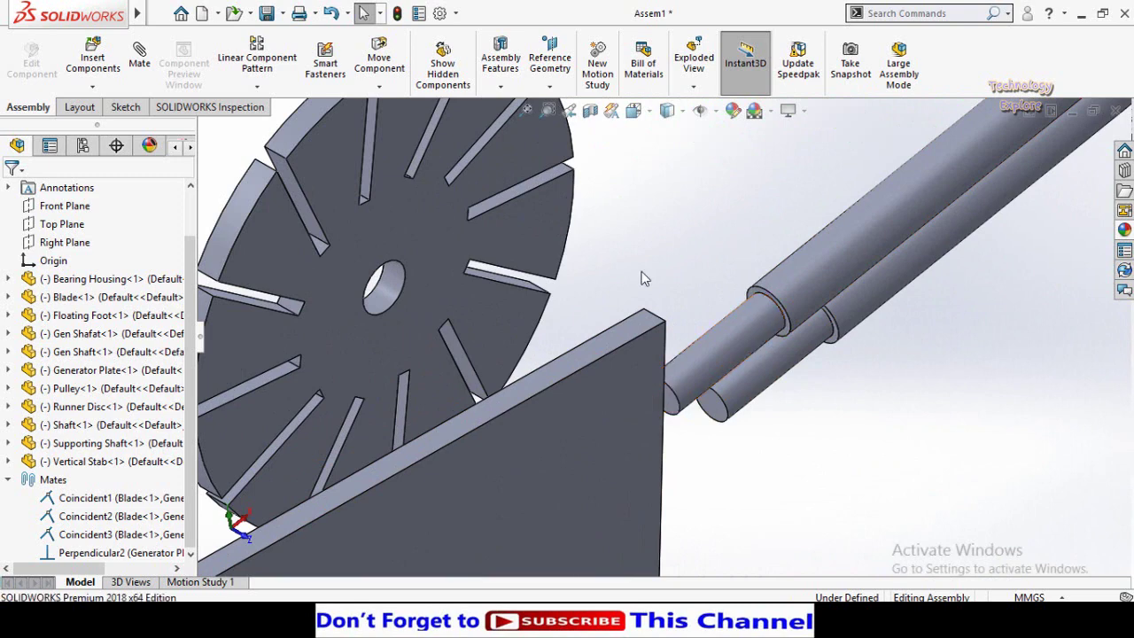
{"action": "scroll", "coordinate": [671, 264], "scroll_direction": "up", "scroll_amount": 2}
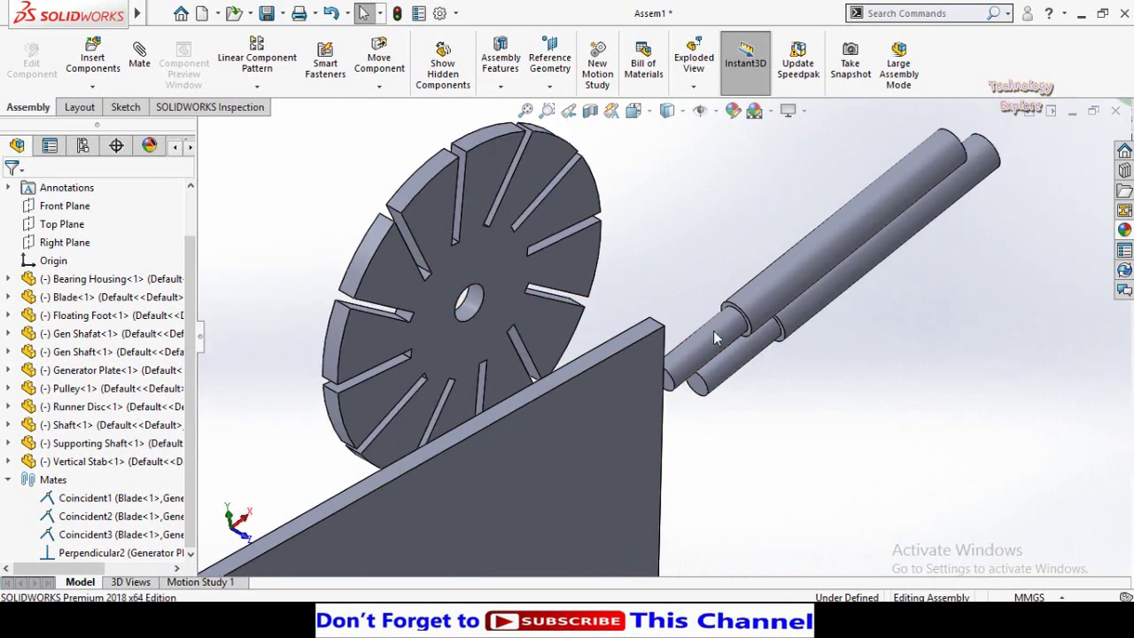
{"action": "left_click", "coordinate": [706, 344]}
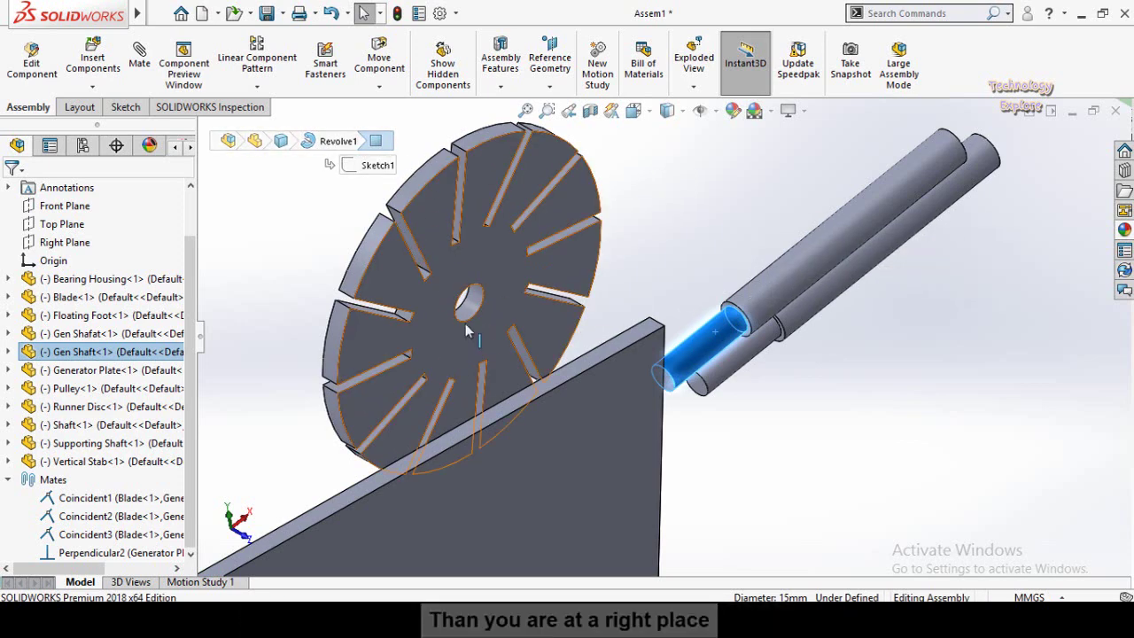
{"action": "left_click", "coordinate": [721, 263]}
{"action": "scroll", "coordinate": [680, 381], "scroll_direction": "down", "scroll_amount": 3}
{"action": "left_click", "coordinate": [700, 330]}
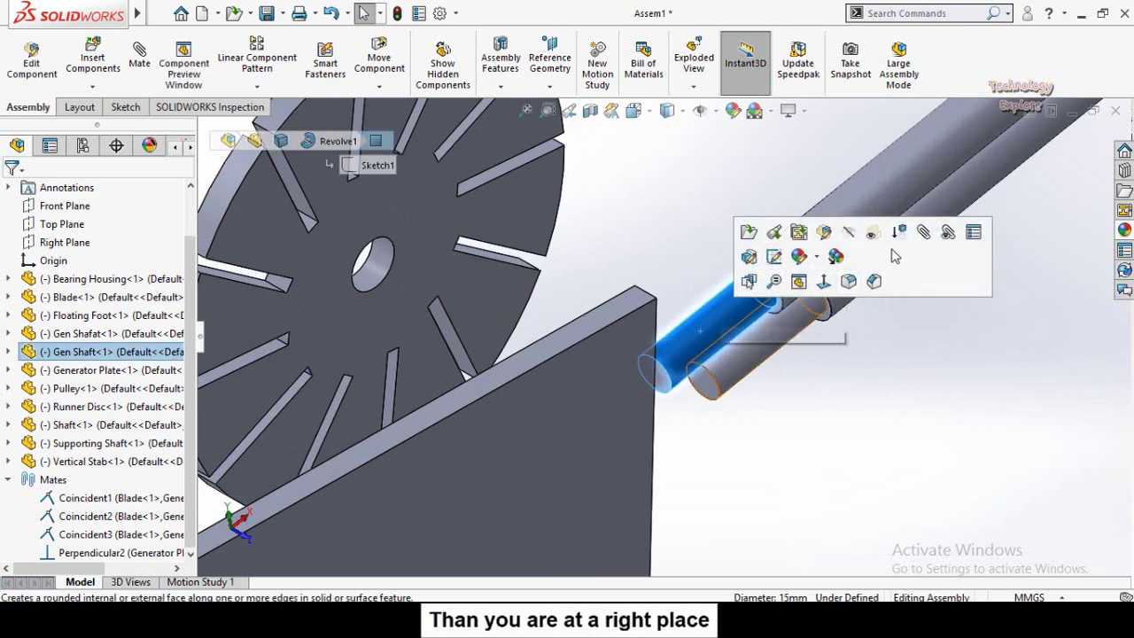
{"action": "left_click", "coordinate": [139, 55]}
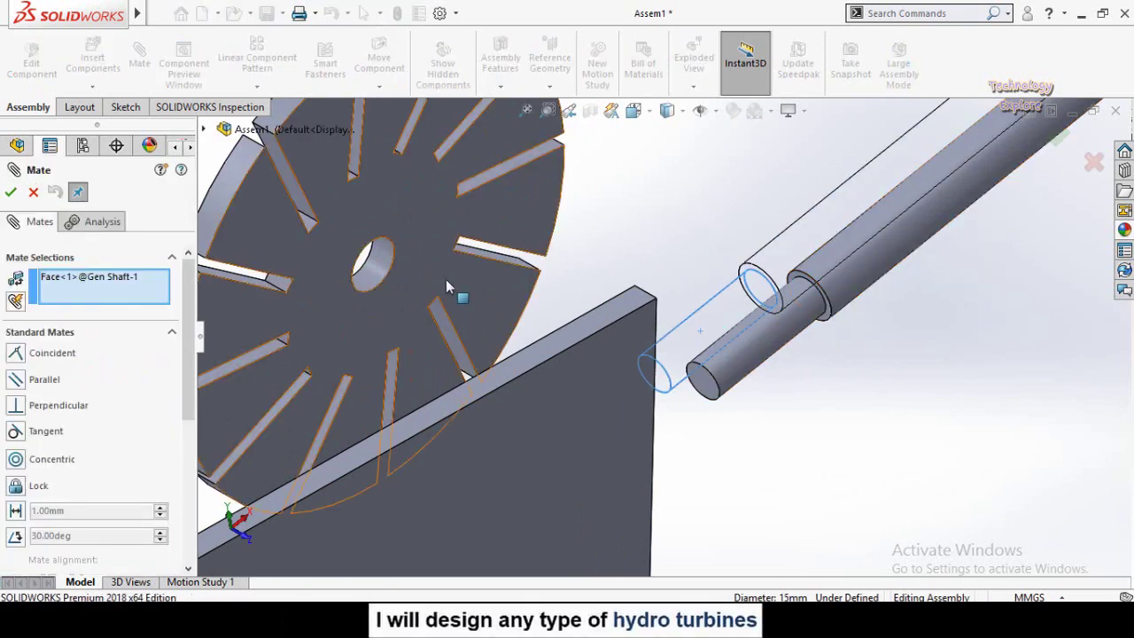
{"action": "left_click", "coordinate": [375, 273]}
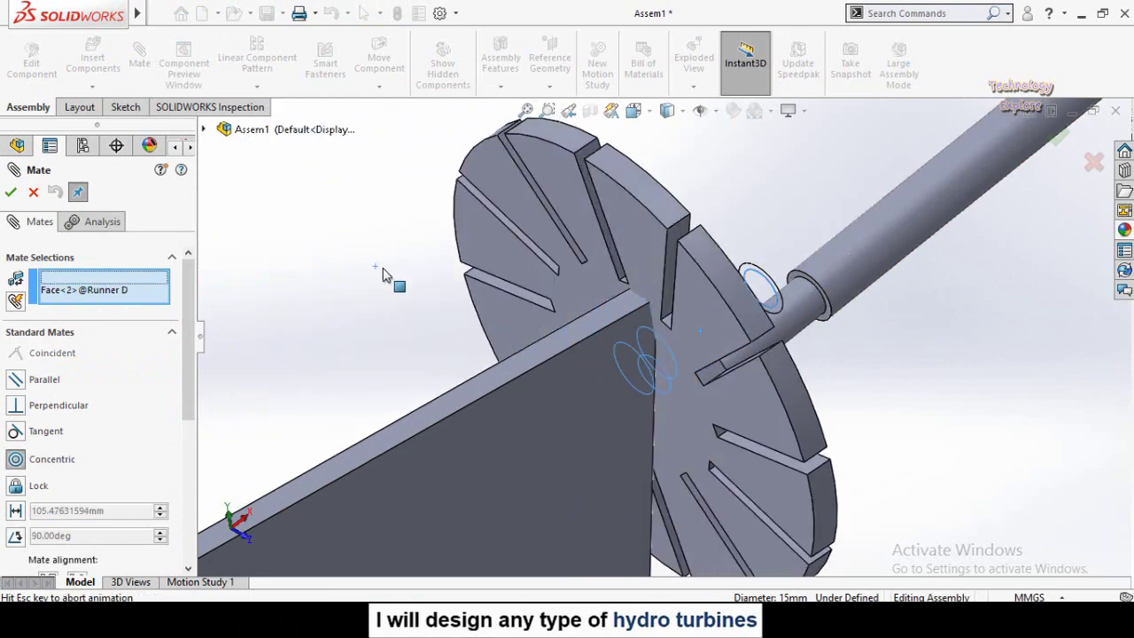
Try both alignment directions of the concentric mate between the Gen Shaft and the Runner Disc
{"action": "scroll", "coordinate": [470, 362], "scroll_direction": "up", "scroll_amount": 2}
{"action": "mouse_move", "coordinate": [469, 357]}
{"action": "middle_mouse_down"}
{"action": "mouse_move", "coordinate": [501, 315]}
{"action": "mouse_move", "coordinate": [469, 375]}
{"action": "middle_mouse_up"}
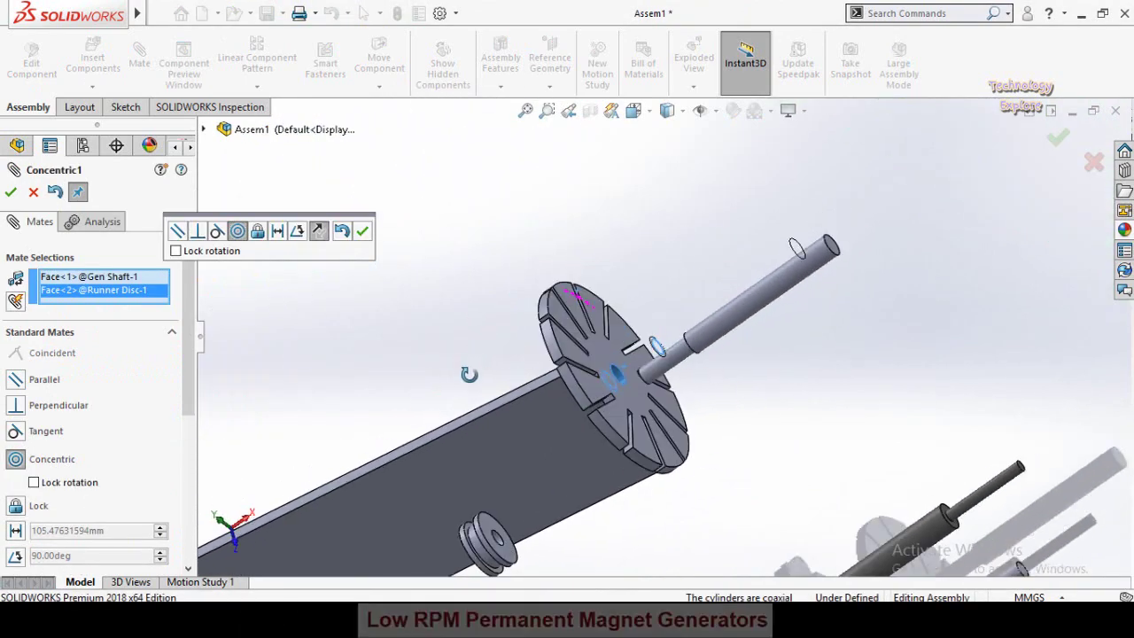
{"action": "scroll", "coordinate": [615, 385], "scroll_direction": "down", "scroll_amount": 3}
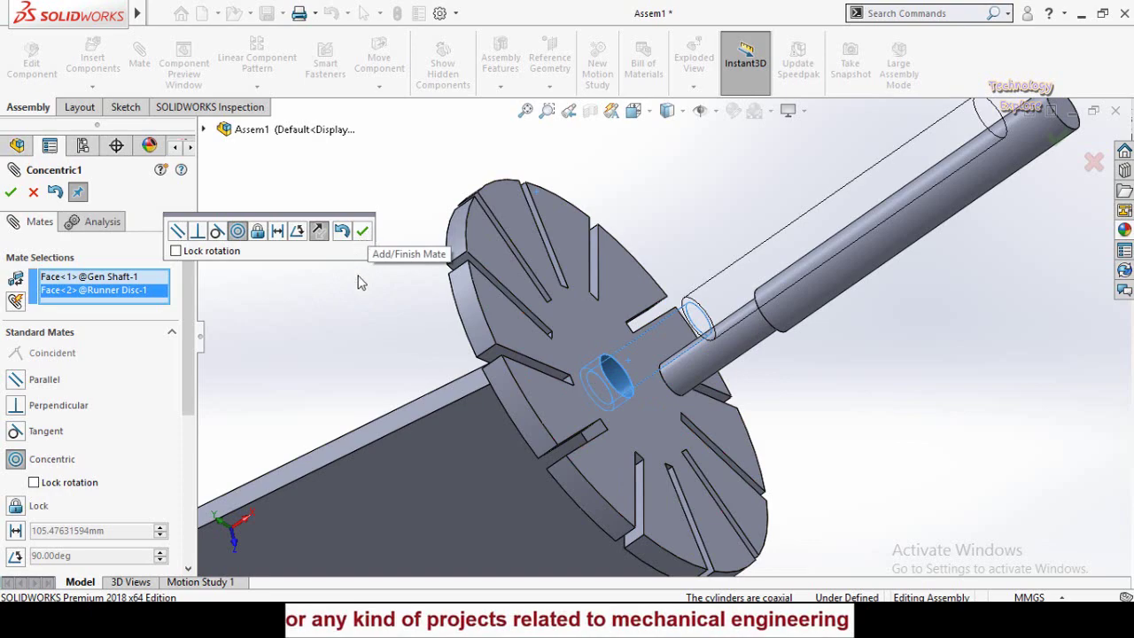
{"action": "mouse_move", "coordinate": [645, 383]}
{"action": "middle_mouse_down"}
{"action": "mouse_move", "coordinate": [651, 431]}
{"action": "mouse_move", "coordinate": [679, 355]}
{"action": "mouse_move", "coordinate": [639, 387]}
{"action": "middle_mouse_up"}
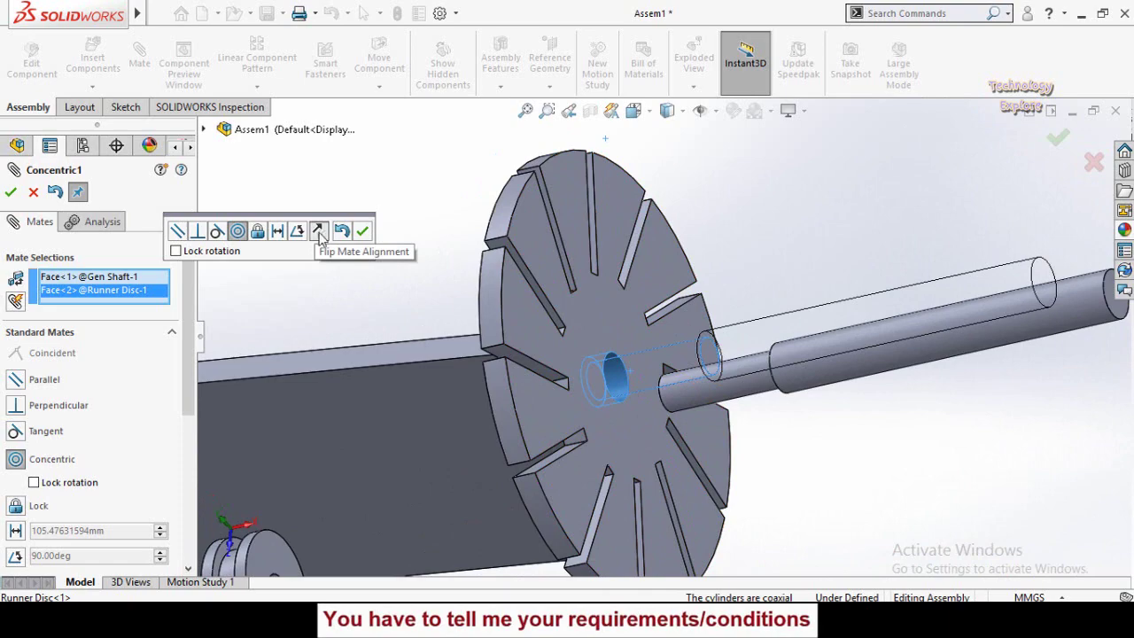
{"action": "left_click", "coordinate": [319, 233]}
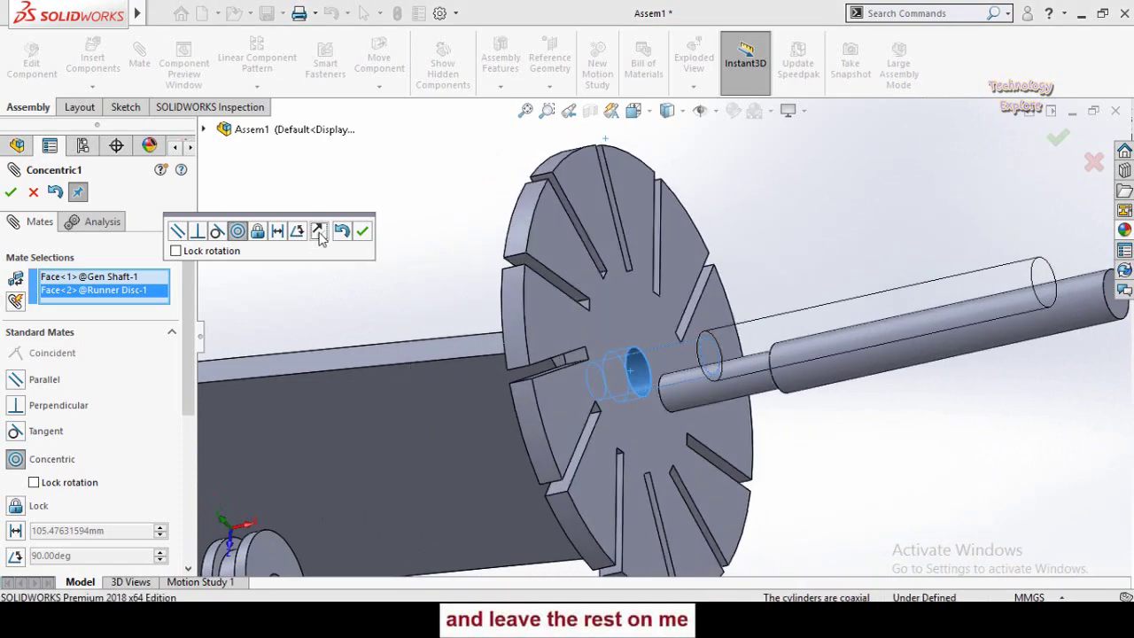
{"action": "left_click", "coordinate": [319, 233]}
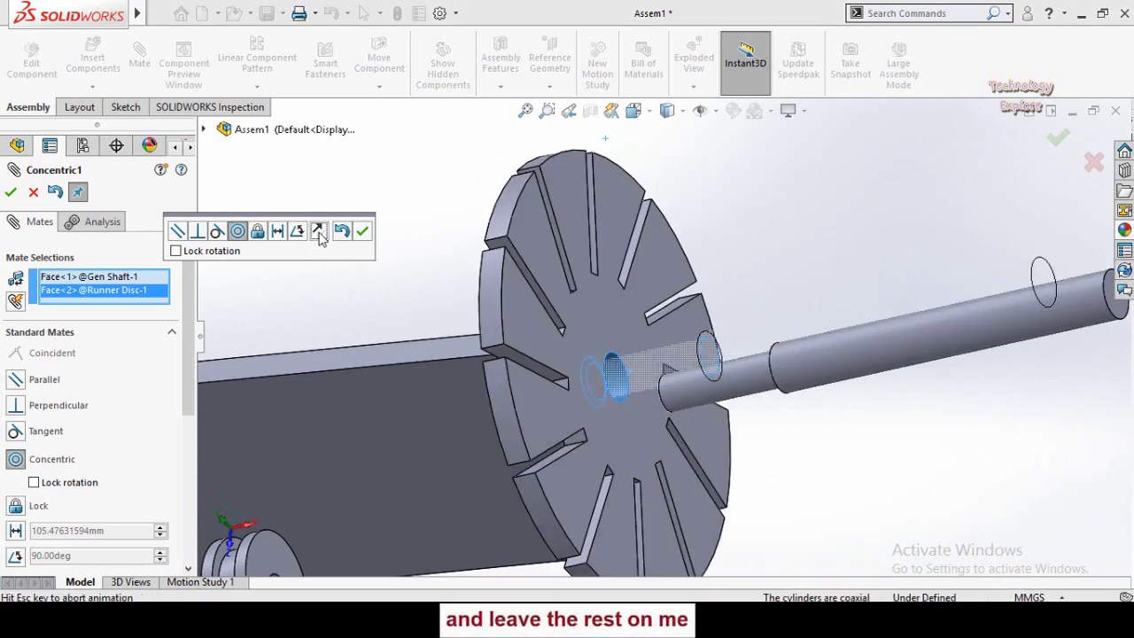
{"action": "left_click", "coordinate": [319, 233]}
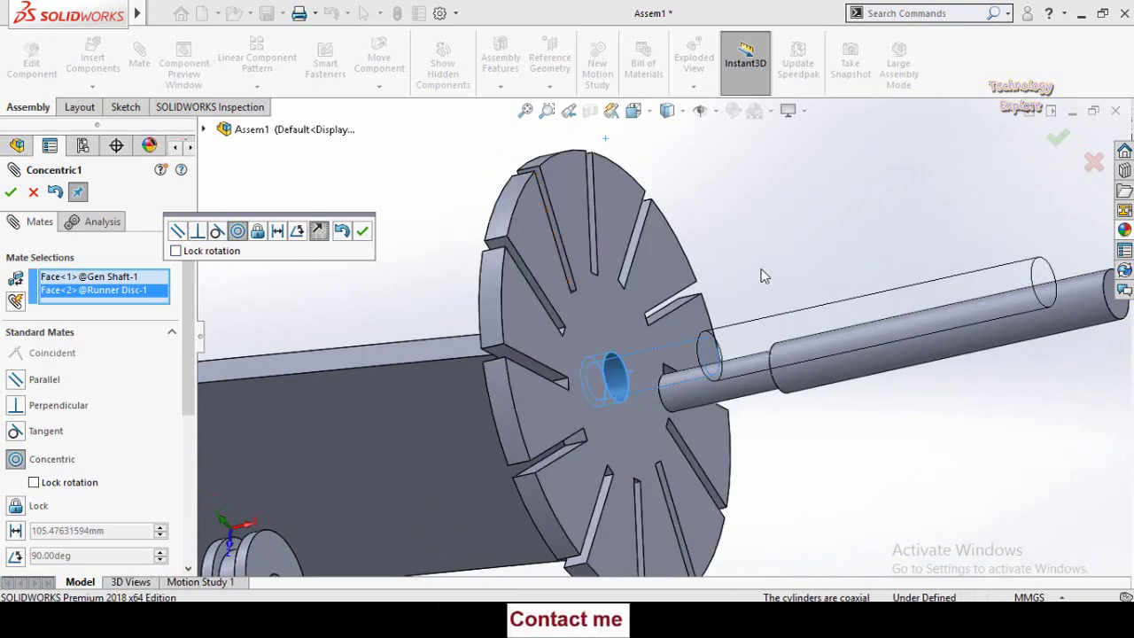
Lock rotation in the concentric mate between the Gen Shaft and the Runner Disc, and finish the mate
{"action": "scroll", "coordinate": [764, 277], "scroll_direction": "up", "scroll_amount": 5}
{"action": "scroll", "coordinate": [658, 365], "scroll_direction": "down", "scroll_amount": 4}
{"action": "middle_click_drag", "start_coordinate": [651, 360], "coordinate": [673, 357]}
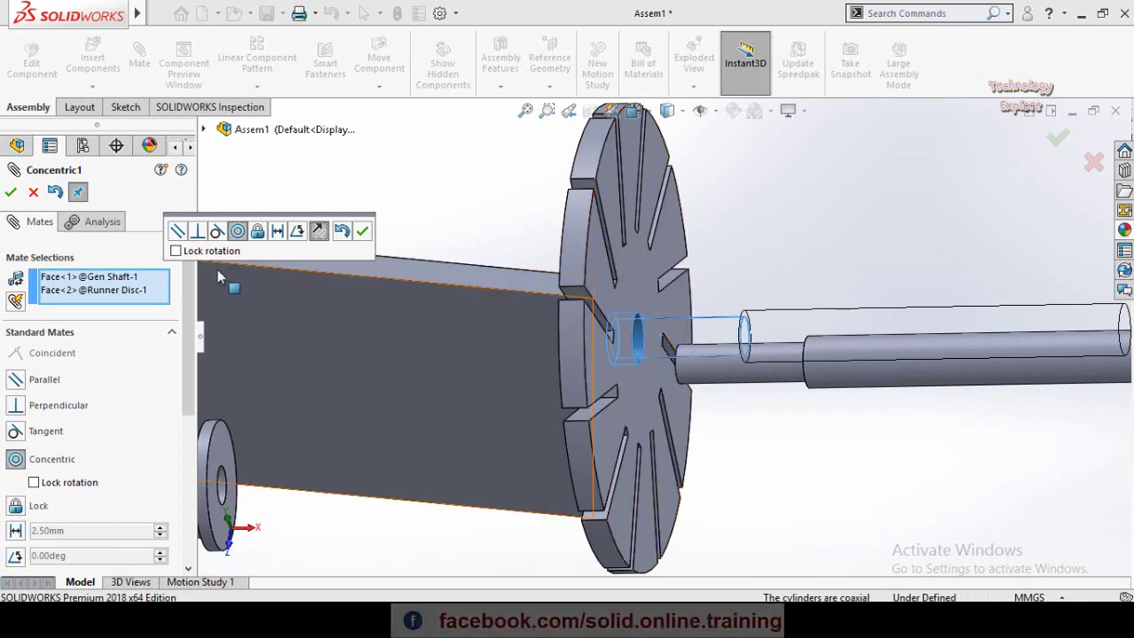
{"action": "left_click", "coordinate": [175, 251]}
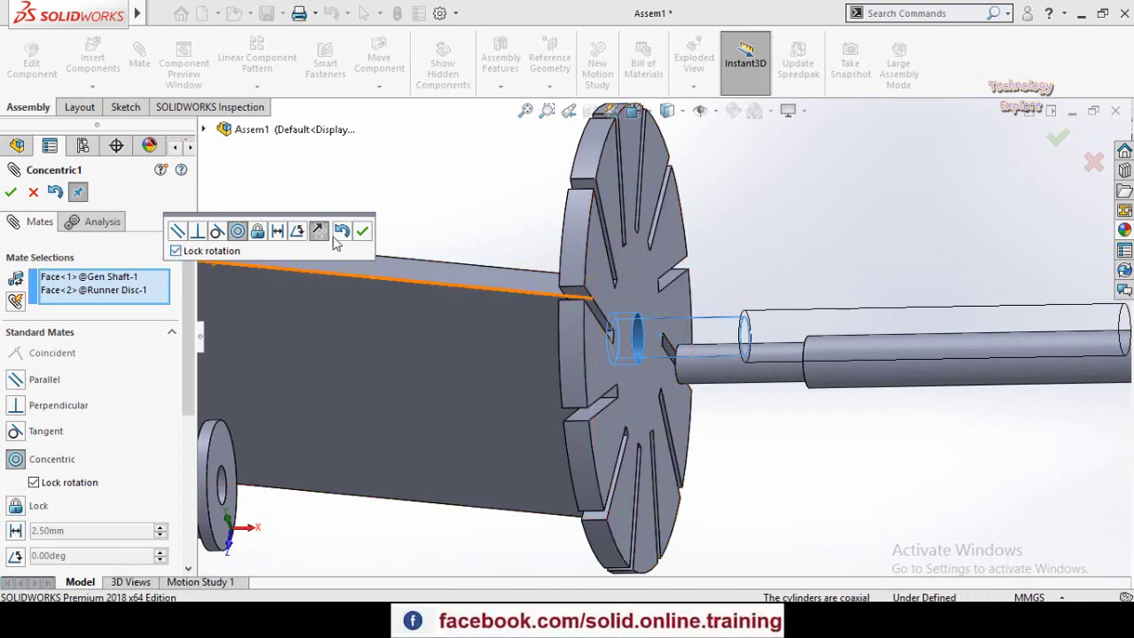
{"action": "left_click", "coordinate": [363, 232]}
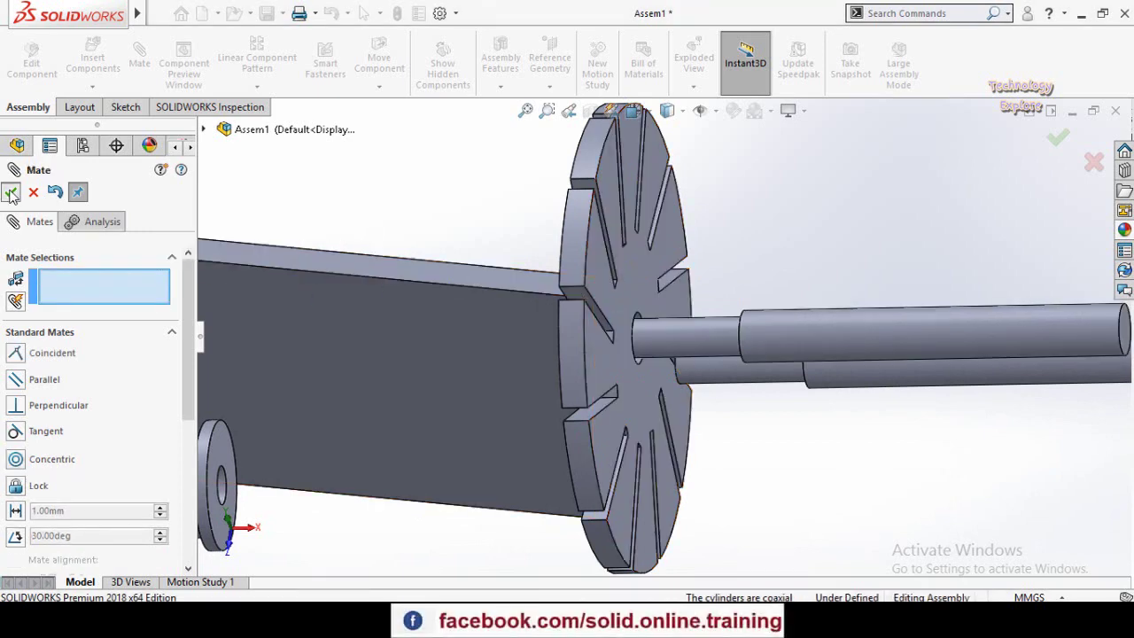
{"action": "double_click", "coordinate": [11, 193]}
Move the mated Gen Shaft and Runner Disc away from the nearby Gen Shafat
{"action": "scroll", "coordinate": [683, 319], "scroll_direction": "up", "scroll_amount": 5}
{"action": "mouse_move", "coordinate": [828, 347]}
{"action": "middle_mouse_down"}
{"action": "mouse_move", "coordinate": [791, 362]}
{"action": "mouse_move", "coordinate": [724, 332]}
{"action": "middle_mouse_up"}
{"action": "scroll", "coordinate": [733, 325], "scroll_direction": "down", "scroll_amount": 3}
{"action": "left_click_drag", "start_coordinate": [732, 325], "coordinate": [749, 190]}
{"action": "left_click", "coordinate": [722, 287]}
{"action": "scroll", "coordinate": [721, 286], "scroll_direction": "up", "scroll_amount": 3}
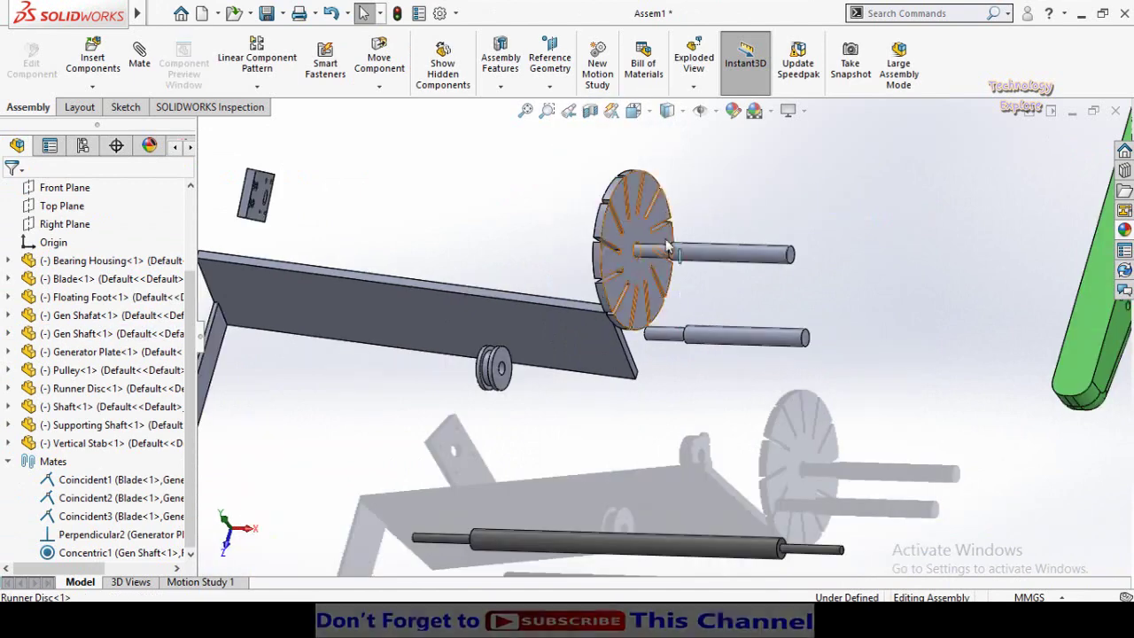
Move the Pulley beside the free end of the Gen Shaft and fix it in place
{"action": "scroll", "coordinate": [669, 251], "scroll_direction": "down", "scroll_amount": 2}
{"action": "left_click_drag", "start_coordinate": [411, 434], "coordinate": [865, 229]}
{"action": "scroll", "coordinate": [787, 223], "scroll_direction": "down", "scroll_amount": 2}
{"action": "right_click", "coordinate": [881, 238]}
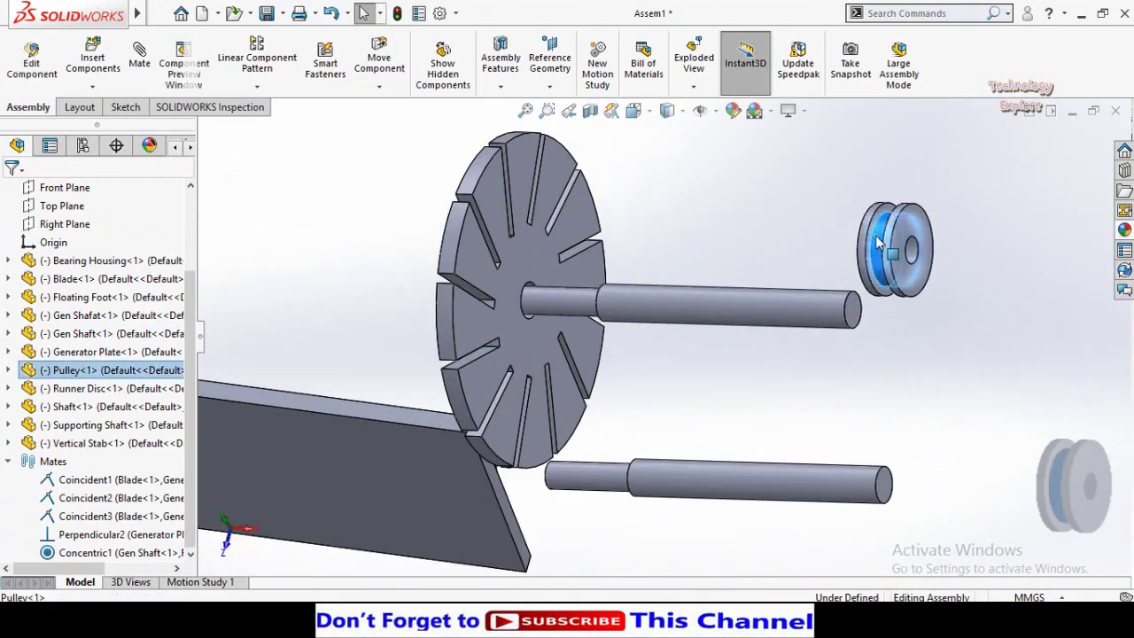
{"action": "left_click", "coordinate": [913, 266]}
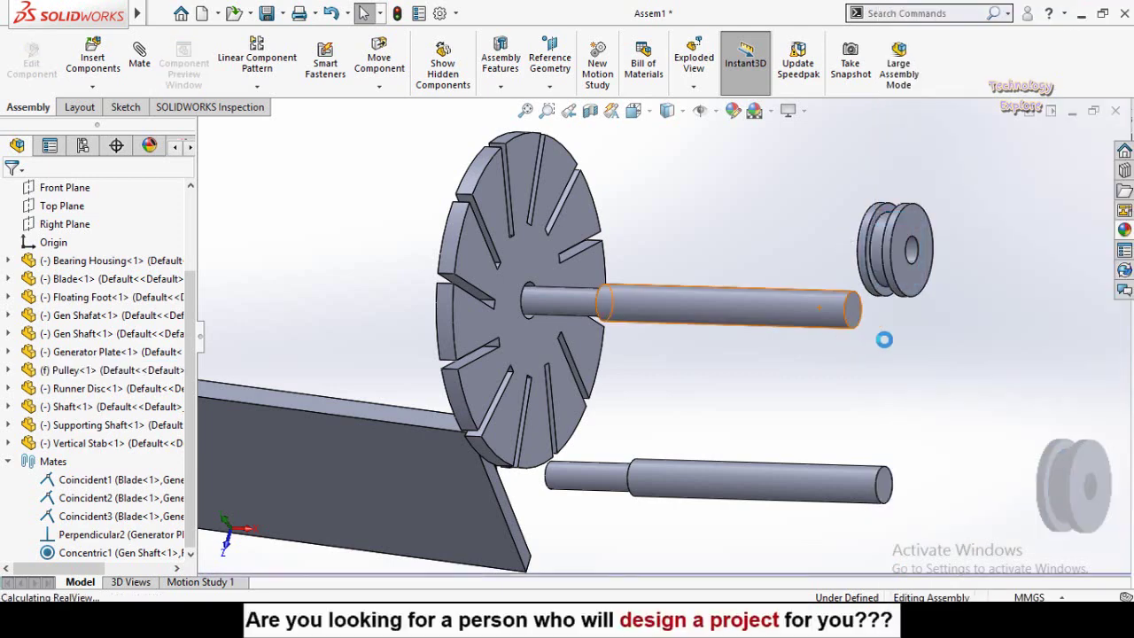
Add a concentric mate between the Gen Shaft's thick cylindrical face and the Pulley's outer rim face
{"action": "left_click", "coordinate": [817, 303]}
{"action": "left_click", "coordinate": [1012, 209]}
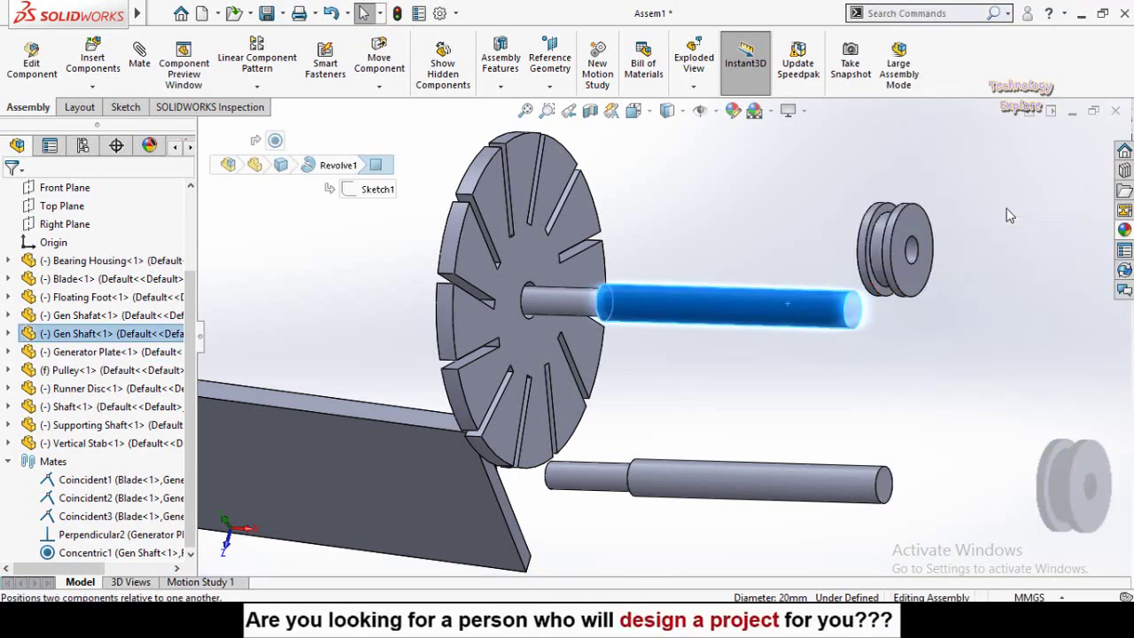
{"action": "scroll", "coordinate": [847, 252], "scroll_direction": "down", "scroll_amount": 3}
{"action": "left_click", "coordinate": [854, 246]}
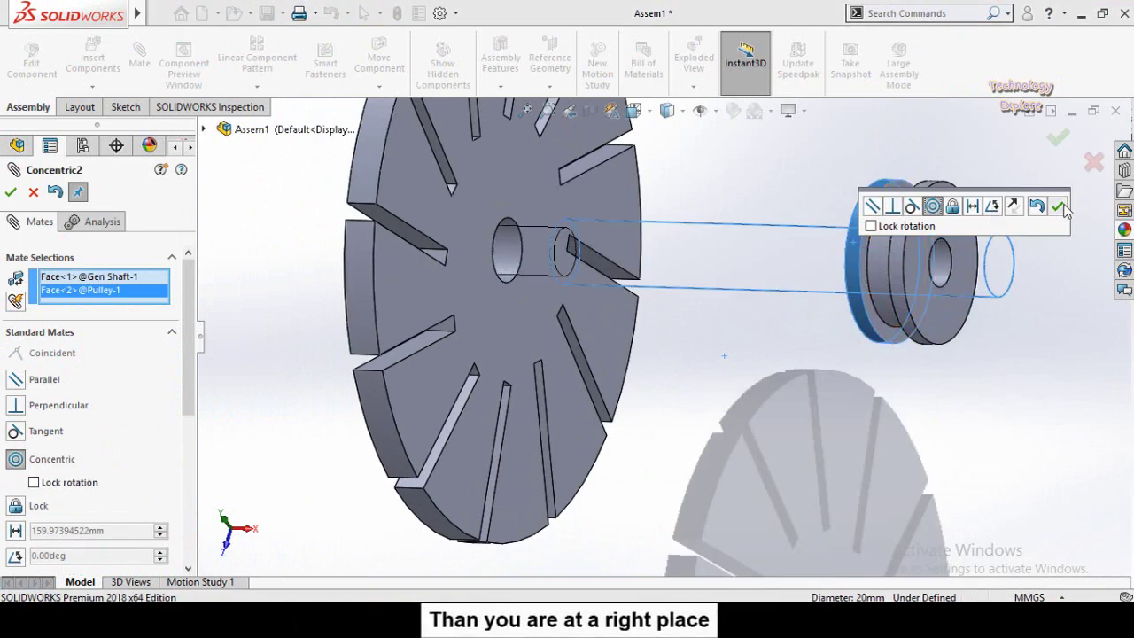
{"action": "left_click", "coordinate": [1059, 207]}
{"action": "left_click", "coordinate": [10, 192]}
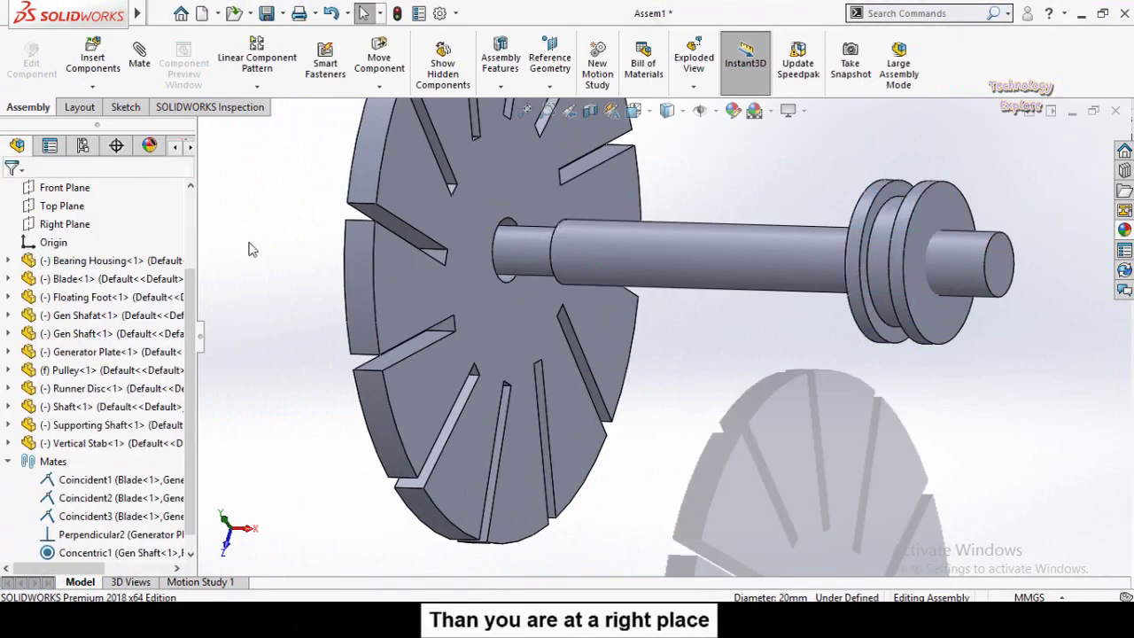
{"action": "scroll", "coordinate": [716, 259], "scroll_direction": "up", "scroll_amount": 3}
{"action": "mouse_move", "coordinate": [697, 296]}
{"action": "left_mouse_down"}
{"action": "mouse_move", "coordinate": [696, 268]}
{"action": "mouse_move", "coordinate": [690, 298]}
{"action": "left_mouse_up"}
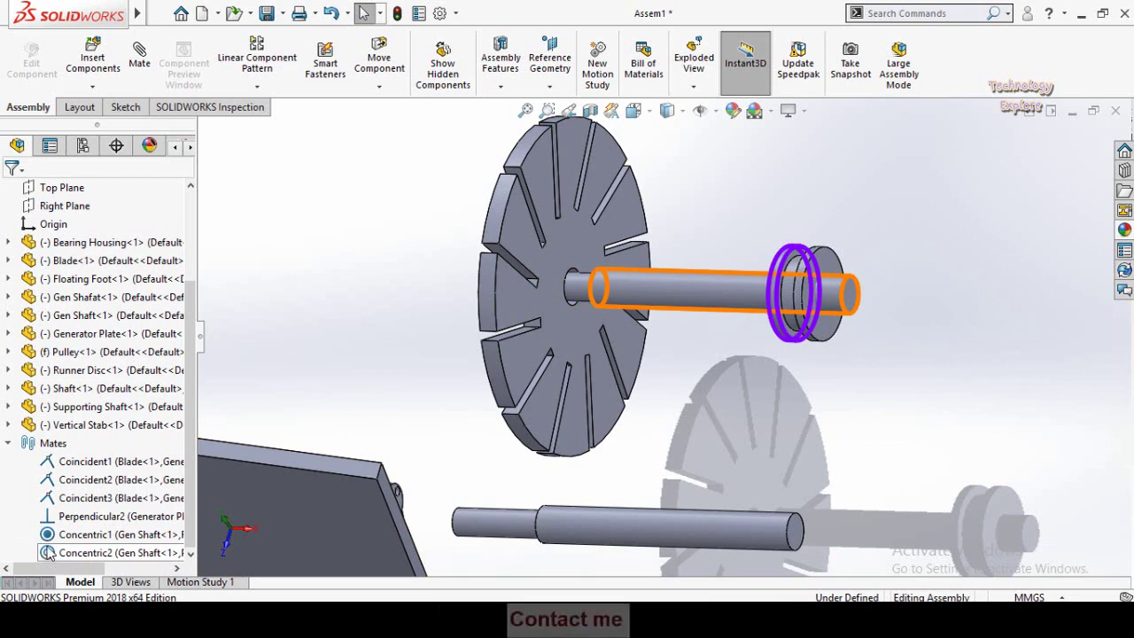
Edit the concentric mate between the Gen Shaft and the Runner Disc to turn off its rotation lock
{"action": "left_click", "coordinate": [54, 538]}
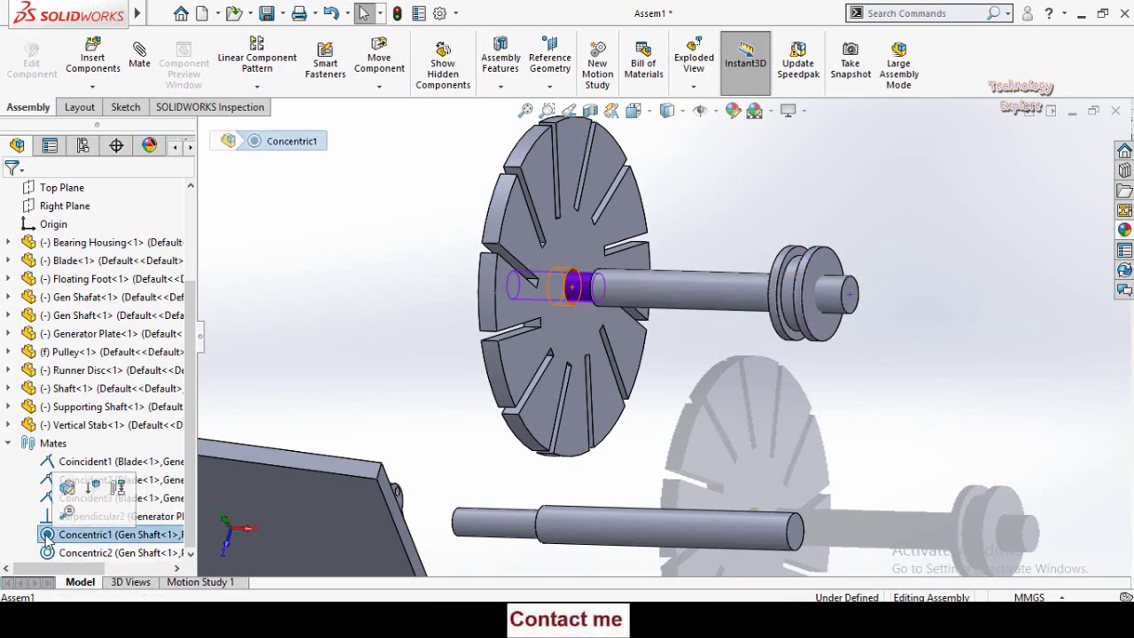
{"action": "left_click", "coordinate": [68, 490]}
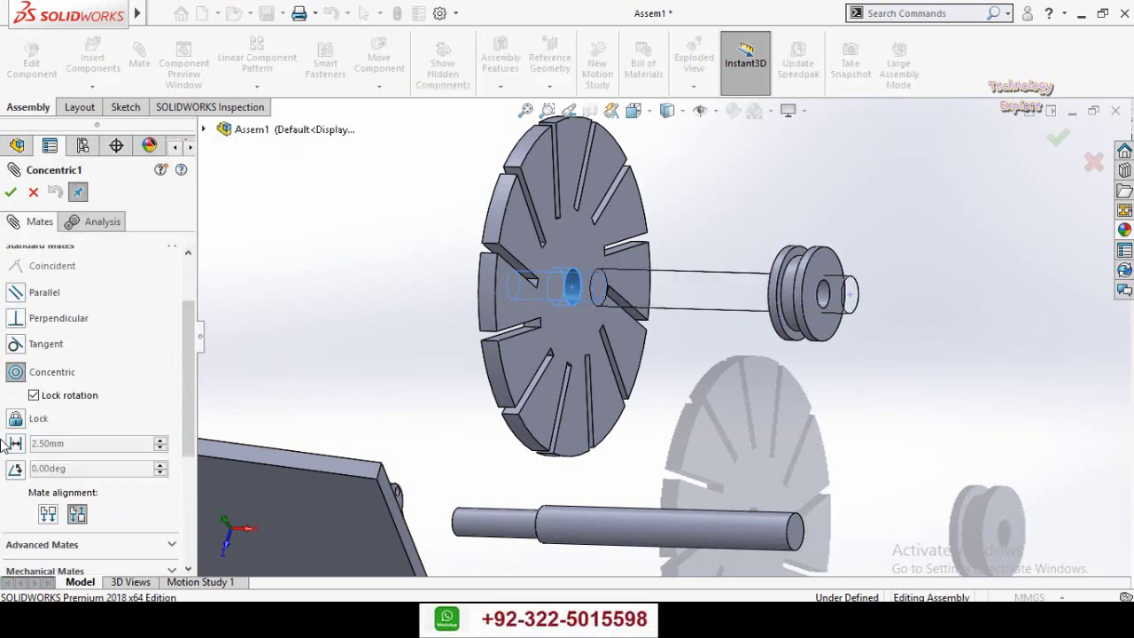
{"action": "left_click", "coordinate": [40, 397]}
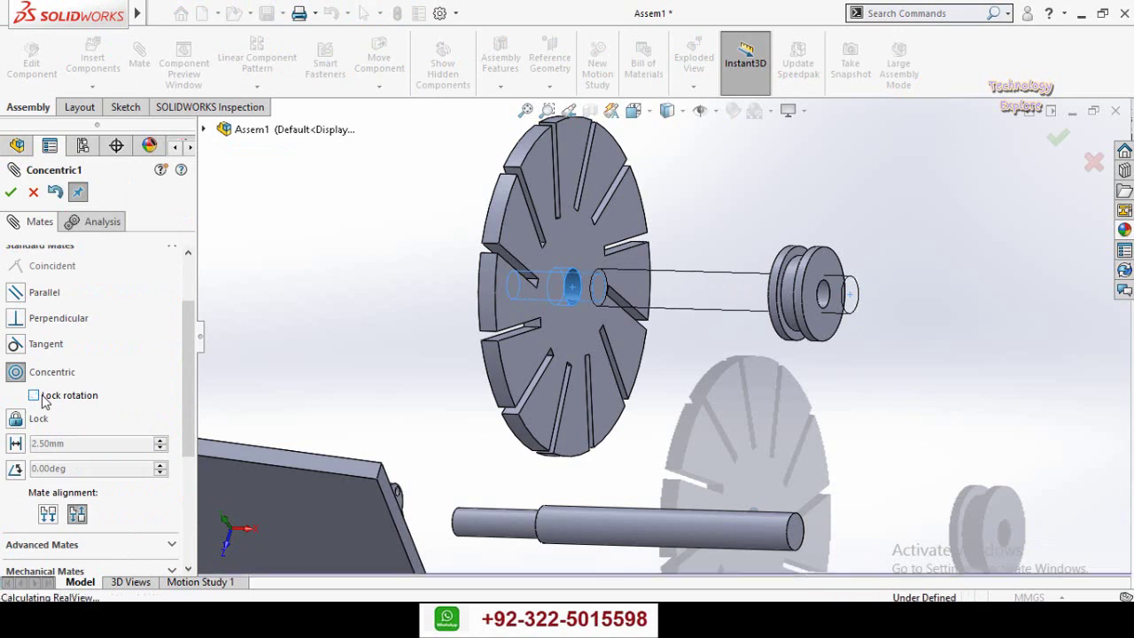
{"action": "left_click", "coordinate": [11, 193]}
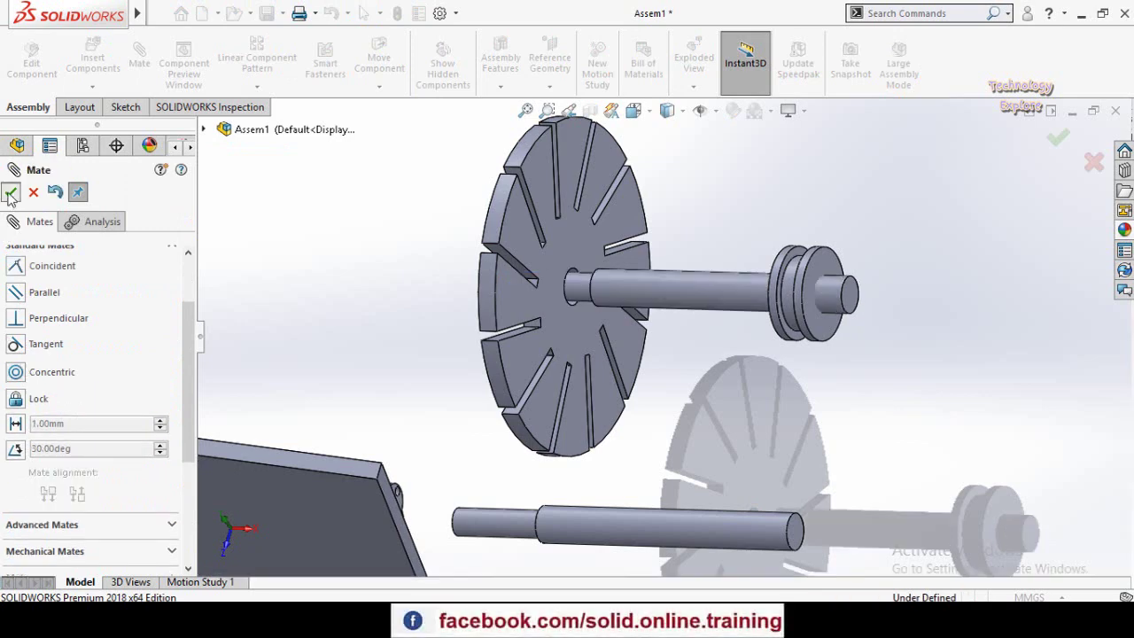
{"action": "left_click", "coordinate": [11, 194]}
Test the Gen Shaft's freedom of movement by nudging it along its axis through the Runner Disc and Pulley
{"action": "left_click_drag", "start_coordinate": [711, 278], "coordinate": [717, 313]}
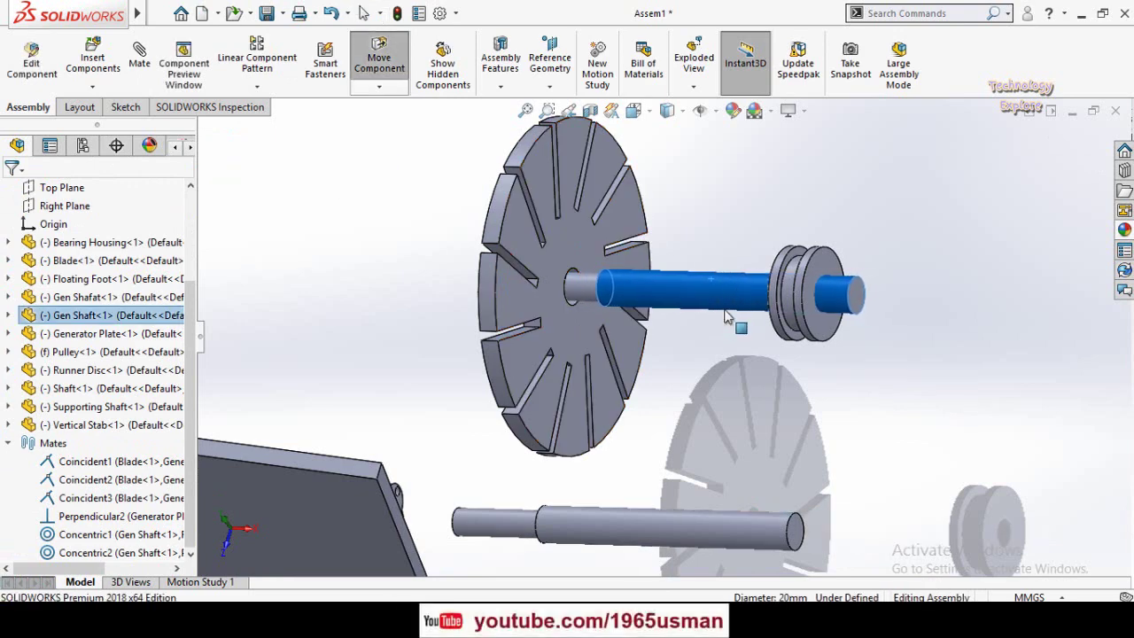
{"action": "left_click_drag", "start_coordinate": [726, 262], "coordinate": [730, 313]}
{"action": "left_click", "coordinate": [720, 330]}
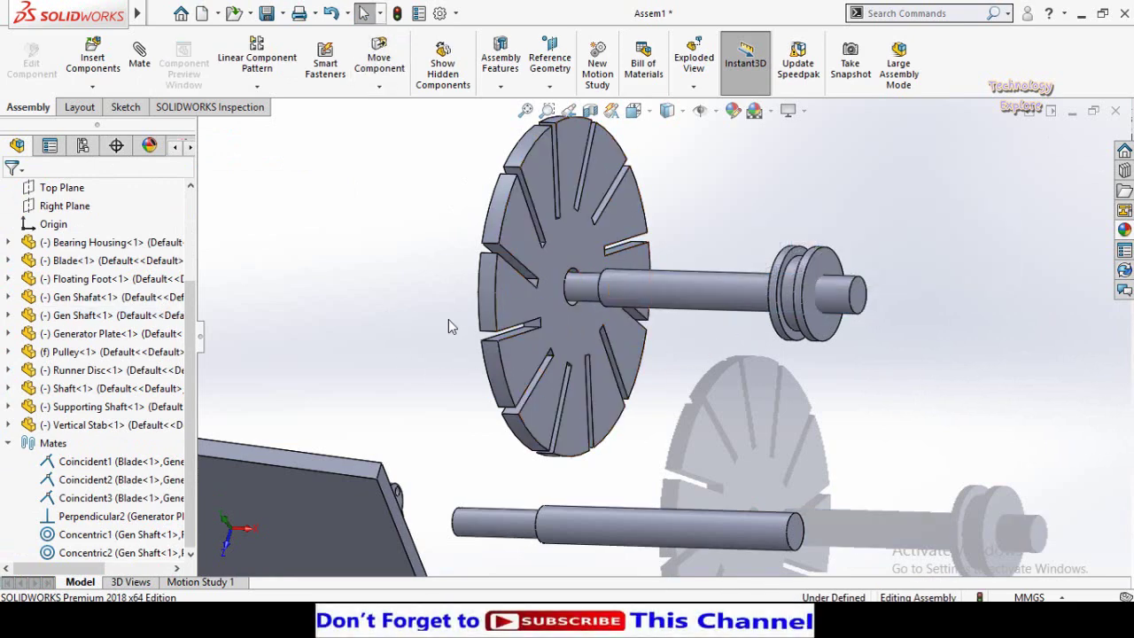
{"action": "scroll", "coordinate": [476, 321], "scroll_direction": "up", "scroll_amount": 5}
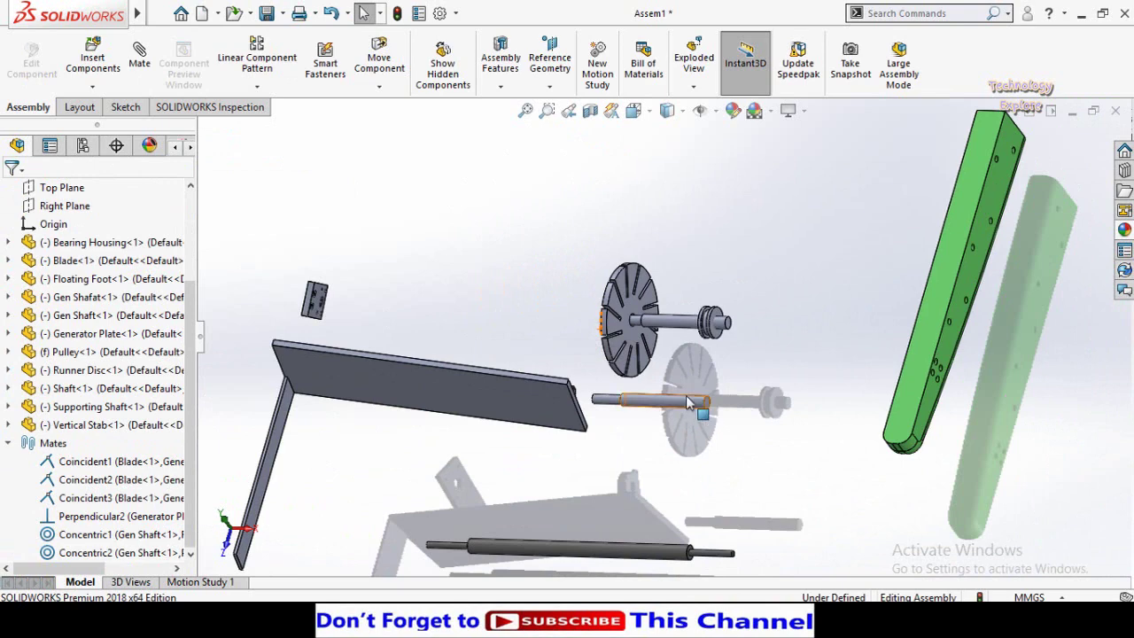
{"action": "scroll", "coordinate": [689, 401], "scroll_direction": "down", "scroll_amount": 1}
{"action": "scroll", "coordinate": [635, 273], "scroll_direction": "up", "scroll_amount": 1}
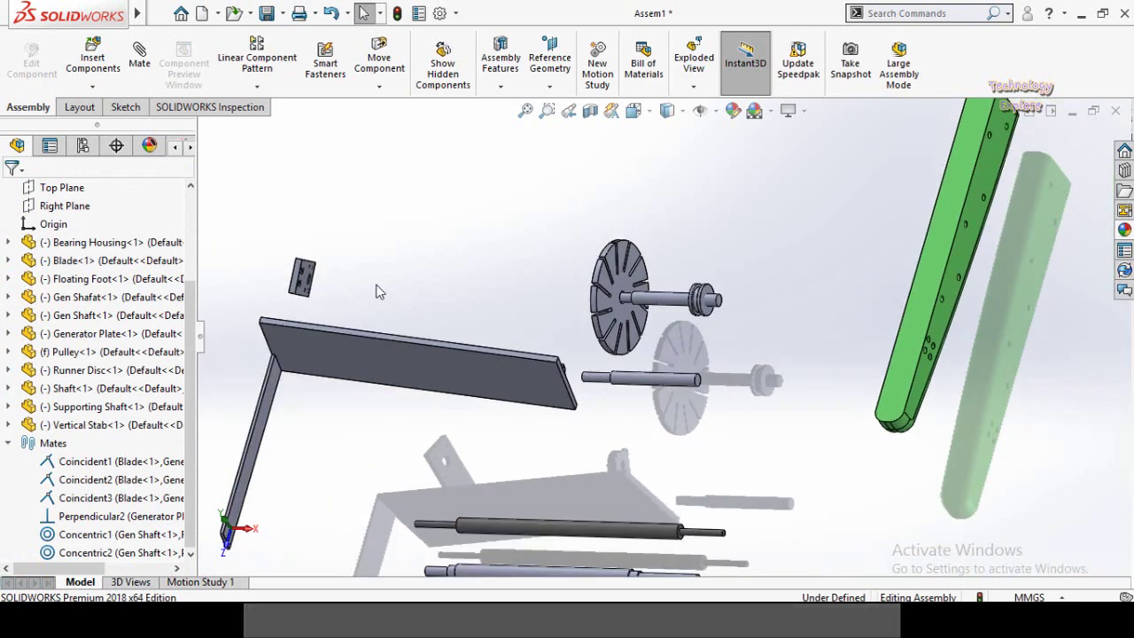
{"action": "left_click", "coordinate": [129, 59]}
{"action": "scroll", "coordinate": [3, 412], "scroll_direction": "down", "scroll_amount": 3}
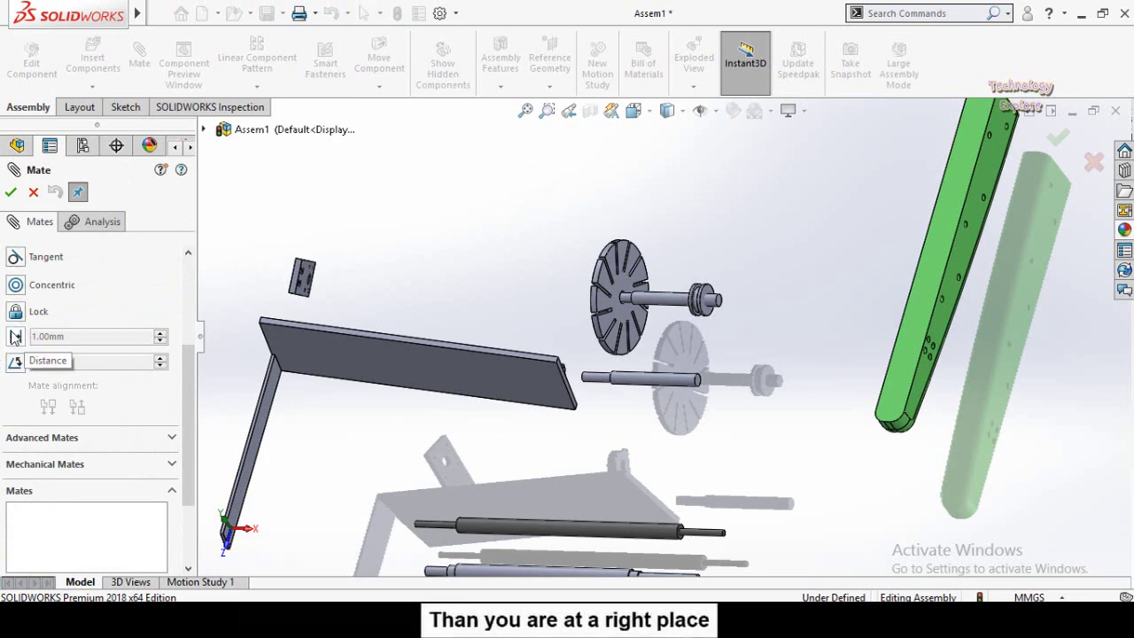
{"action": "left_click", "coordinate": [33, 192]}
Examine how the Gen Shaft's narrow end sits in the Runner Disc's central hole
{"action": "scroll", "coordinate": [583, 285], "scroll_direction": "up", "scroll_amount": 3}
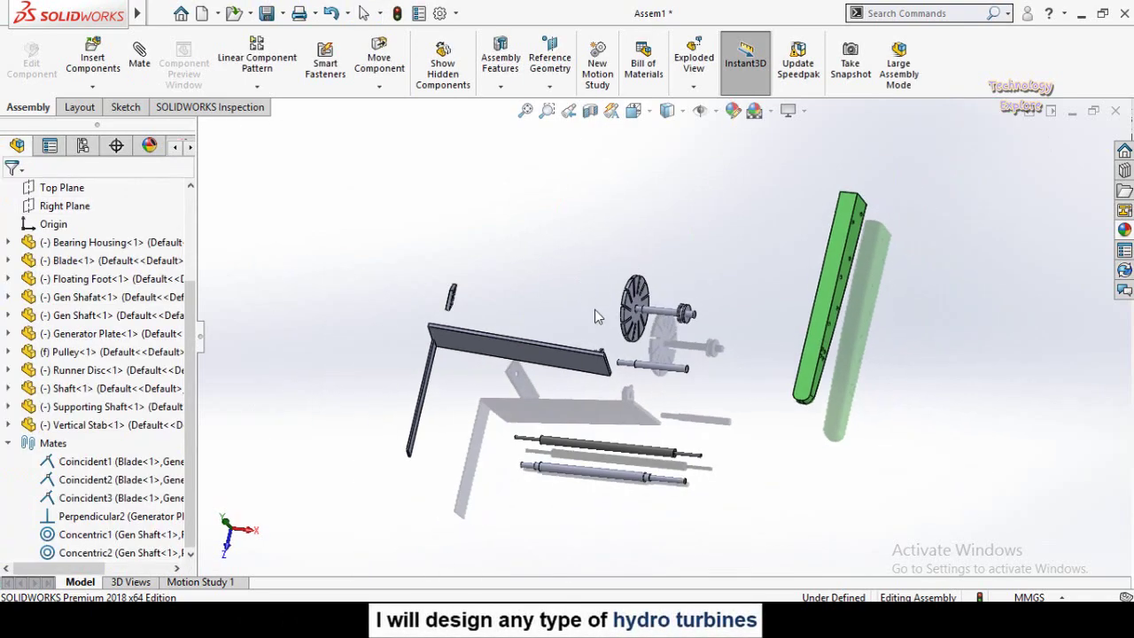
{"action": "scroll", "coordinate": [595, 311], "scroll_direction": "down", "scroll_amount": 5}
{"action": "middle_click_drag", "start_coordinate": [596, 310], "coordinate": [682, 331]}
{"action": "scroll", "coordinate": [661, 322], "scroll_direction": "down", "scroll_amount": 6}
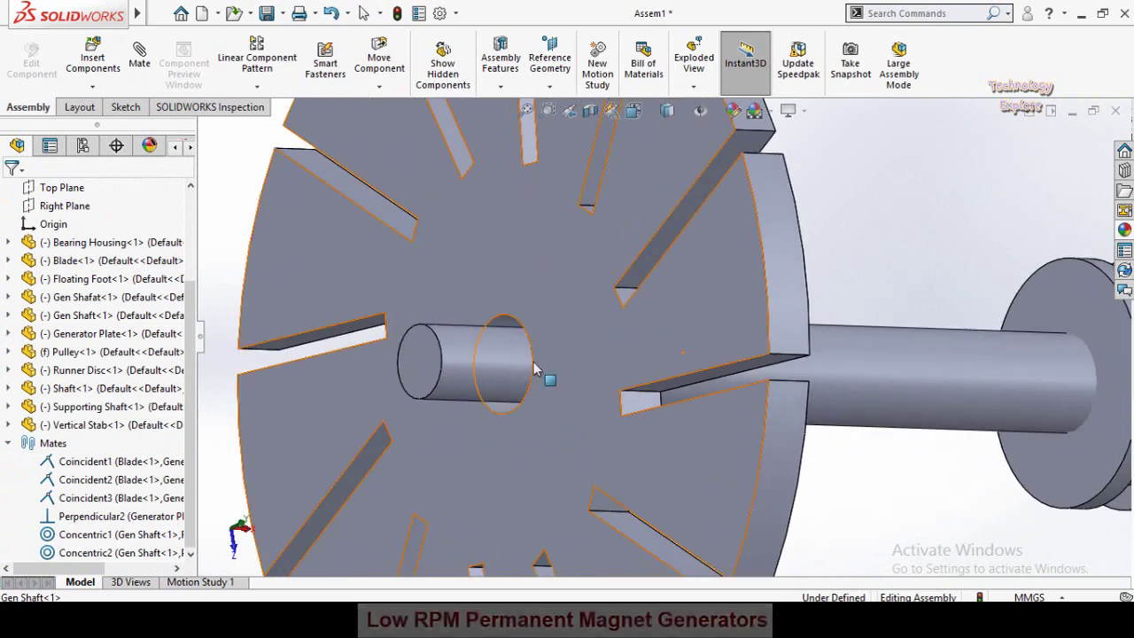
{"action": "scroll", "coordinate": [435, 348], "scroll_direction": "up", "scroll_amount": 5}
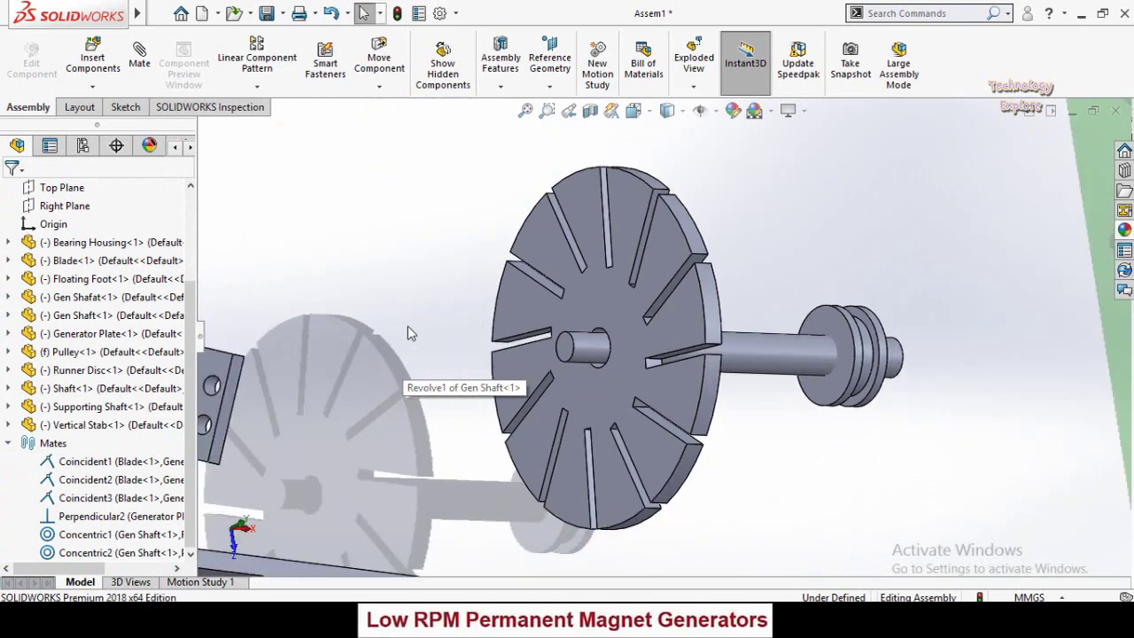
{"action": "middle_click_drag", "start_coordinate": [446, 335], "coordinate": [390, 355]}
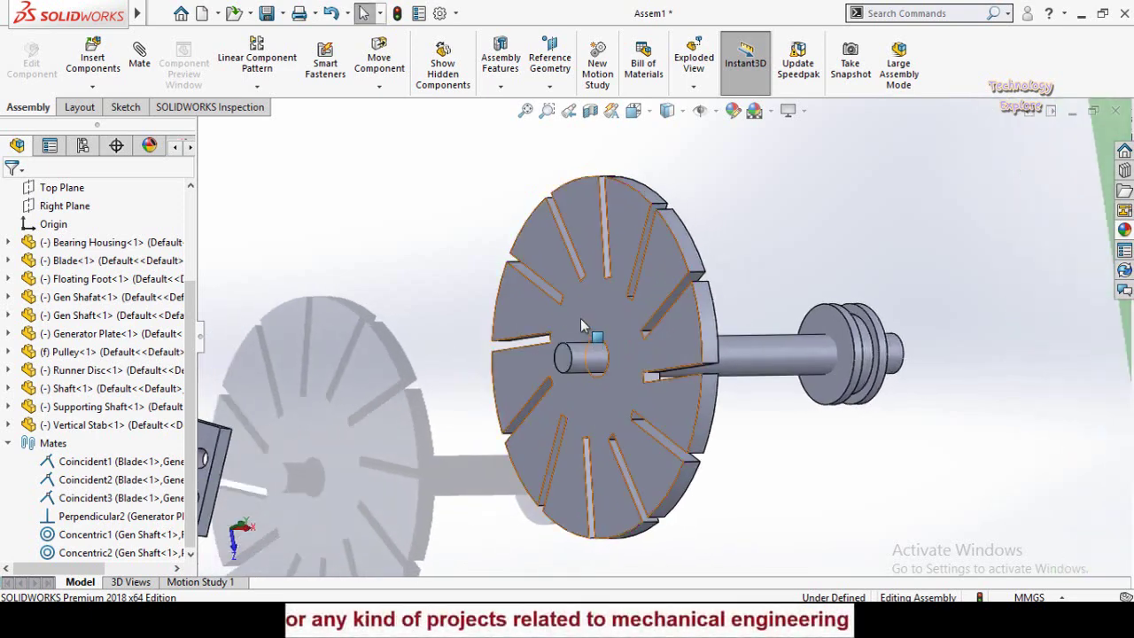
{"action": "scroll", "coordinate": [605, 352], "scroll_direction": "down", "scroll_amount": 2}
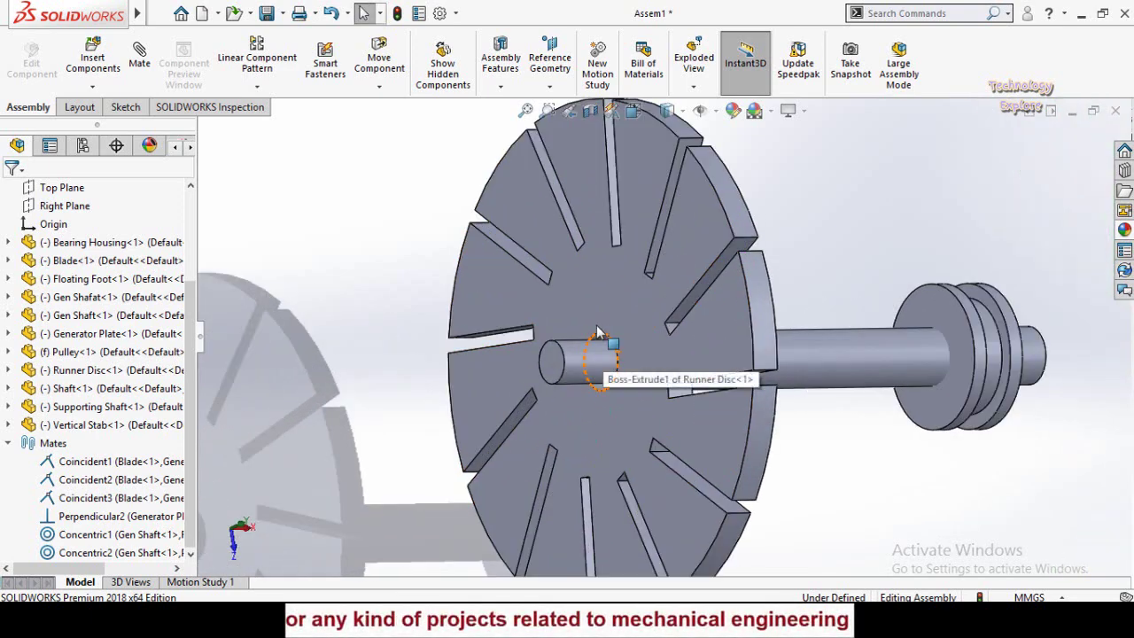
{"action": "left_click", "coordinate": [552, 361]}
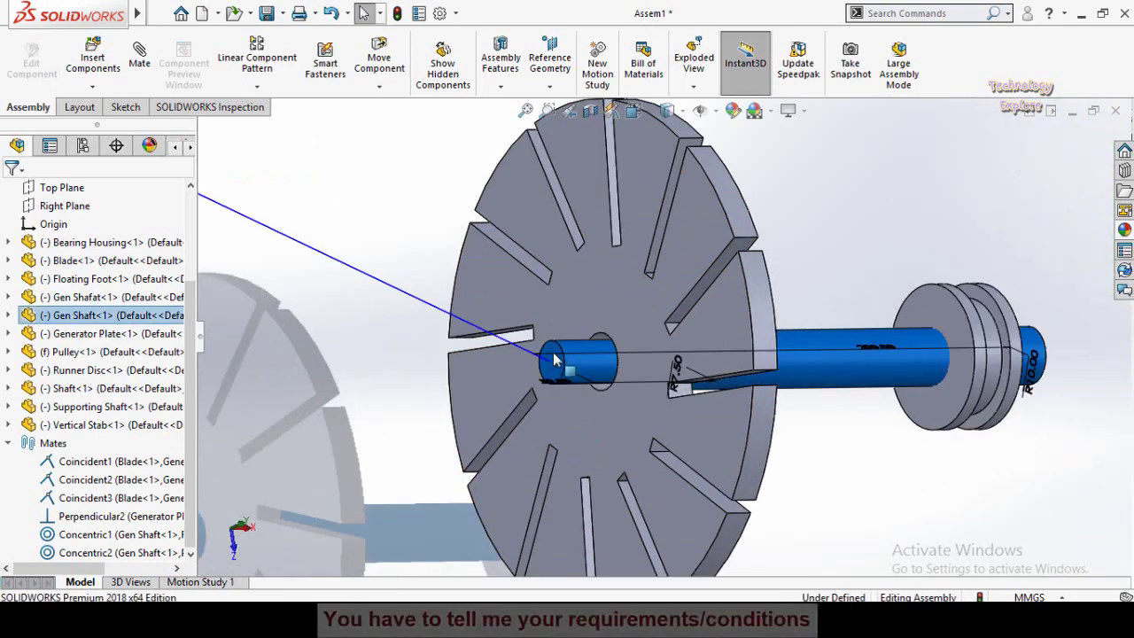
{"action": "left_click", "coordinate": [390, 391]}
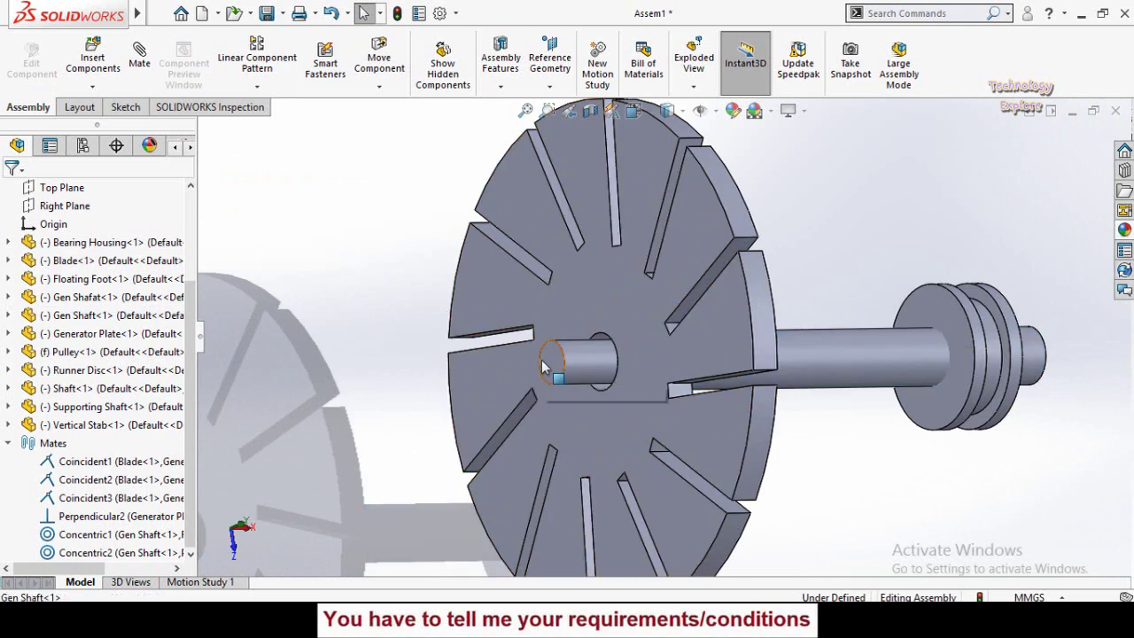
{"action": "left_click", "coordinate": [544, 368]}
{"action": "middle_click_drag", "start_coordinate": [550, 364], "coordinate": [602, 319]}
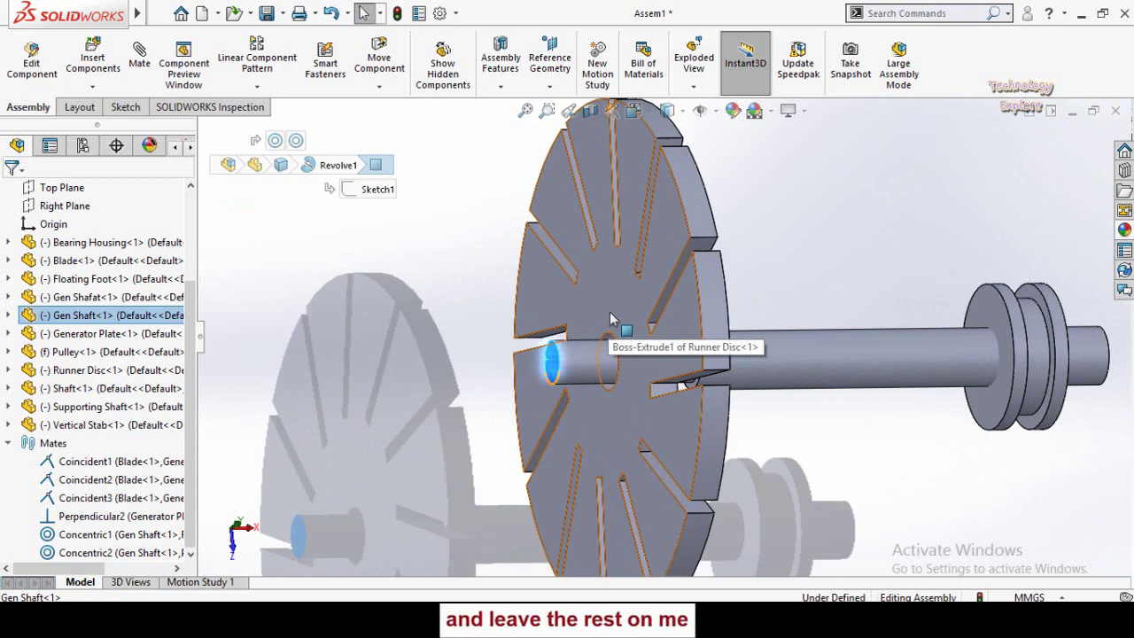
{"action": "left_click", "coordinate": [610, 318]}
{"action": "key", "text": "Escape"}
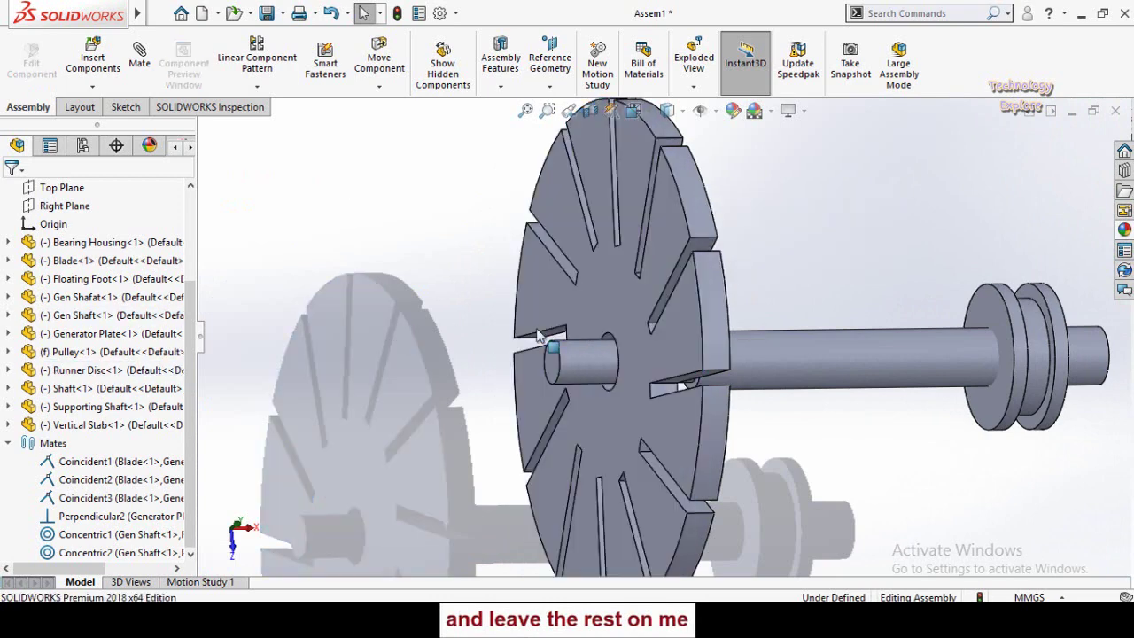
Add a 10 mm distance mate between the Runner Disc's outer flat face and the Gen Shaft's narrow end face
{"action": "left_click", "coordinate": [625, 301]}
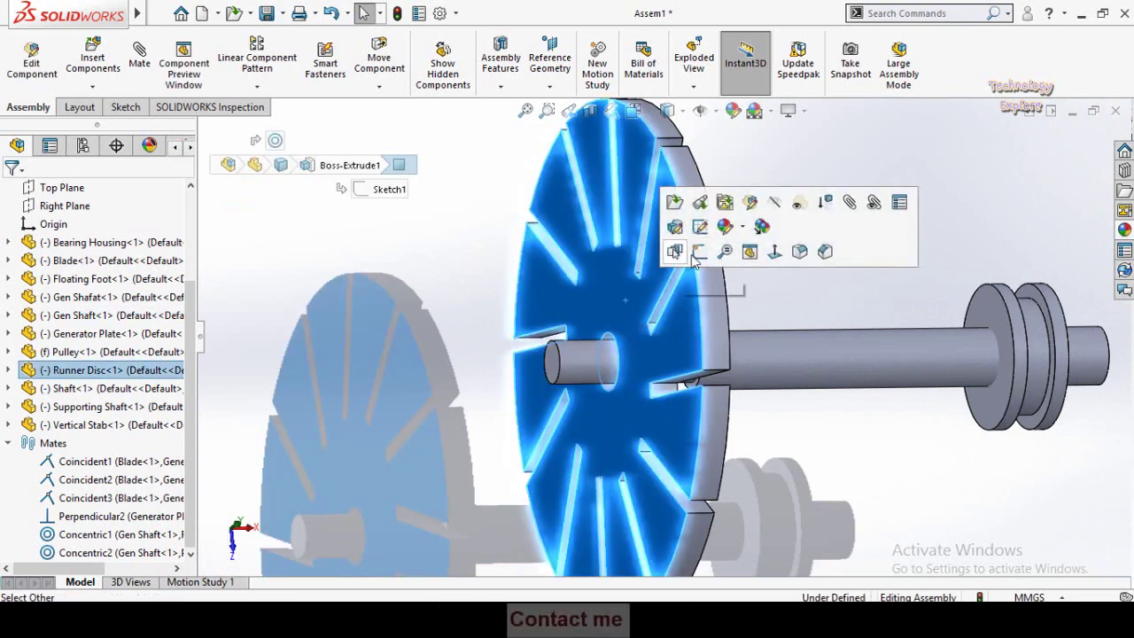
{"action": "left_click", "coordinate": [850, 203]}
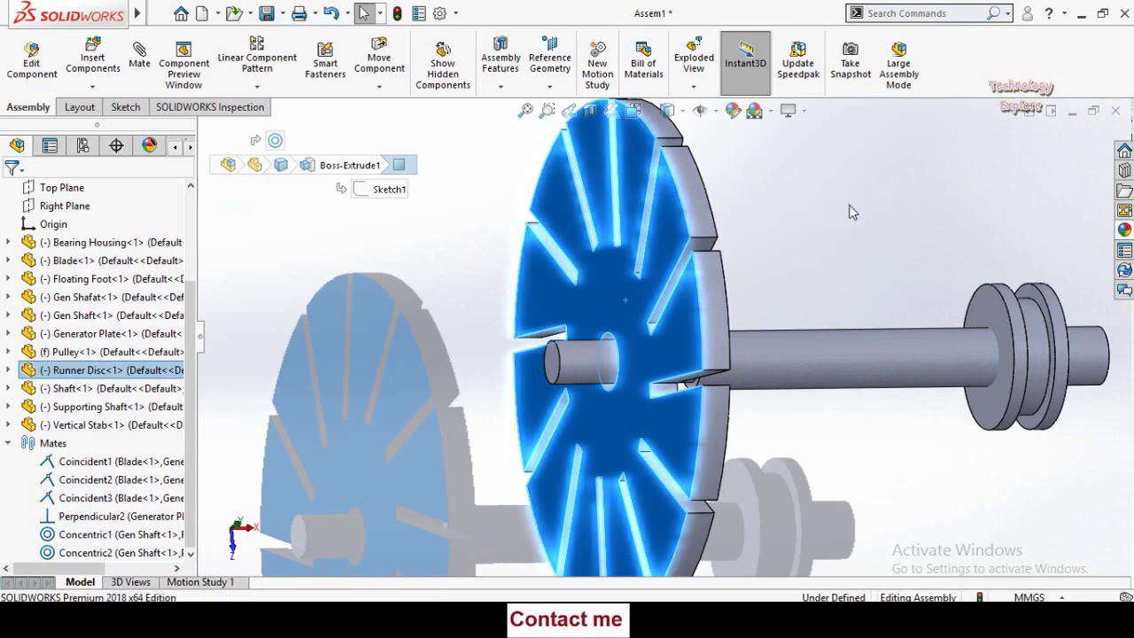
{"action": "left_click", "coordinate": [549, 366]}
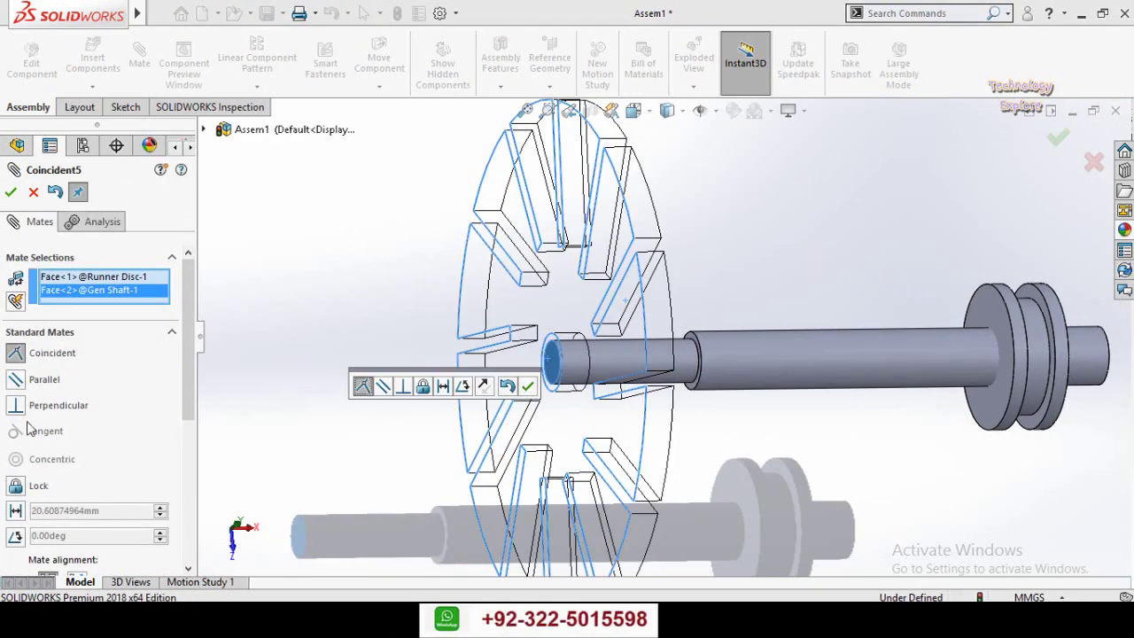
{"action": "scroll", "coordinate": [27, 428], "scroll_direction": "down", "scroll_amount": 3}
{"action": "left_click", "coordinate": [15, 339]}
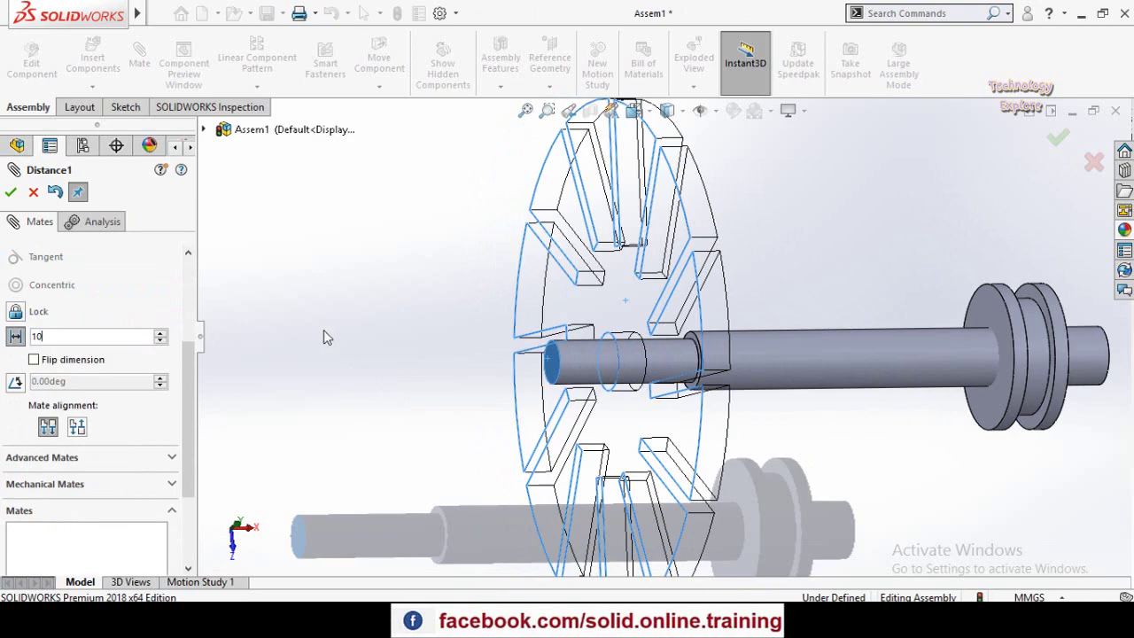
{"action": "type", "text": "10"}
{"action": "key", "text": "Return"}
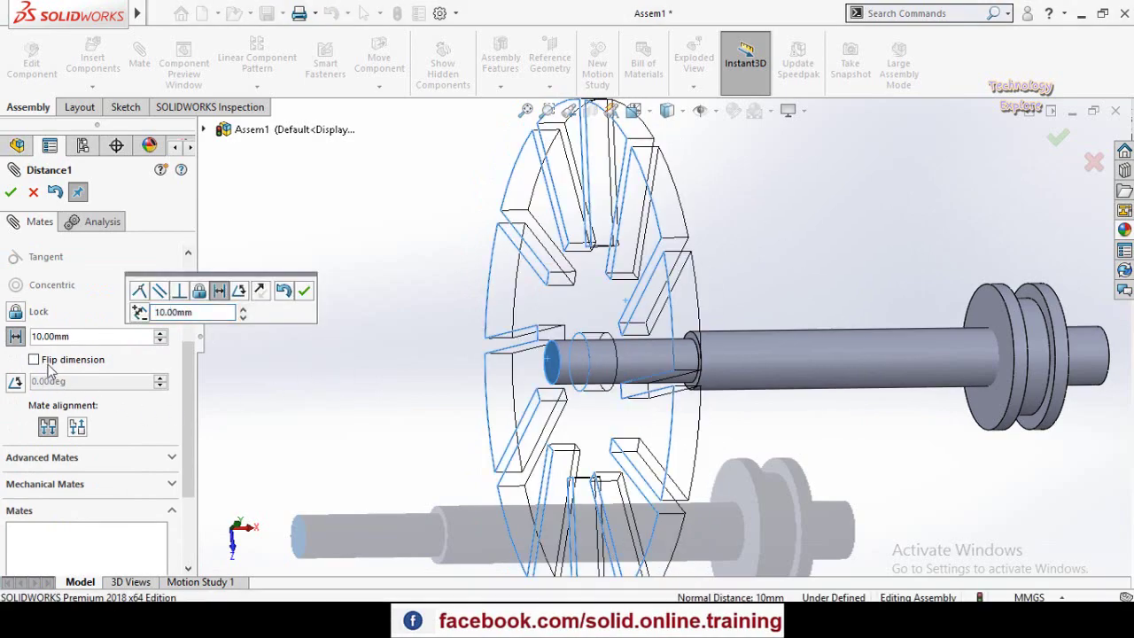
Try the distance mate with its dimension flipped, restore the unflipped direction and accept the mate
{"action": "scroll", "coordinate": [463, 410], "scroll_direction": "up", "scroll_amount": 3}
{"action": "middle_click_drag", "start_coordinate": [463, 410], "coordinate": [501, 394]}
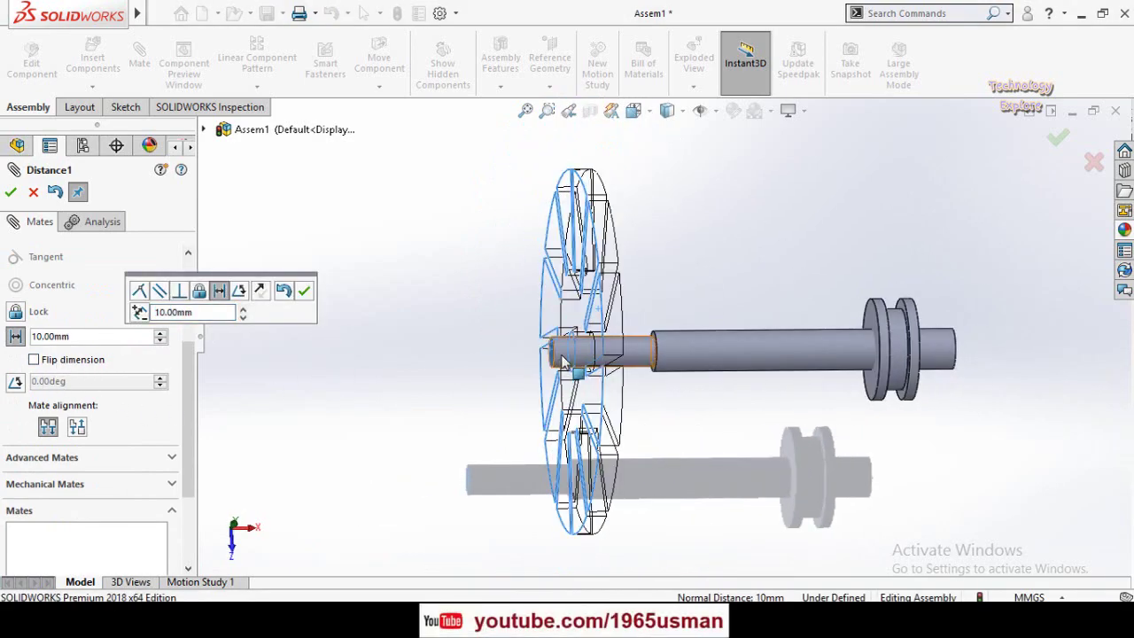
{"action": "left_click", "coordinate": [34, 361]}
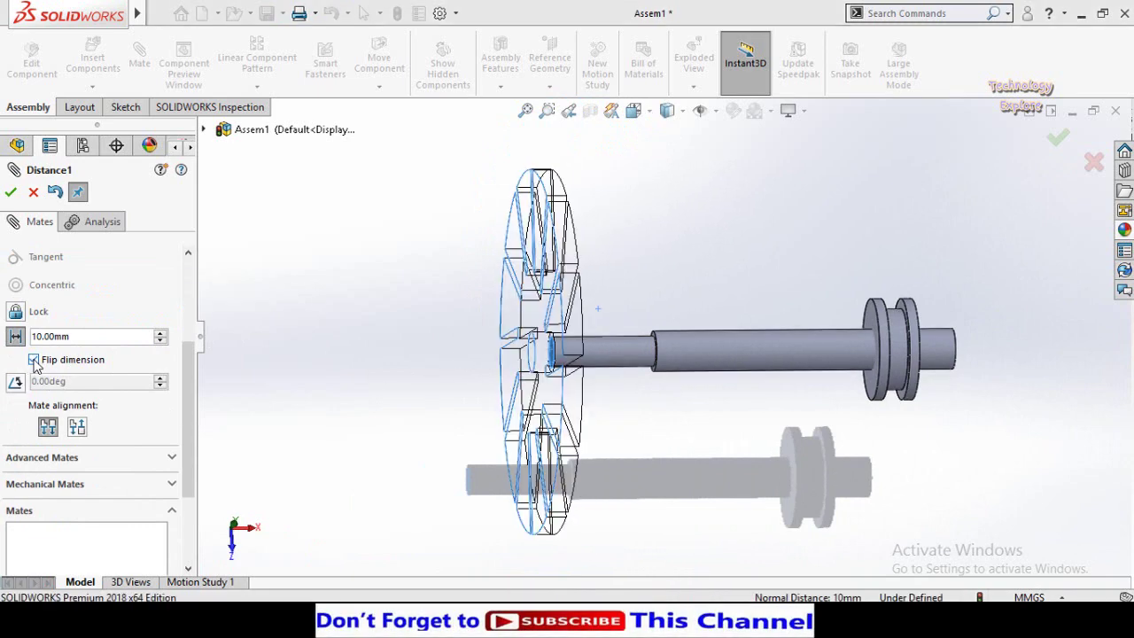
{"action": "left_click", "coordinate": [33, 361]}
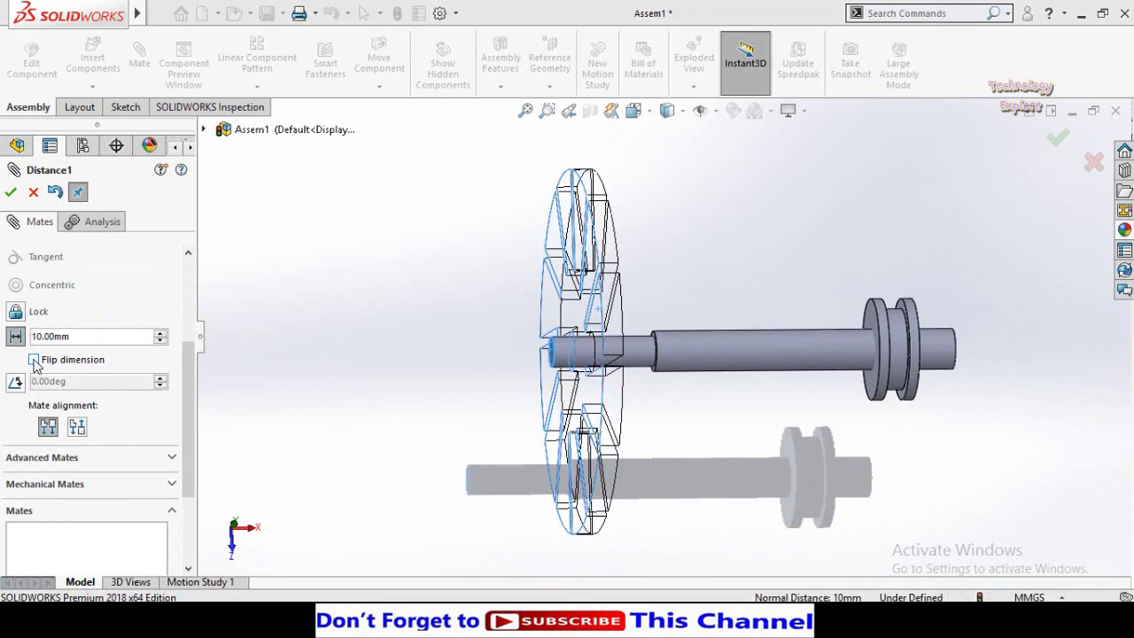
{"action": "left_click", "coordinate": [11, 192]}
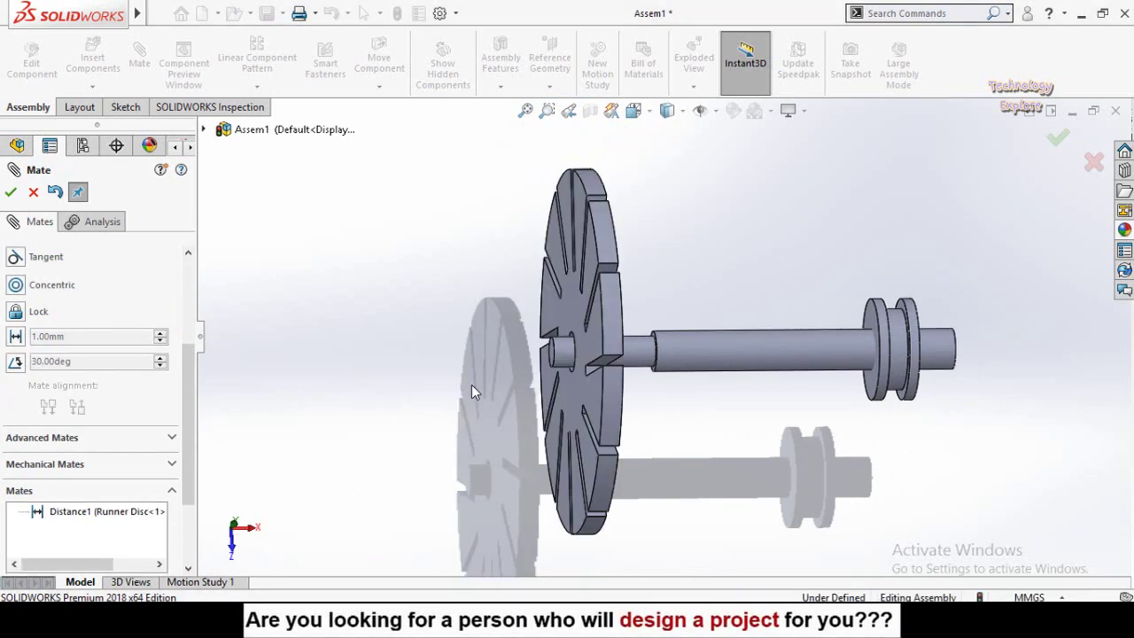
{"action": "scroll", "coordinate": [472, 387], "scroll_direction": "up", "scroll_amount": 3}
{"action": "scroll", "coordinate": [780, 344], "scroll_direction": "down", "scroll_amount": 4}
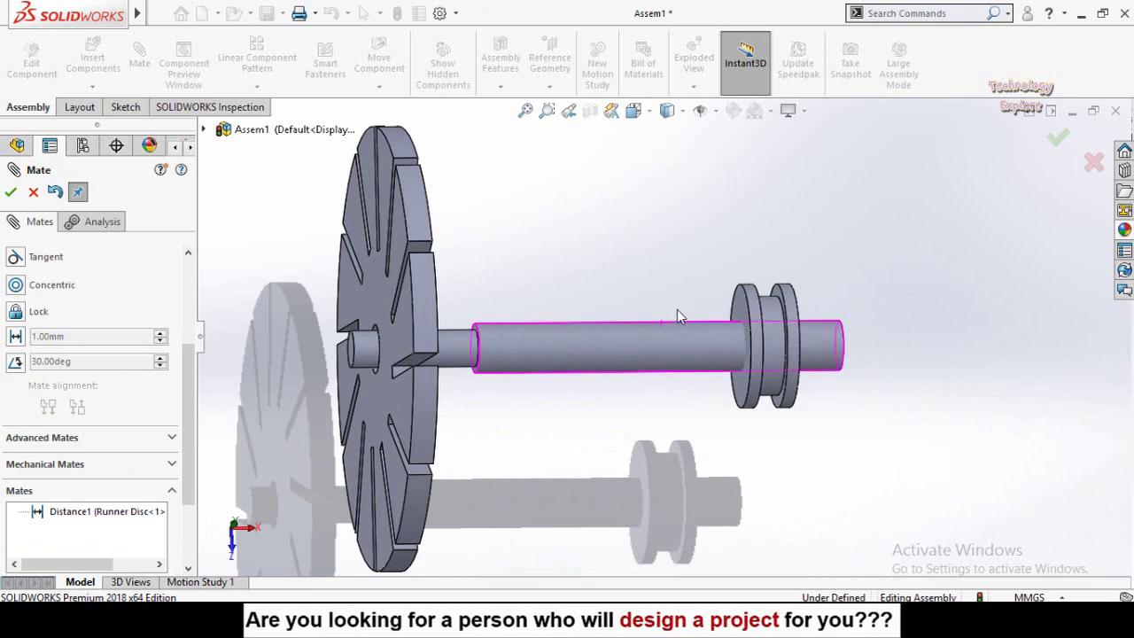
{"action": "key", "text": "Escape"}
{"action": "key", "text": "Escape"}
{"action": "middle_click_drag", "start_coordinate": [519, 223], "coordinate": [640, 248]}
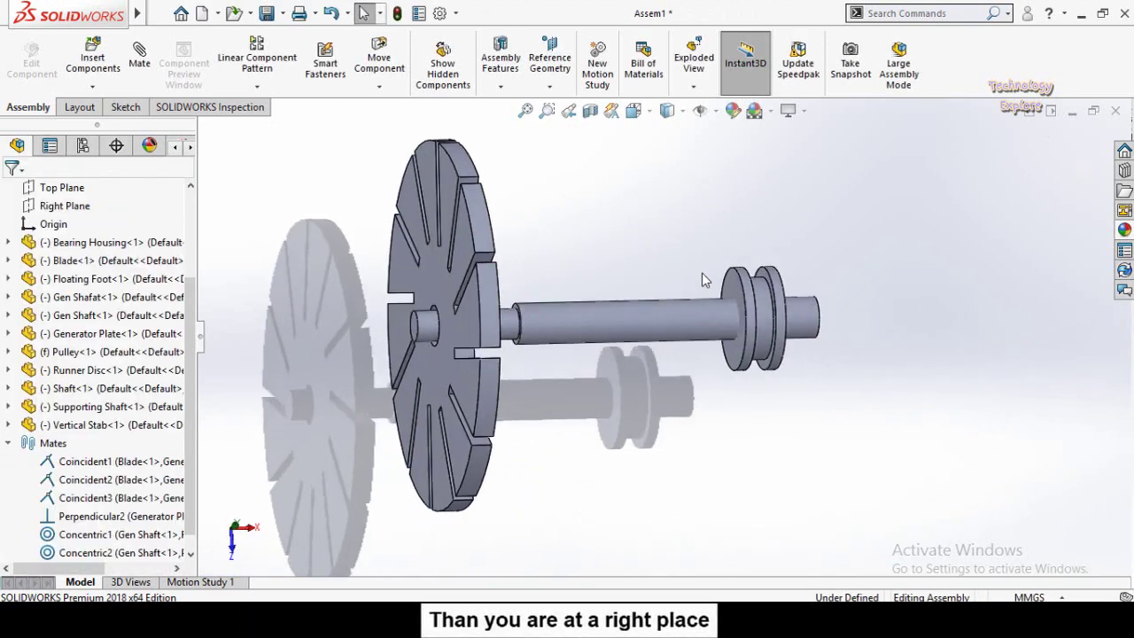
{"action": "left_click", "coordinate": [736, 292]}
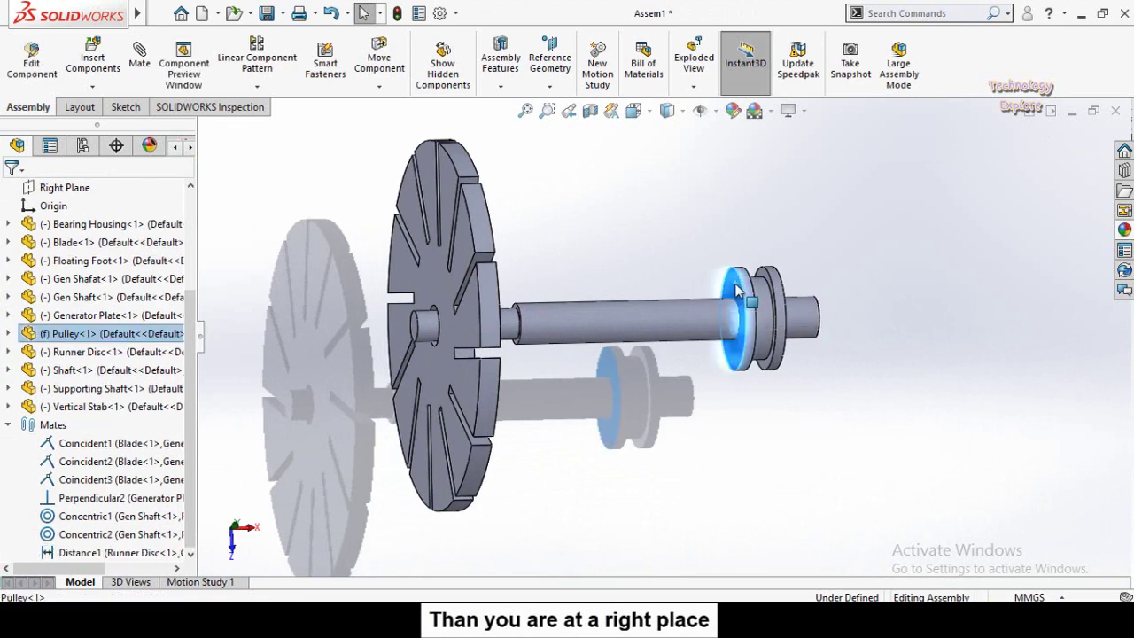
{"action": "middle_click_drag", "start_coordinate": [620, 261], "coordinate": [752, 296]}
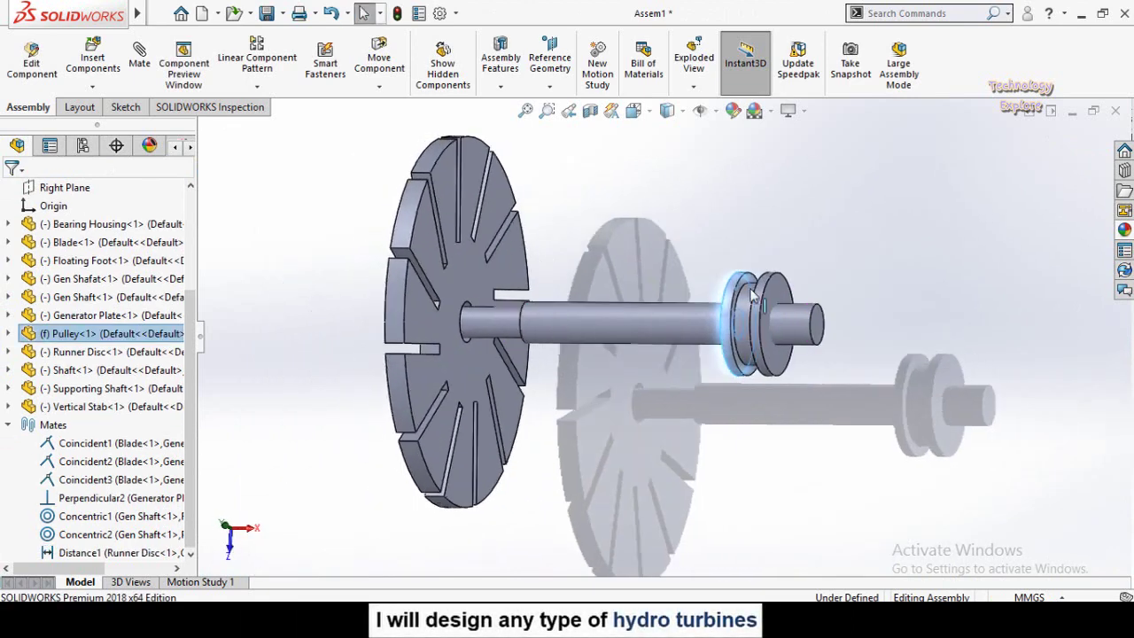
{"action": "left_click", "coordinate": [880, 332]}
{"action": "left_click", "coordinate": [777, 292]}
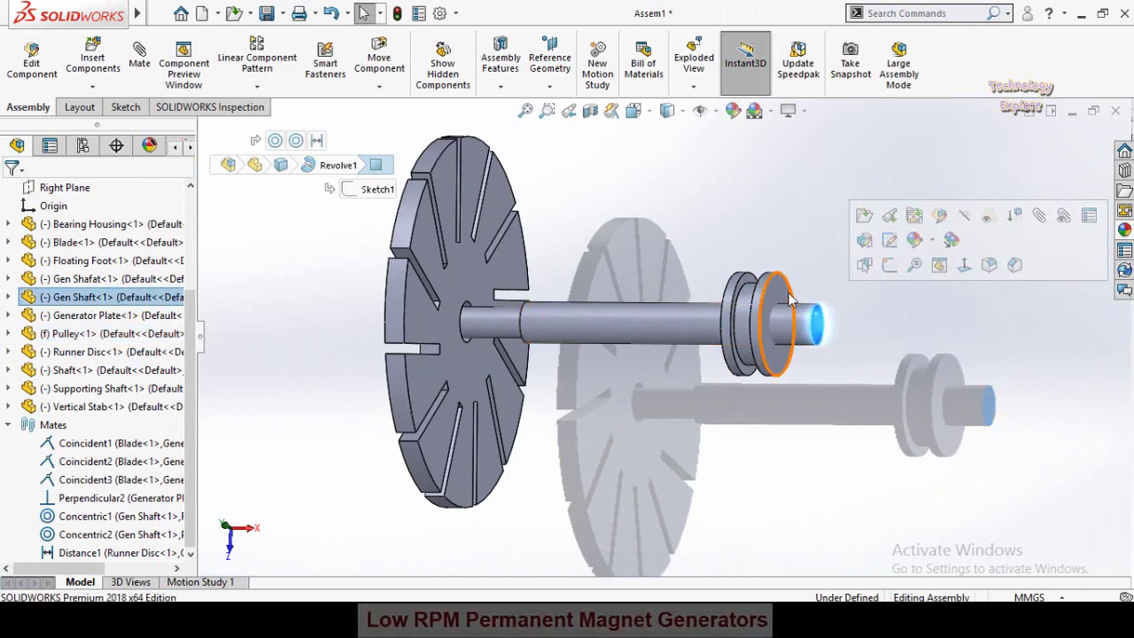
{"action": "left_click", "coordinate": [820, 325]}
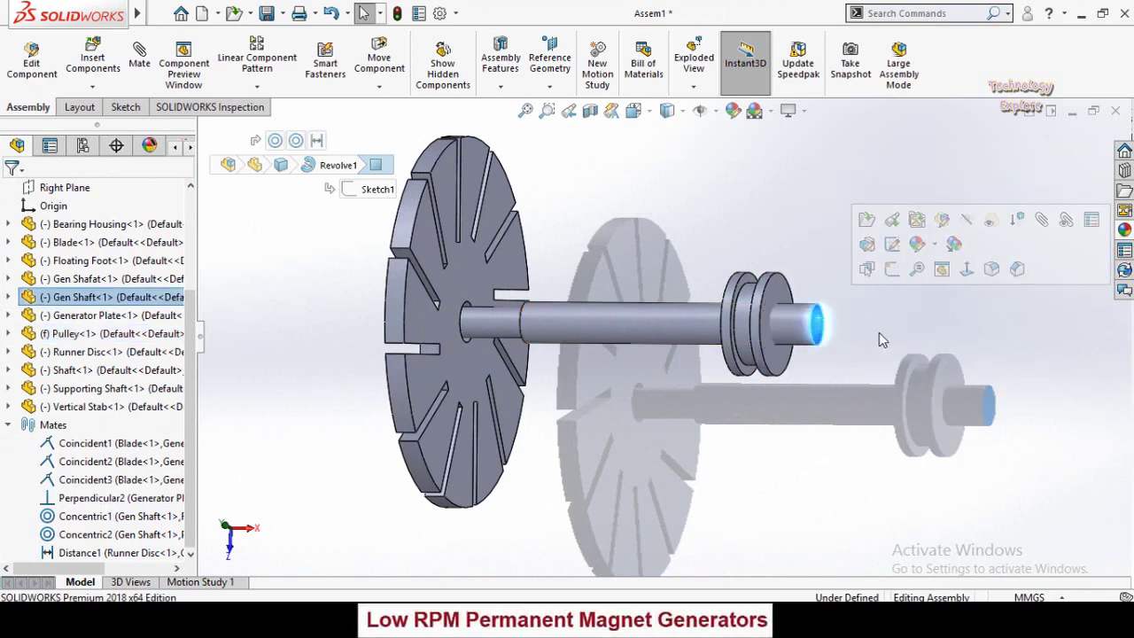
{"action": "left_click", "coordinate": [880, 335]}
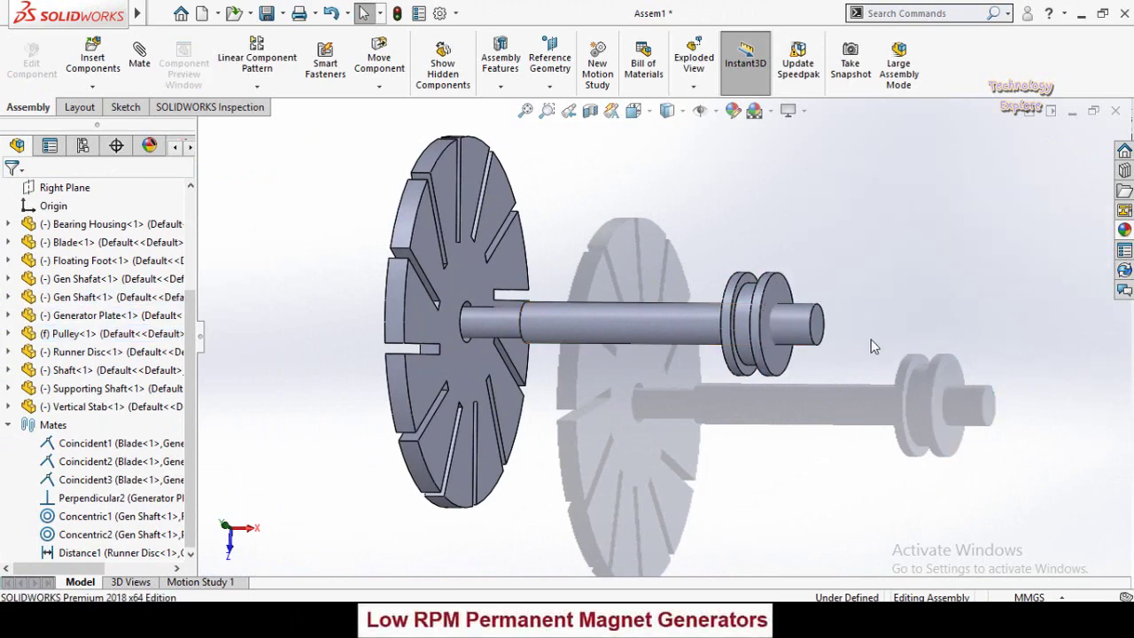
Add a 10 mm distance mate between the Gen Shaft's thick end face and the Pulley's outer flat face, with the shaft end protruding
{"action": "left_click", "coordinate": [818, 327]}
{"action": "left_click", "coordinate": [784, 293], "text": "ctrl"}
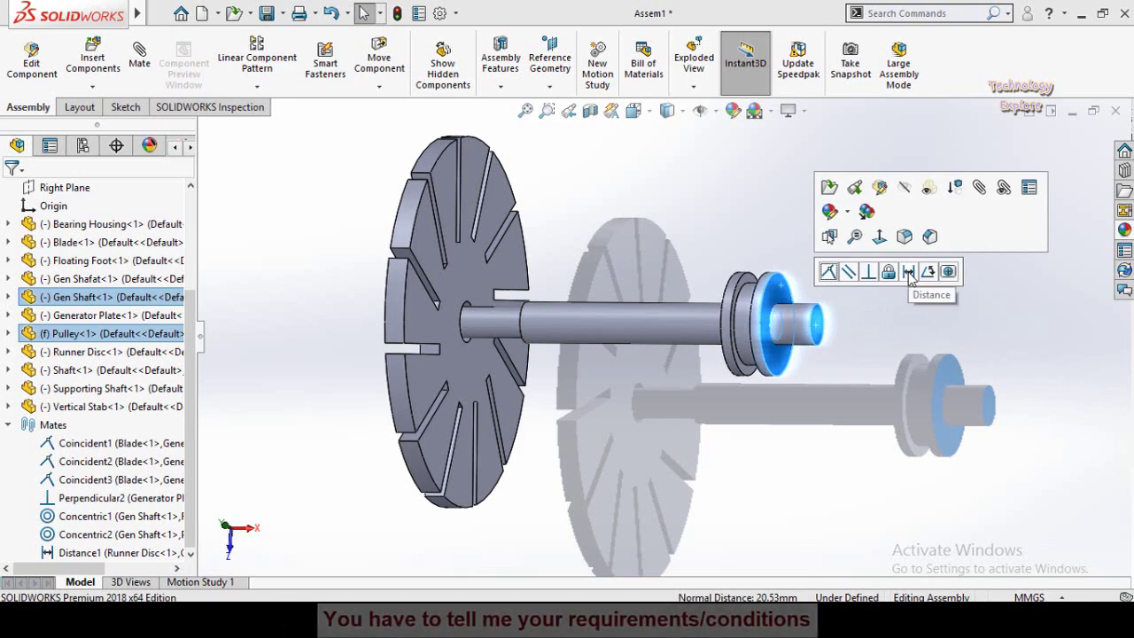
{"action": "left_click", "coordinate": [909, 273]}
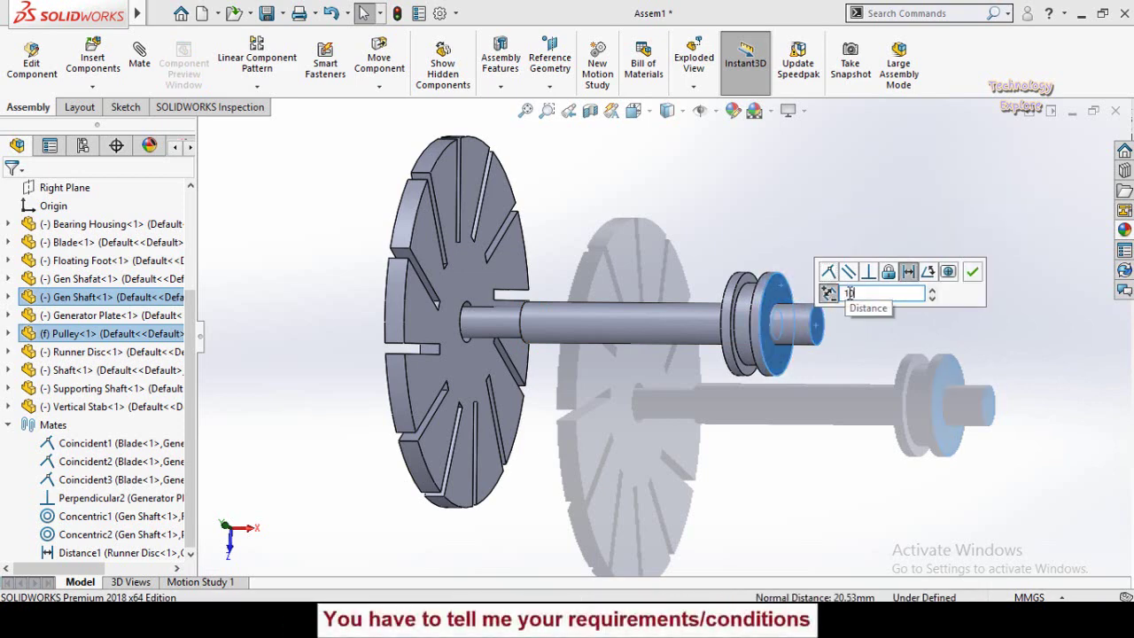
{"action": "type", "text": "10"}
{"action": "key", "text": "Return"}
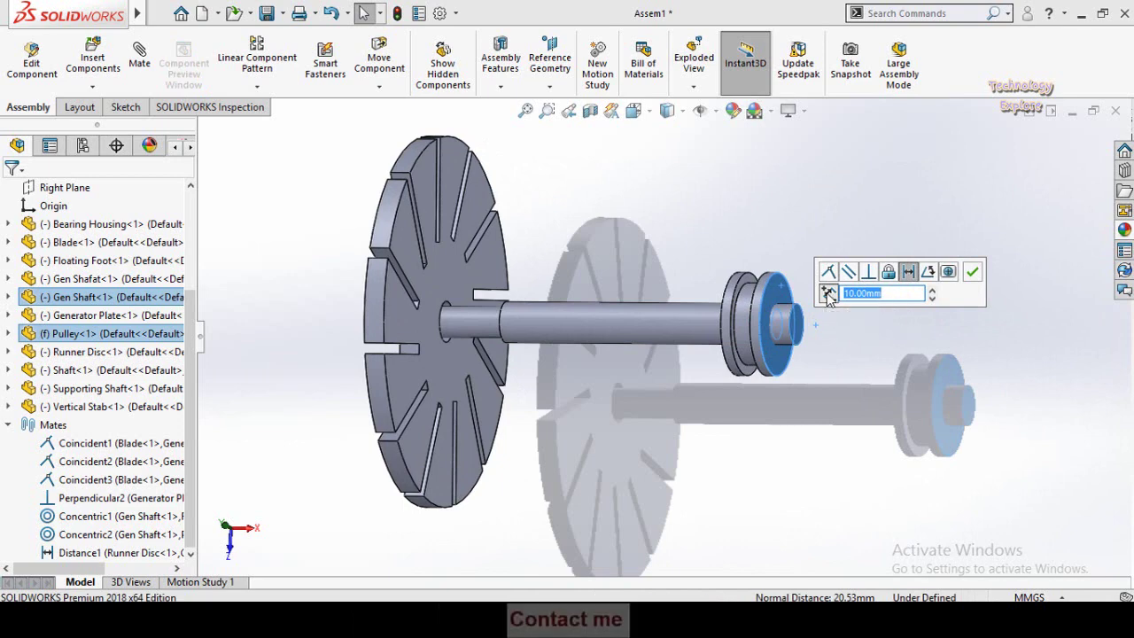
{"action": "left_click", "coordinate": [828, 295]}
{"action": "left_click", "coordinate": [829, 296]}
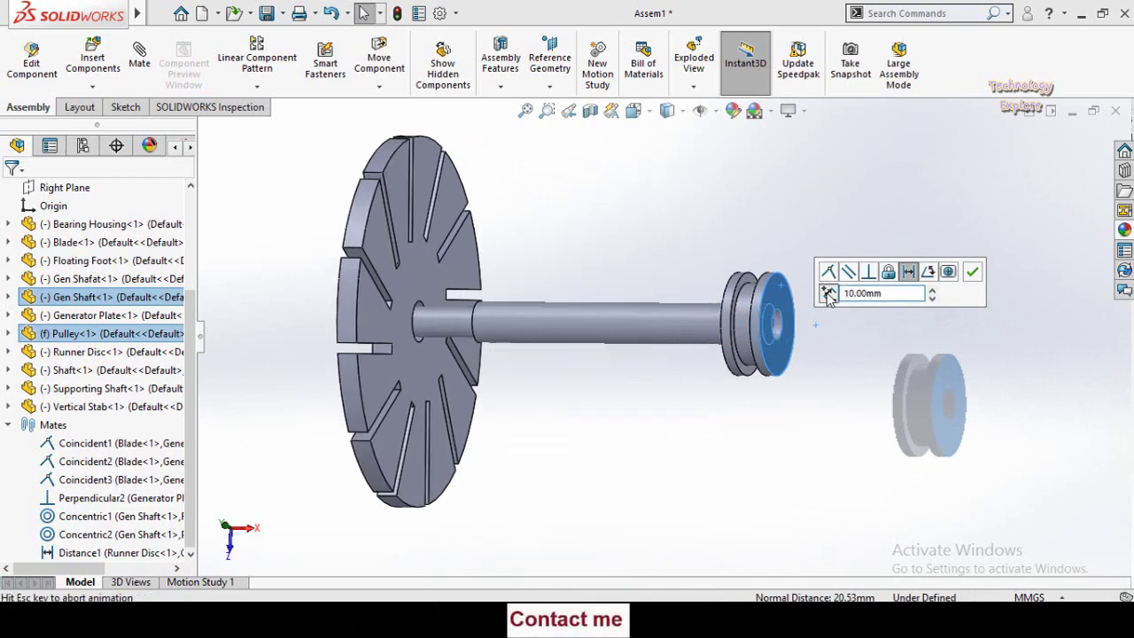
{"action": "left_click", "coordinate": [972, 275]}
Move the Floating Foot and the Generator Plate with its attached blade clear of the shafts and Runner Disc
{"action": "scroll", "coordinate": [892, 399], "scroll_direction": "down", "scroll_amount": 5}
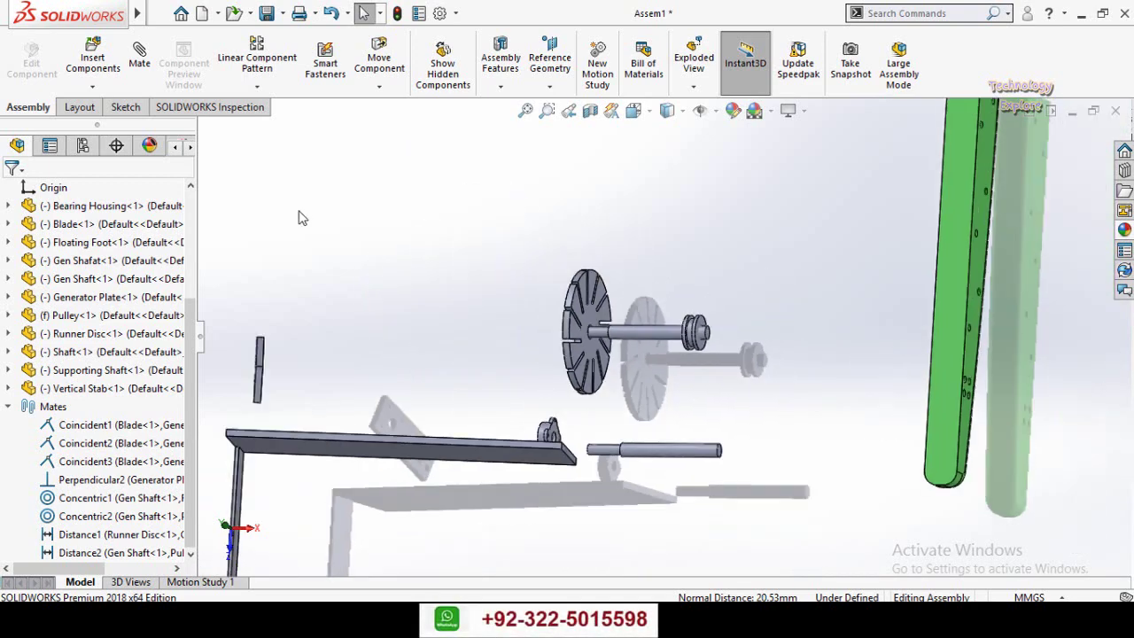
{"action": "scroll", "coordinate": [554, 295], "scroll_direction": "down", "scroll_amount": 2}
{"action": "middle_click_drag", "start_coordinate": [552, 293], "coordinate": [590, 307]}
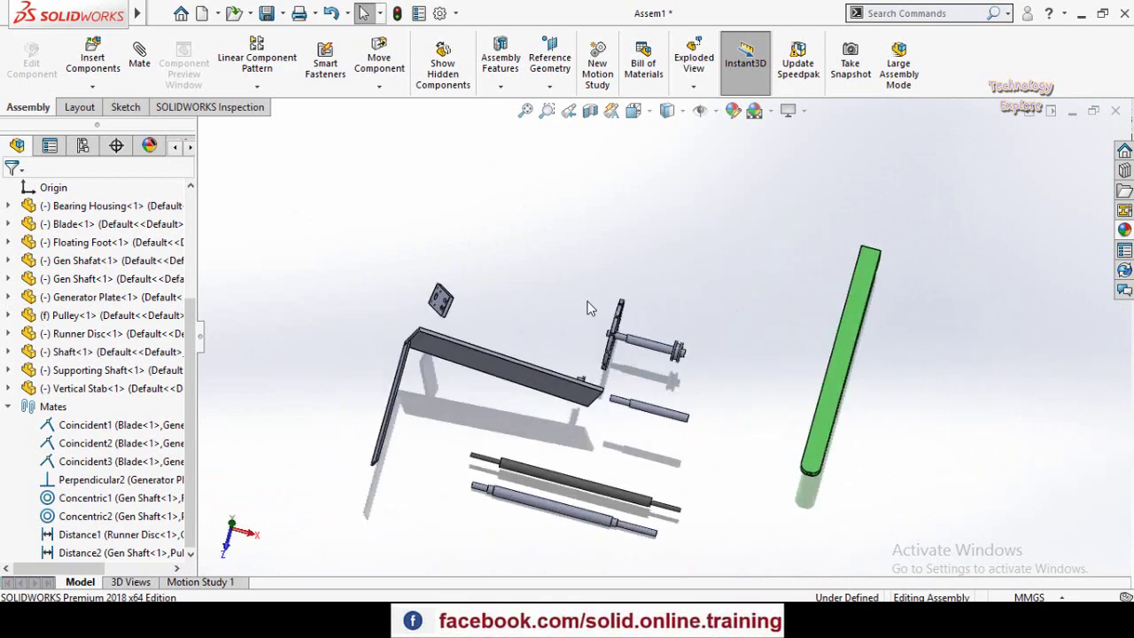
{"action": "middle_click_drag", "start_coordinate": [741, 378], "coordinate": [737, 175]}
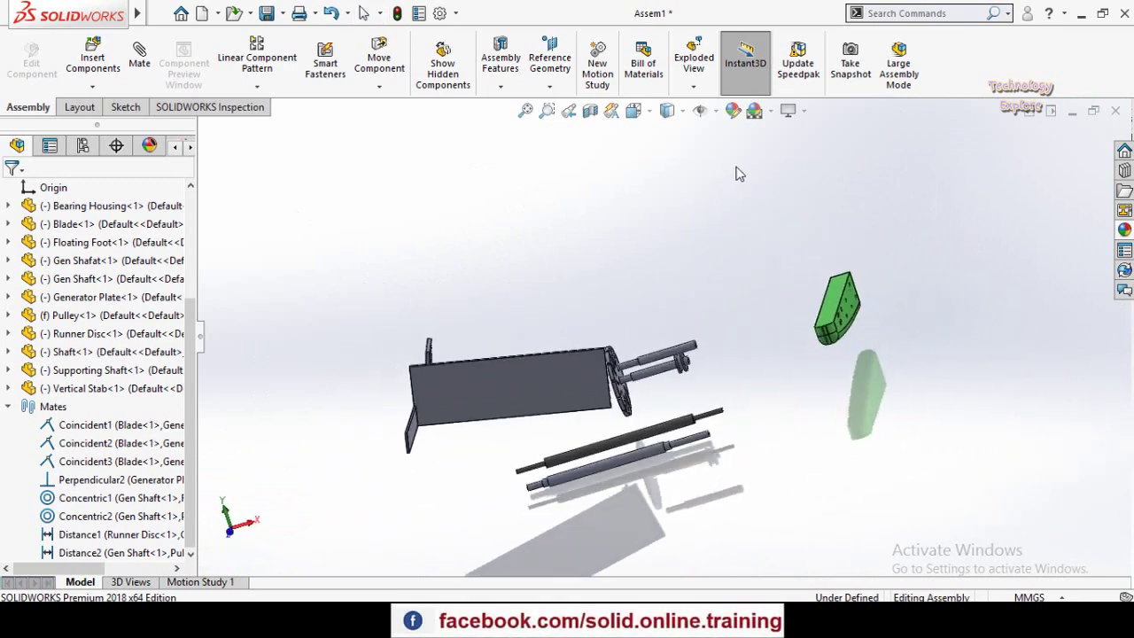
{"action": "middle_click_drag", "start_coordinate": [638, 373], "coordinate": [730, 317]}
{"action": "left_click_drag", "start_coordinate": [729, 316], "coordinate": [813, 258]}
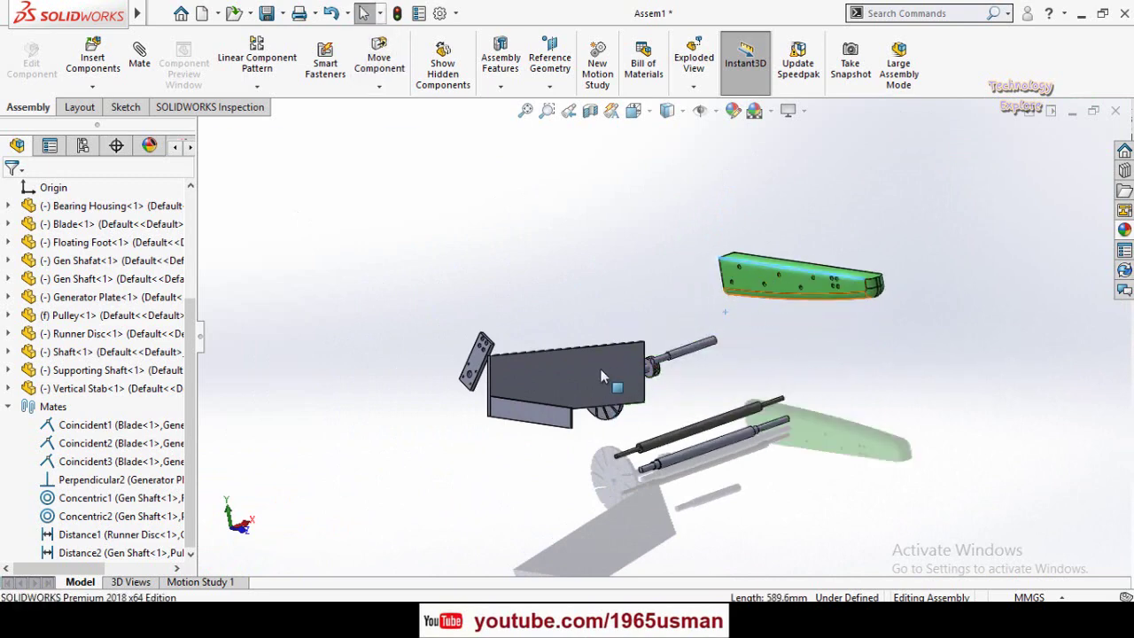
{"action": "left_click_drag", "start_coordinate": [602, 376], "coordinate": [721, 174]}
{"action": "scroll", "coordinate": [708, 263], "scroll_direction": "down", "scroll_amount": 3}
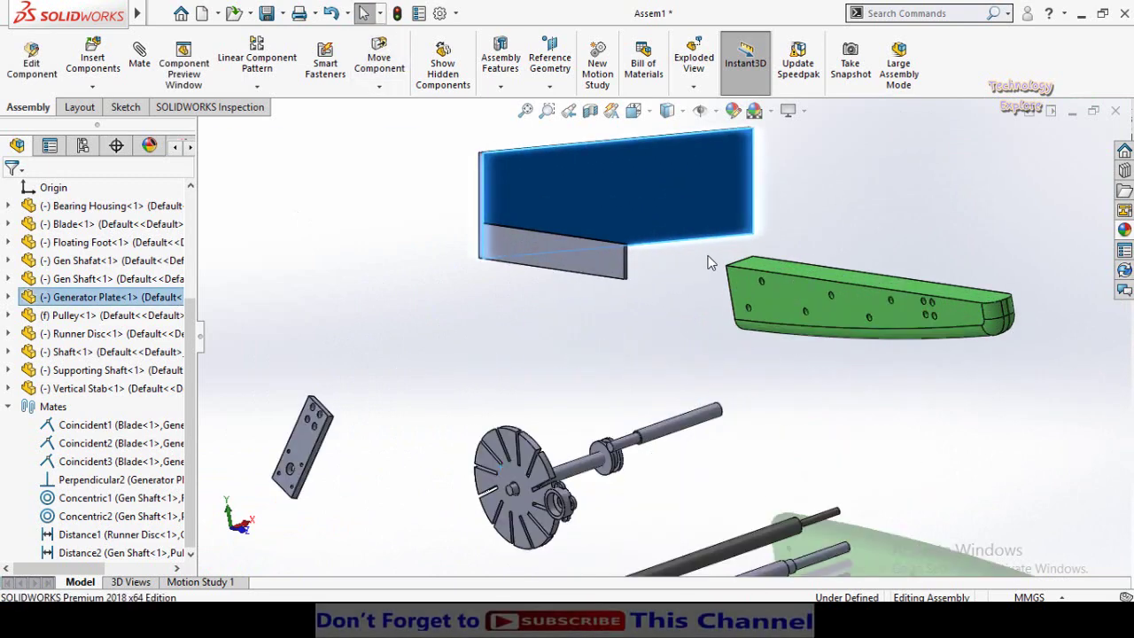
{"action": "scroll", "coordinate": [707, 283], "scroll_direction": "down", "scroll_amount": 1}
{"action": "middle_click_drag", "start_coordinate": [707, 282], "coordinate": [764, 296]}
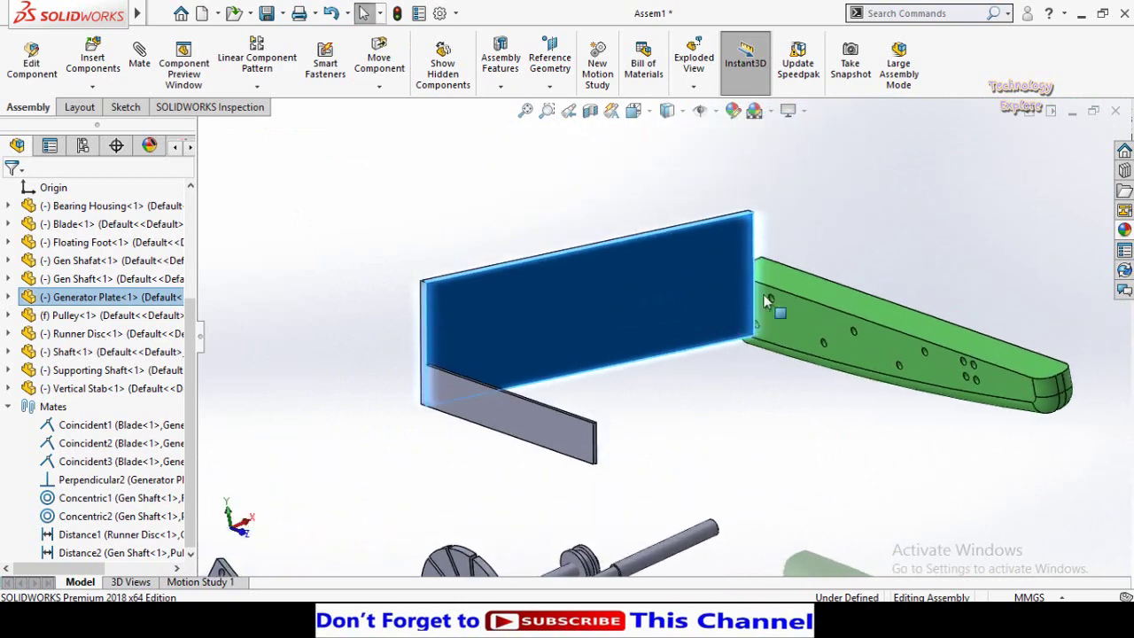
{"action": "left_click", "coordinate": [806, 259]}
Add a coincident mate between the Floating Foot's flat side face with the holes and the Generator Plate's narrow edge face
{"action": "scroll", "coordinate": [777, 261], "scroll_direction": "down", "scroll_amount": 3}
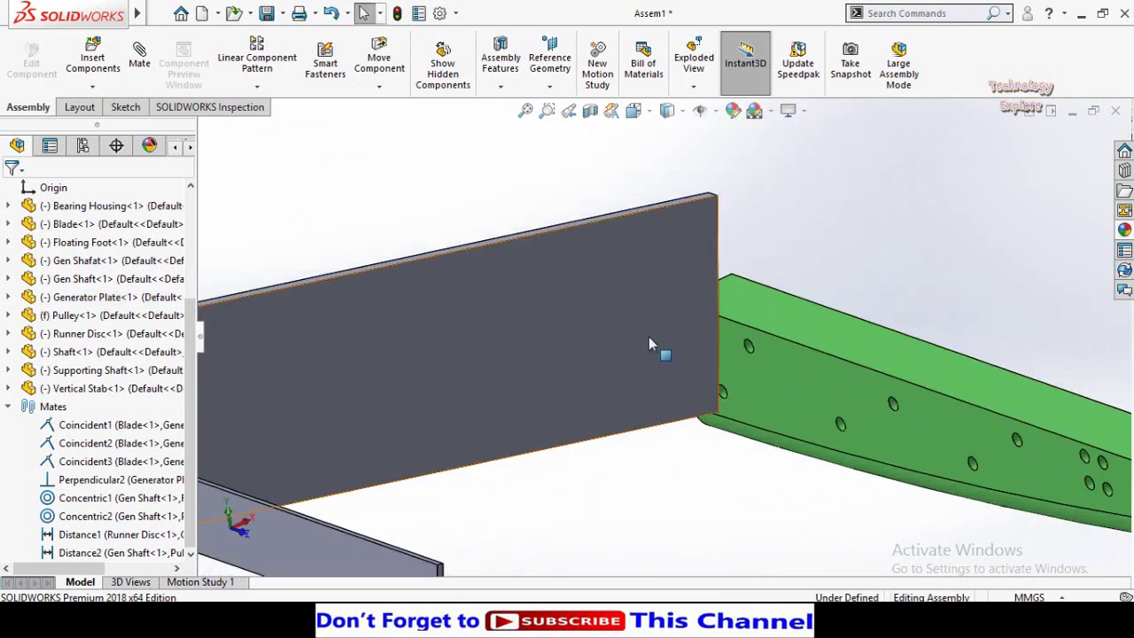
{"action": "middle_click_drag", "start_coordinate": [700, 352], "coordinate": [514, 355]}
{"action": "scroll", "coordinate": [821, 360], "scroll_direction": "up", "scroll_amount": 6}
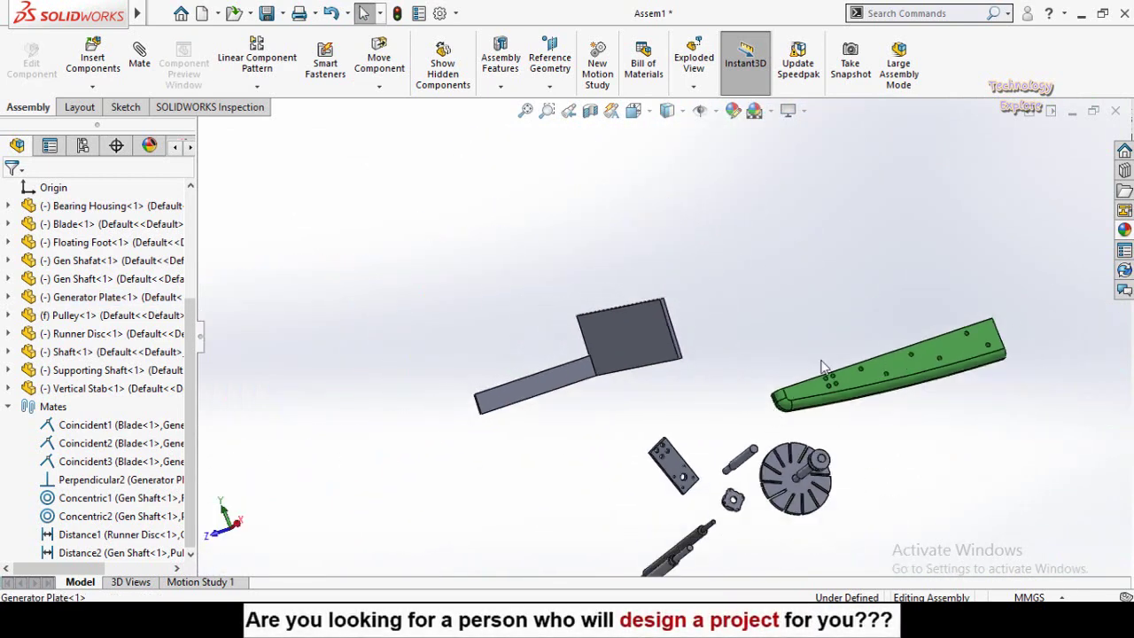
{"action": "scroll", "coordinate": [851, 359], "scroll_direction": "down", "scroll_amount": 2}
{"action": "left_click", "coordinate": [928, 337]}
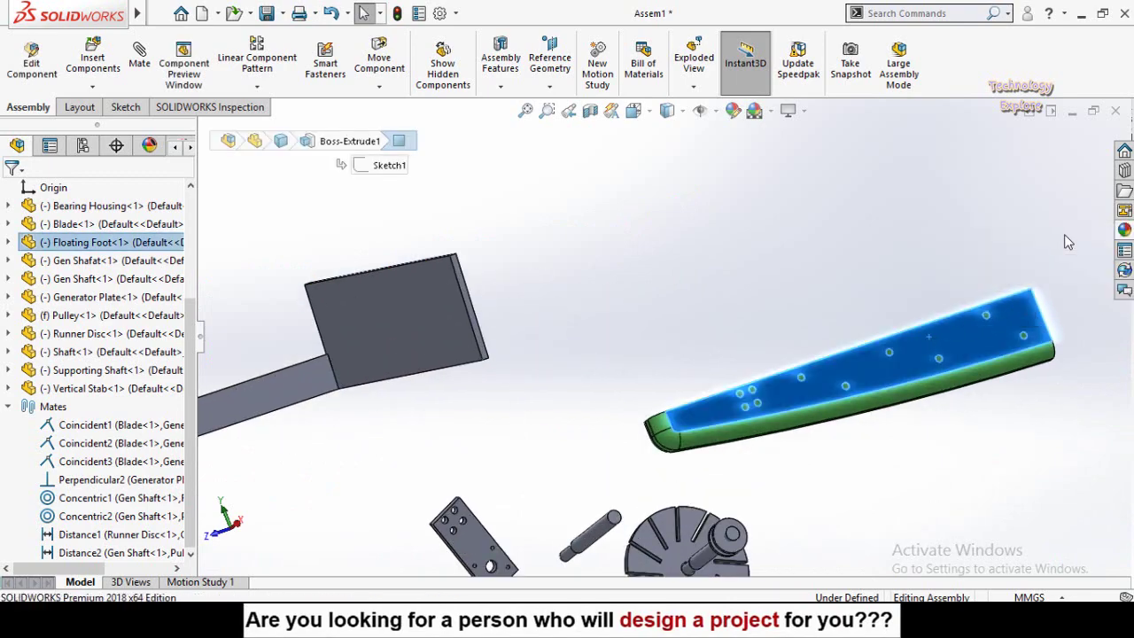
{"action": "left_click", "coordinate": [1065, 235]}
{"action": "scroll", "coordinate": [531, 342], "scroll_direction": "down", "scroll_amount": 3}
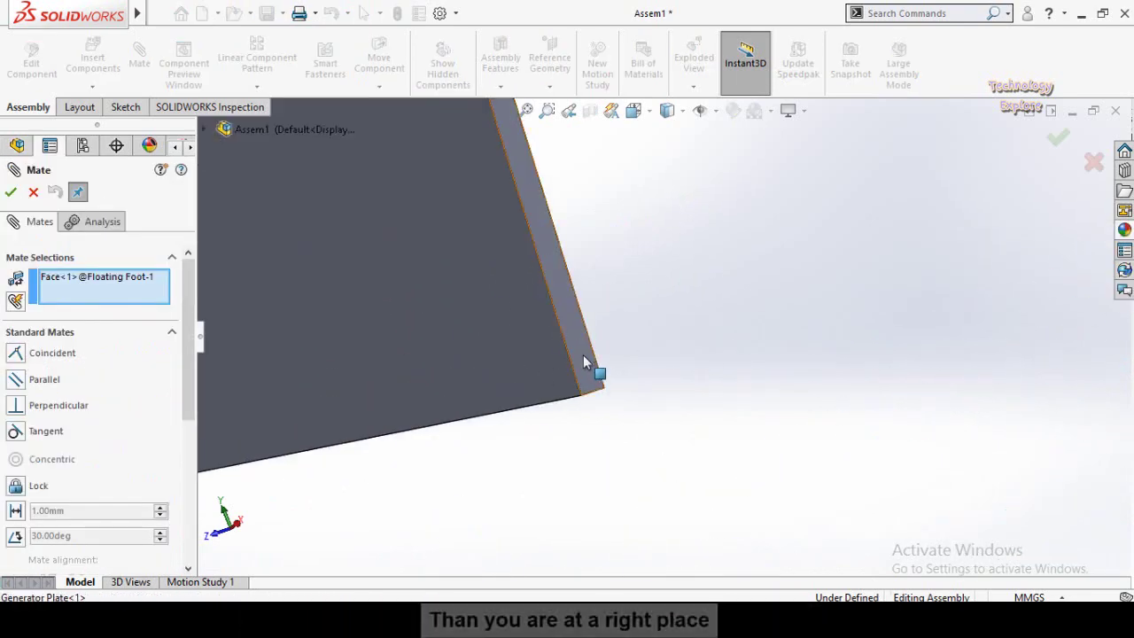
{"action": "left_click", "coordinate": [585, 355]}
{"action": "left_click", "coordinate": [772, 424]}
{"action": "scroll", "coordinate": [628, 431], "scroll_direction": "up", "scroll_amount": 5}
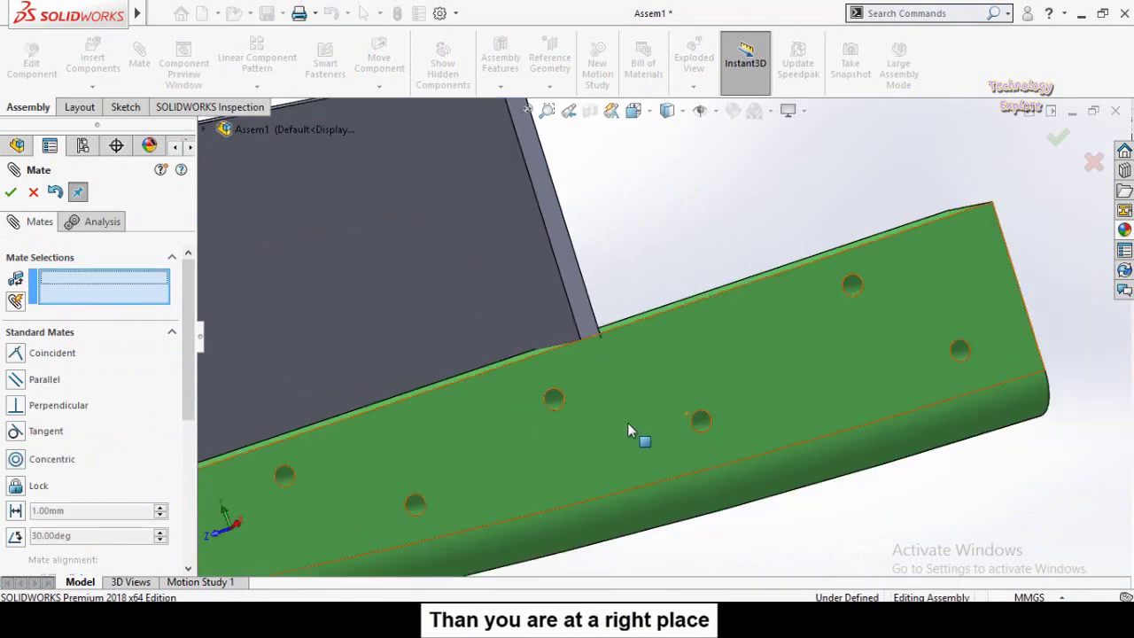
{"action": "left_click", "coordinate": [10, 192]}
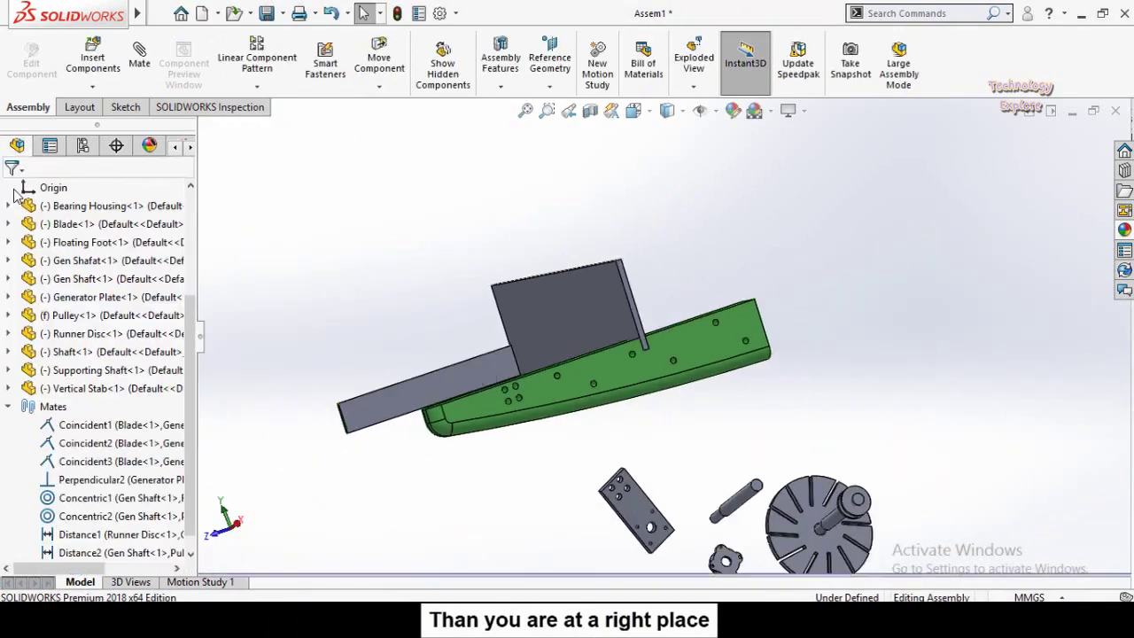
Shift the Generator Plate slightly along the Floating Foot's side face and inspect how the mated parts sit
{"action": "middle_click_drag", "start_coordinate": [523, 341], "coordinate": [602, 352]}
{"action": "left_click_drag", "start_coordinate": [686, 334], "coordinate": [690, 316]}
{"action": "left_click", "coordinate": [637, 392]}
{"action": "middle_click_drag", "start_coordinate": [640, 398], "coordinate": [732, 397]}
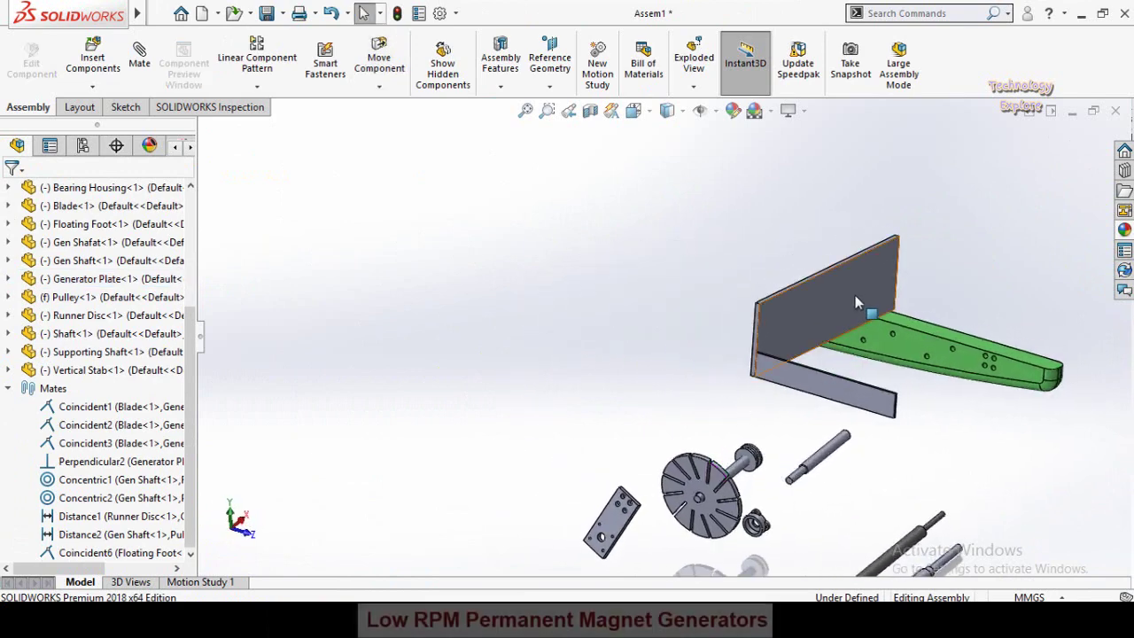
{"action": "mouse_move", "coordinate": [852, 293]}
{"action": "left_mouse_down"}
{"action": "mouse_move", "coordinate": [842, 278]}
{"action": "mouse_move", "coordinate": [875, 301]}
{"action": "mouse_move", "coordinate": [850, 284]}
{"action": "mouse_move", "coordinate": [856, 291]}
{"action": "left_mouse_up"}
{"action": "left_click", "coordinate": [719, 342]}
{"action": "middle_click_drag", "start_coordinate": [718, 343], "coordinate": [774, 319]}
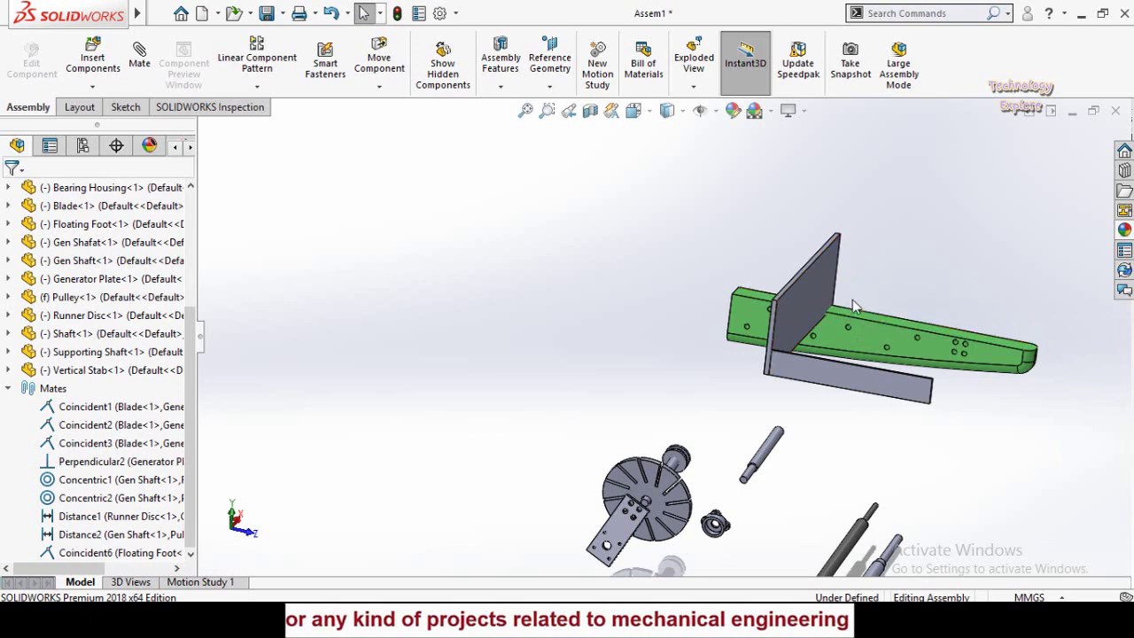
Define a 30-degree angle mate between the Floating Foot's long narrow upper face and the Generator Plate's large flat face
{"action": "left_click", "coordinate": [817, 293]}
{"action": "left_click", "coordinate": [847, 308]}
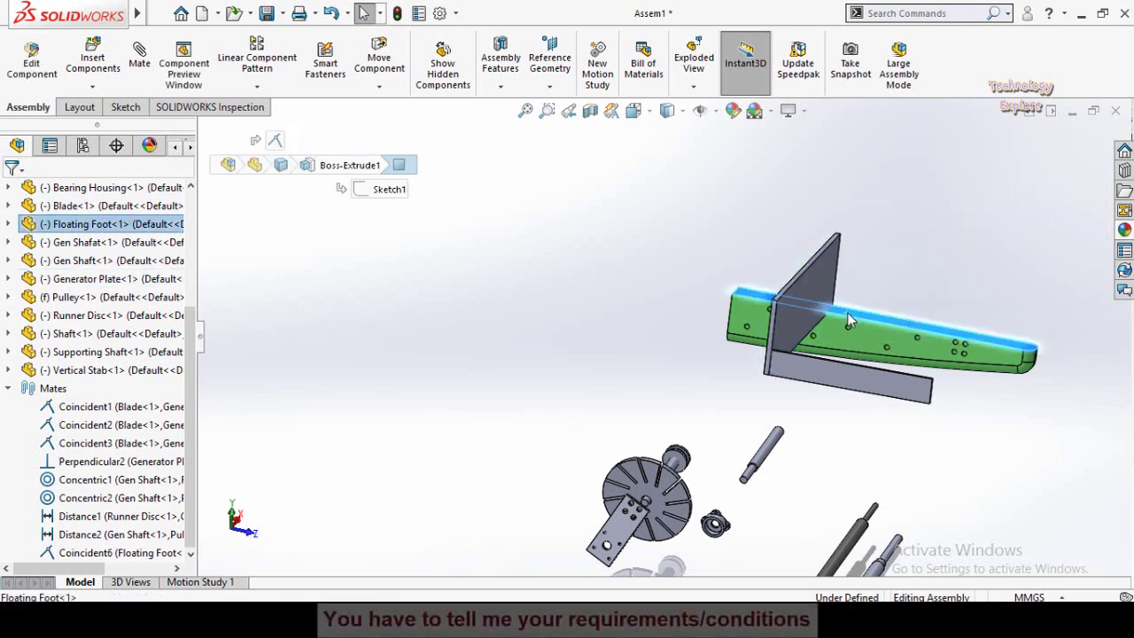
{"action": "scroll", "coordinate": [849, 289], "scroll_direction": "down", "scroll_amount": 4}
{"action": "left_click", "coordinate": [842, 312]}
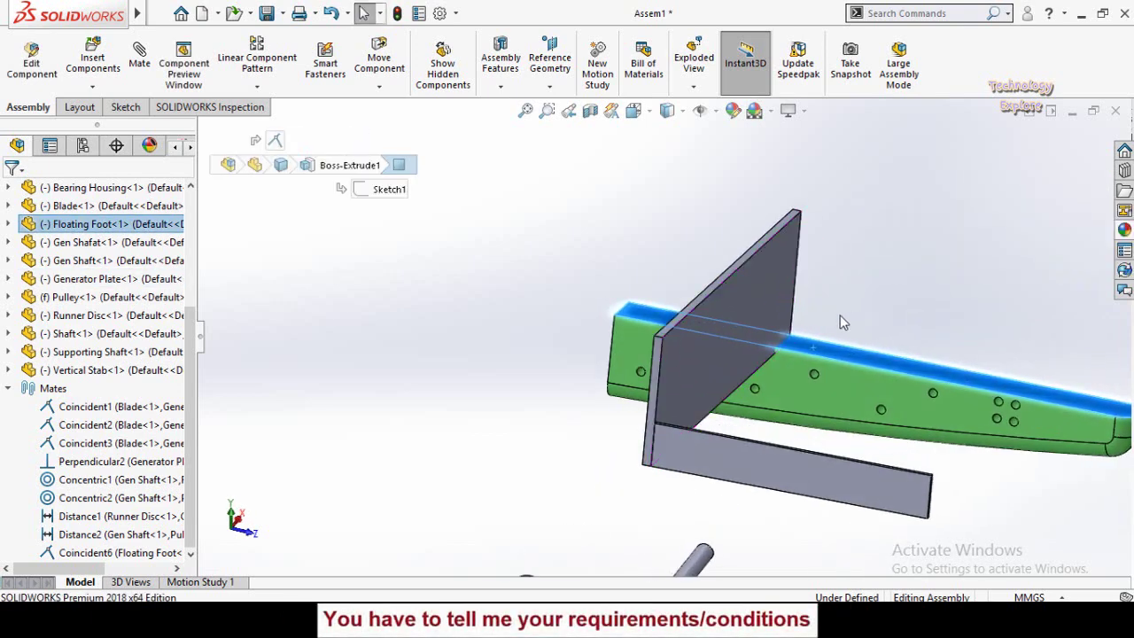
{"action": "middle_click_drag", "start_coordinate": [840, 315], "coordinate": [835, 297]}
{"action": "left_click", "coordinate": [819, 348]}
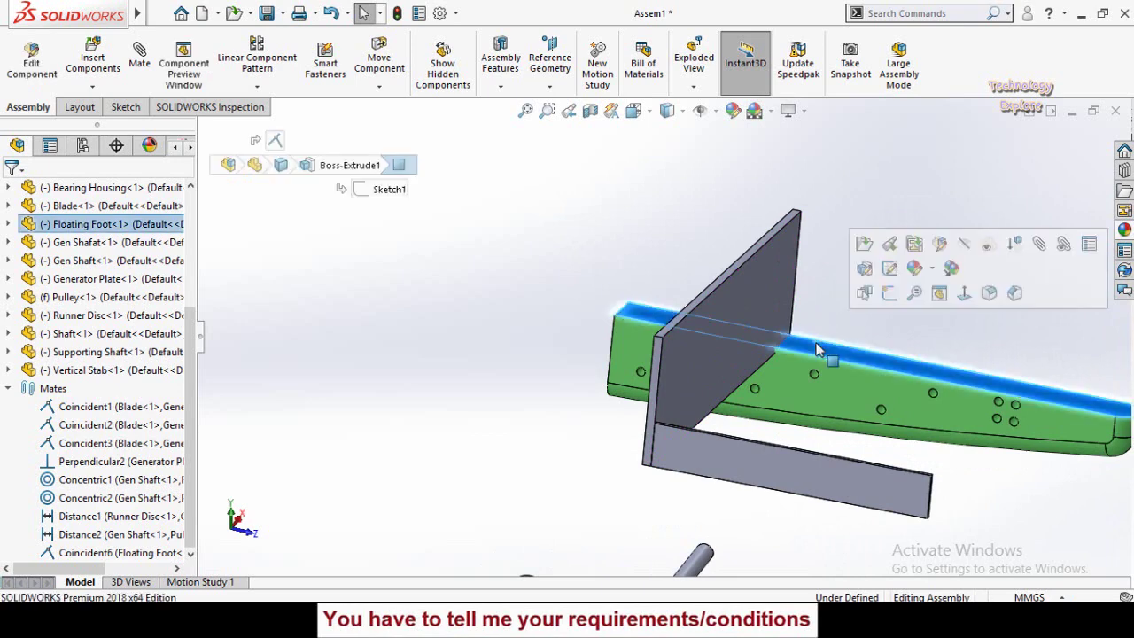
{"action": "left_click", "coordinate": [1037, 255]}
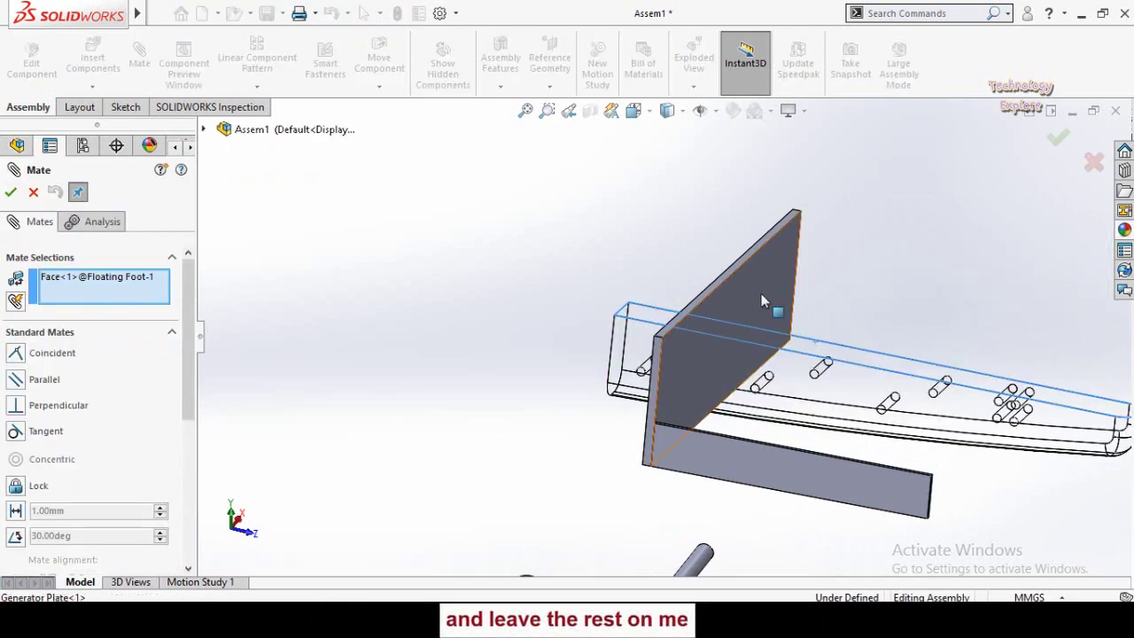
{"action": "left_click", "coordinate": [771, 297]}
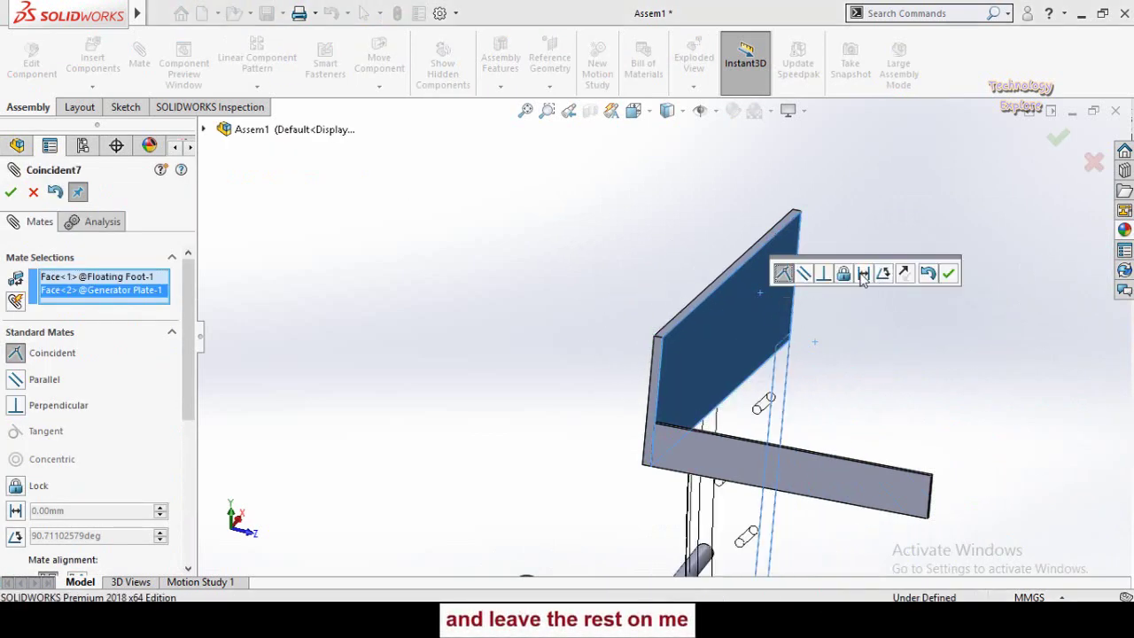
{"action": "left_click", "coordinate": [884, 274]}
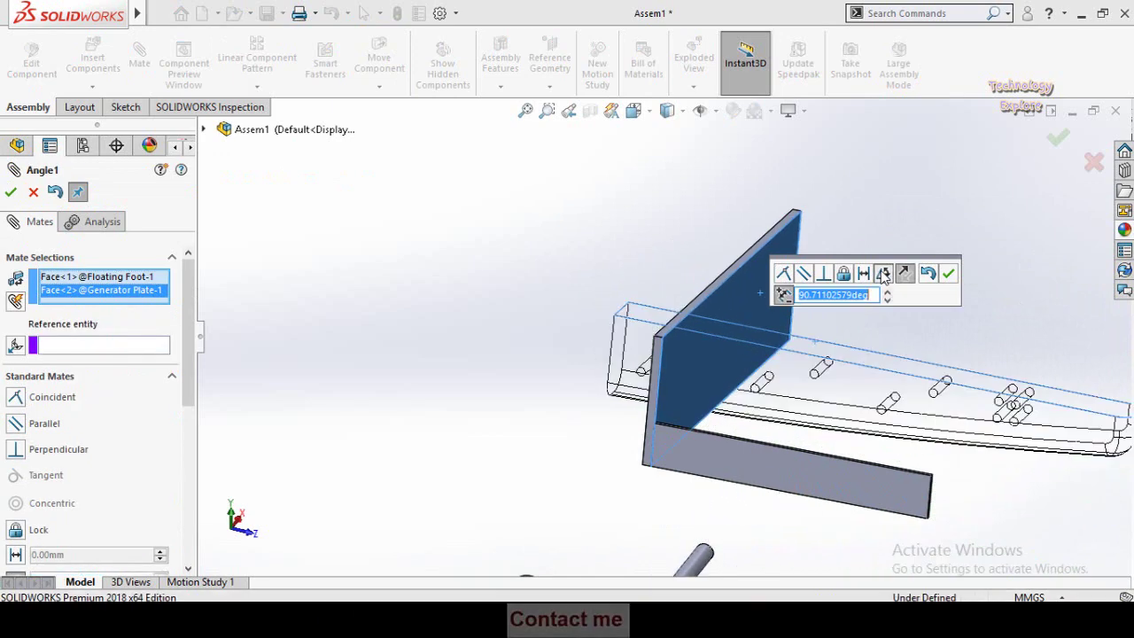
{"action": "left_click_drag", "start_coordinate": [825, 259], "coordinate": [927, 215]}
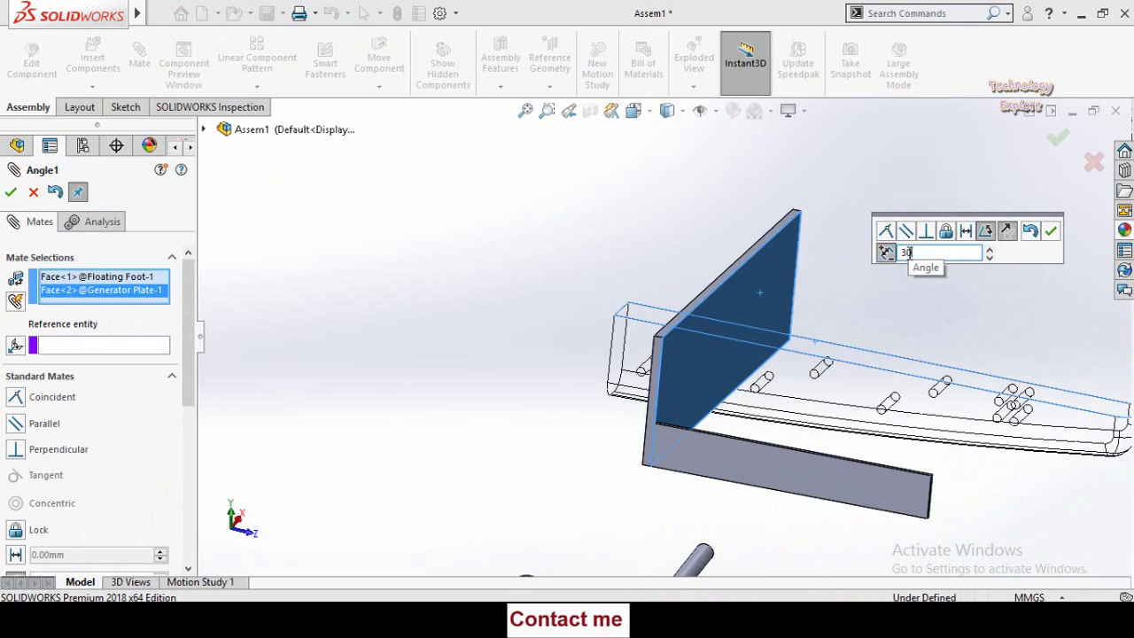
{"action": "key", "text": "Return"}
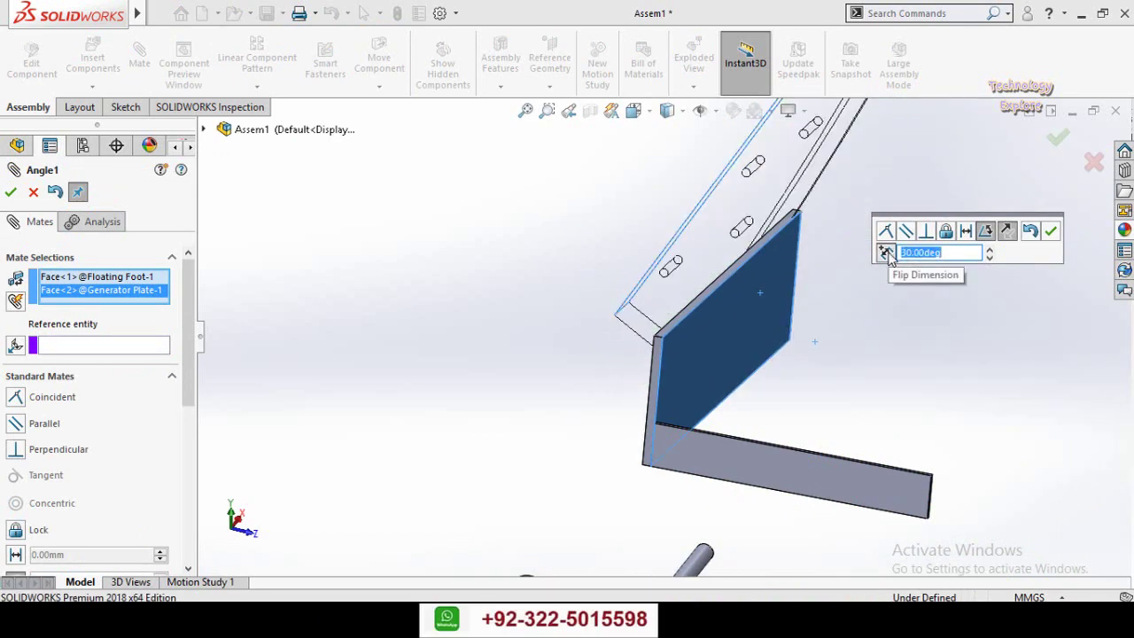
Try flipping the angle mate's dimension, then set it to aligned with the dimension unflipped and accept the mate
{"action": "left_click", "coordinate": [888, 255]}
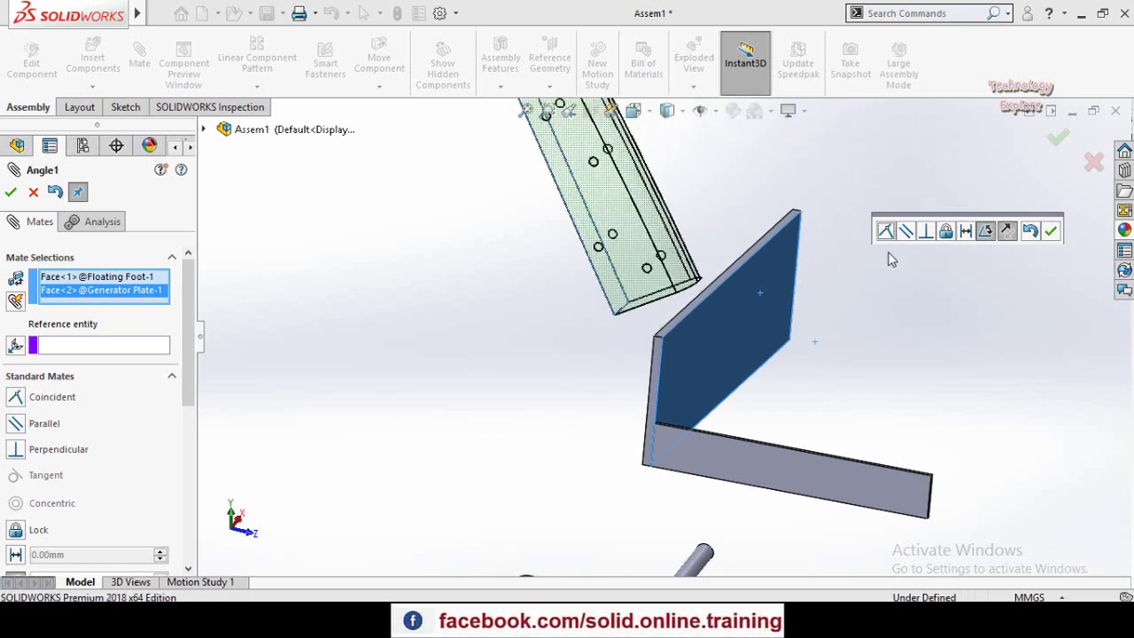
{"action": "left_click", "coordinate": [889, 254]}
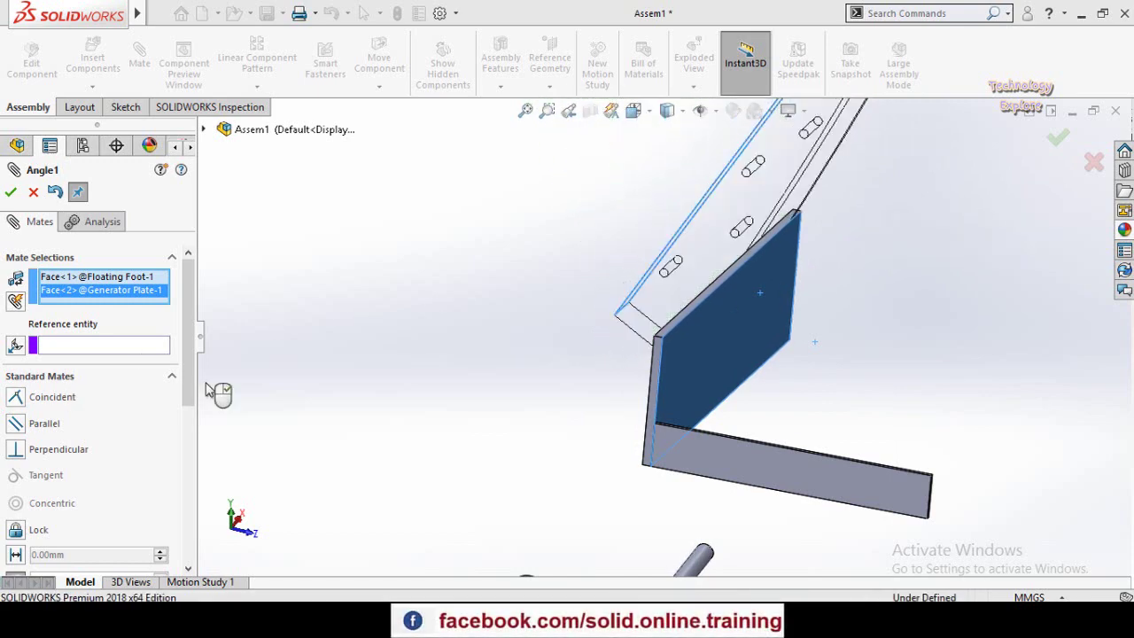
{"action": "scroll", "coordinate": [124, 443], "scroll_direction": "down", "scroll_amount": 5}
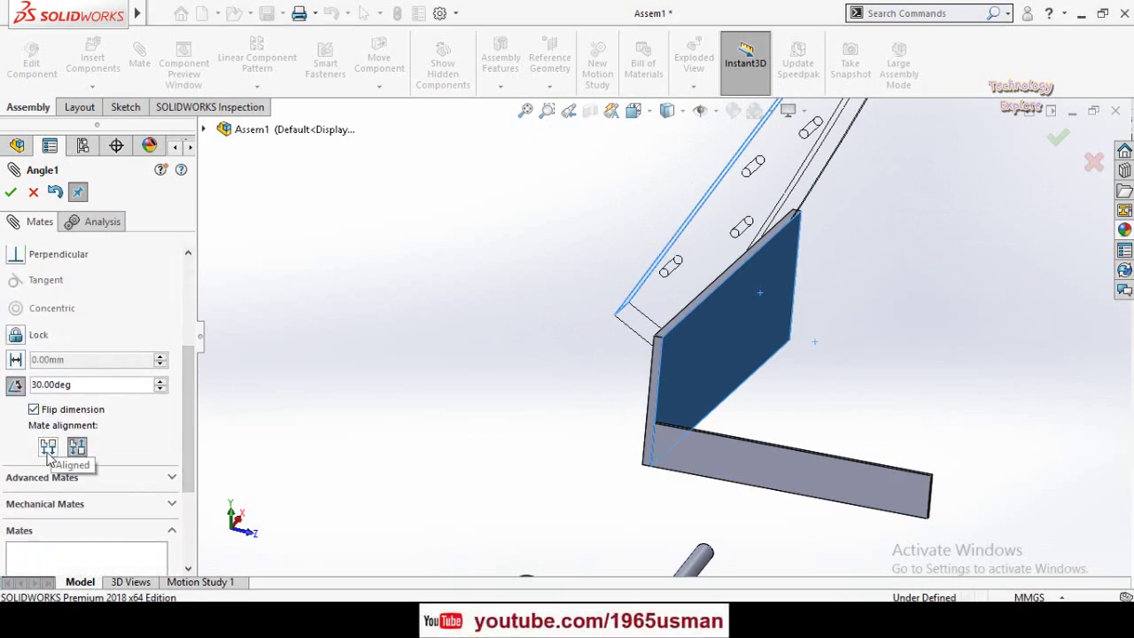
{"action": "left_click", "coordinate": [48, 448]}
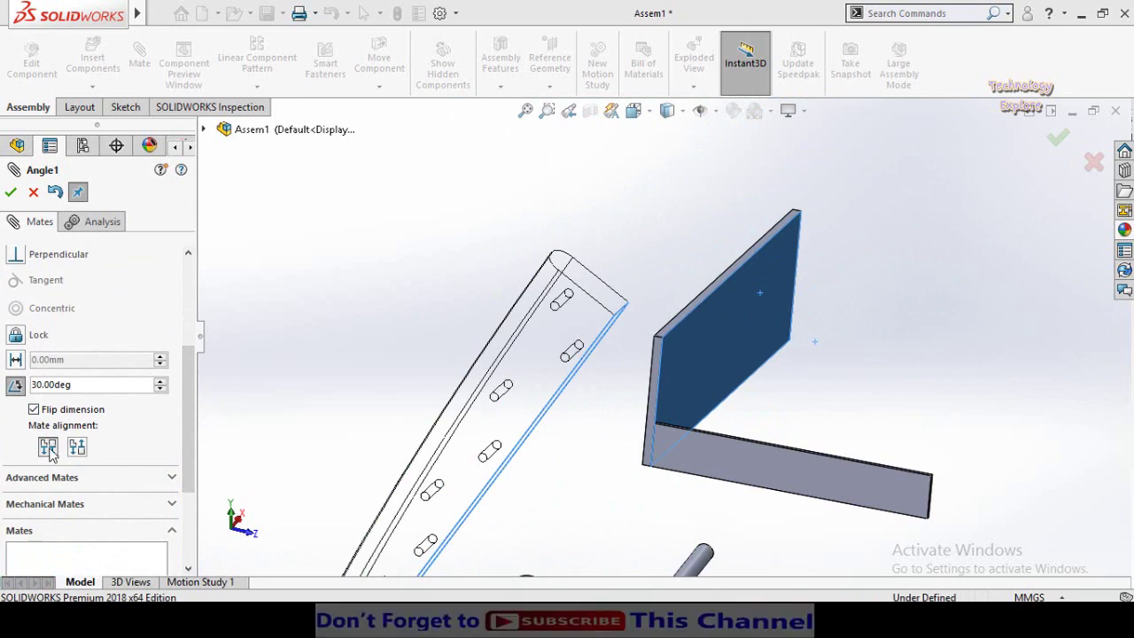
{"action": "left_click", "coordinate": [71, 412]}
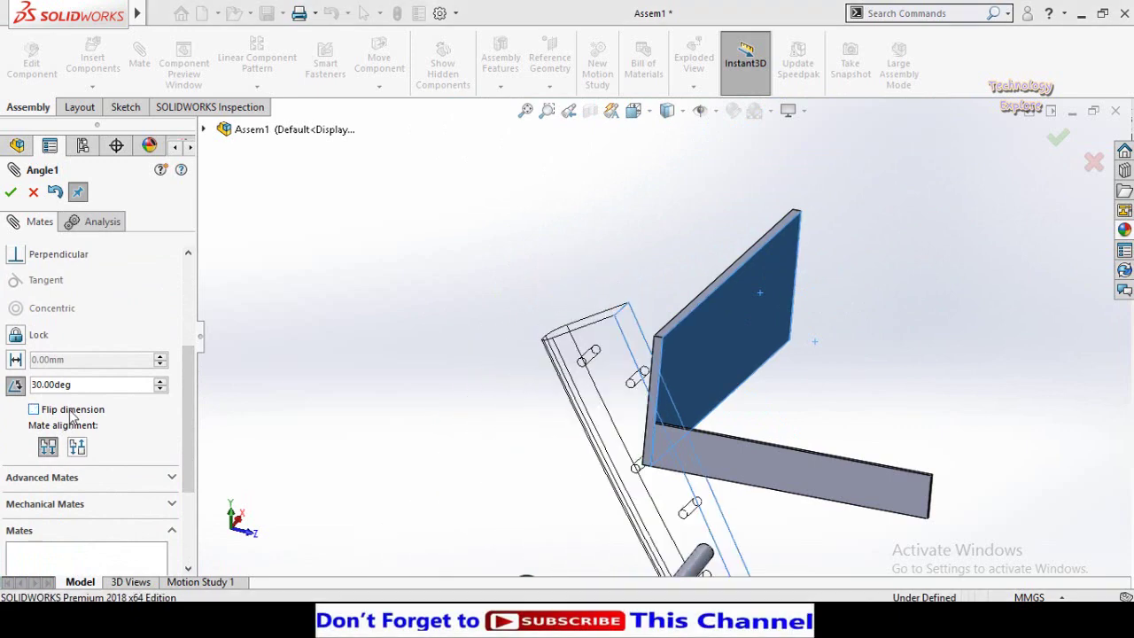
{"action": "left_click", "coordinate": [10, 192]}
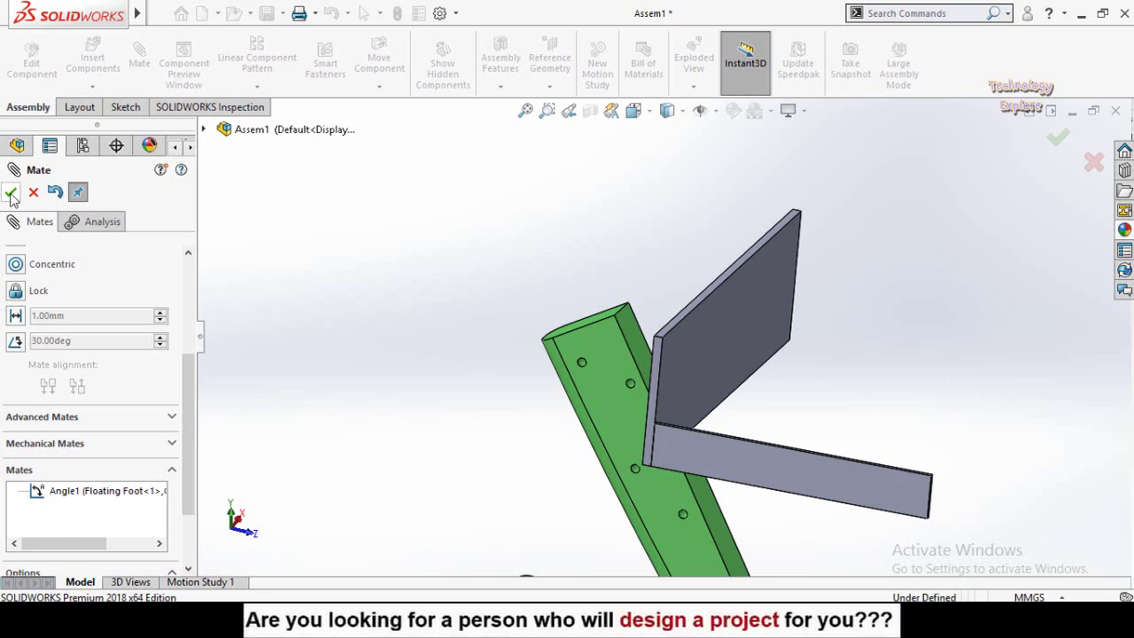
{"action": "left_click", "coordinate": [11, 193]}
Start another mate for the assembly and expand the advanced mate types
{"action": "middle_click_drag", "start_coordinate": [454, 406], "coordinate": [452, 372]}
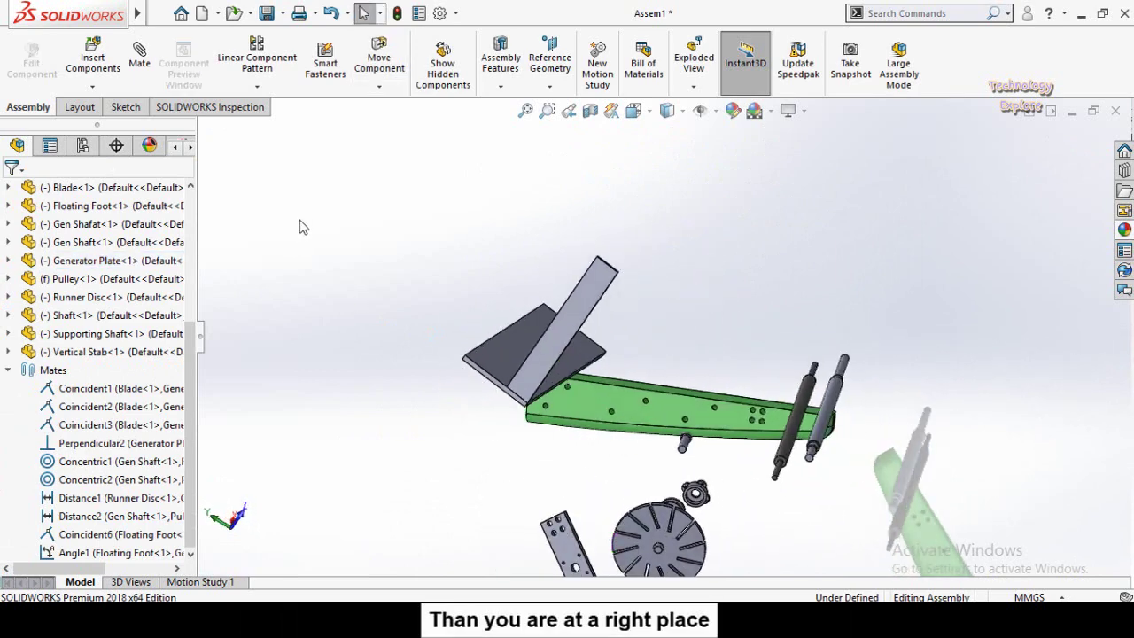
{"action": "left_click", "coordinate": [140, 57]}
{"action": "scroll", "coordinate": [5, 405], "scroll_direction": "down", "scroll_amount": 5}
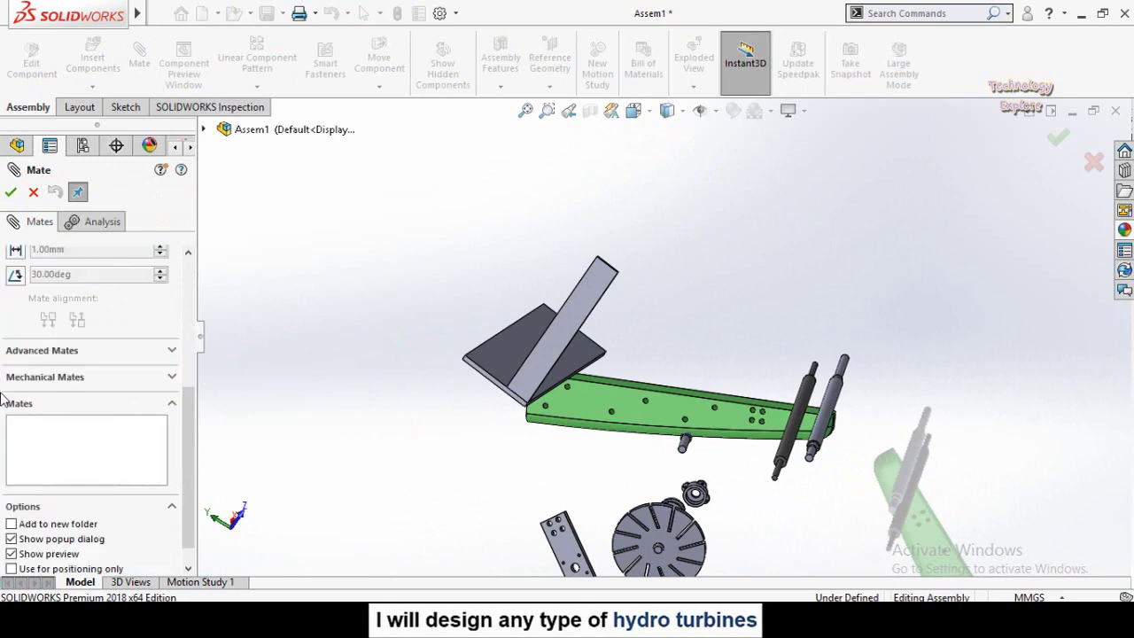
{"action": "scroll", "coordinate": [4, 397], "scroll_direction": "up", "scroll_amount": 5}
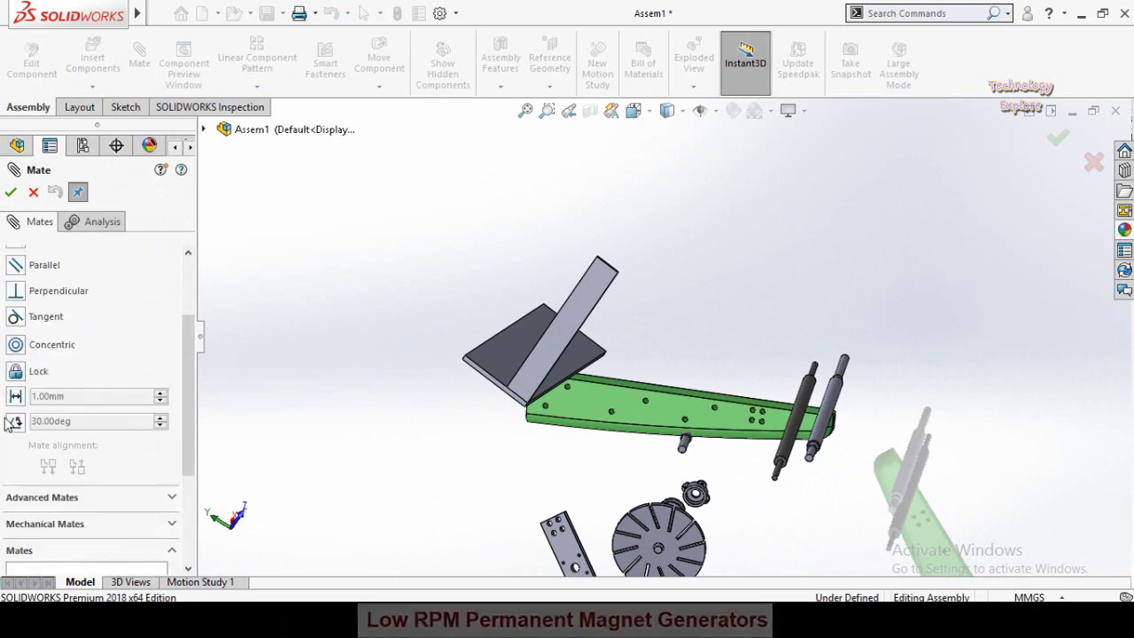
{"action": "scroll", "coordinate": [4, 427], "scroll_direction": "down", "scroll_amount": 3}
{"action": "scroll", "coordinate": [42, 416], "scroll_direction": "down", "scroll_amount": 2}
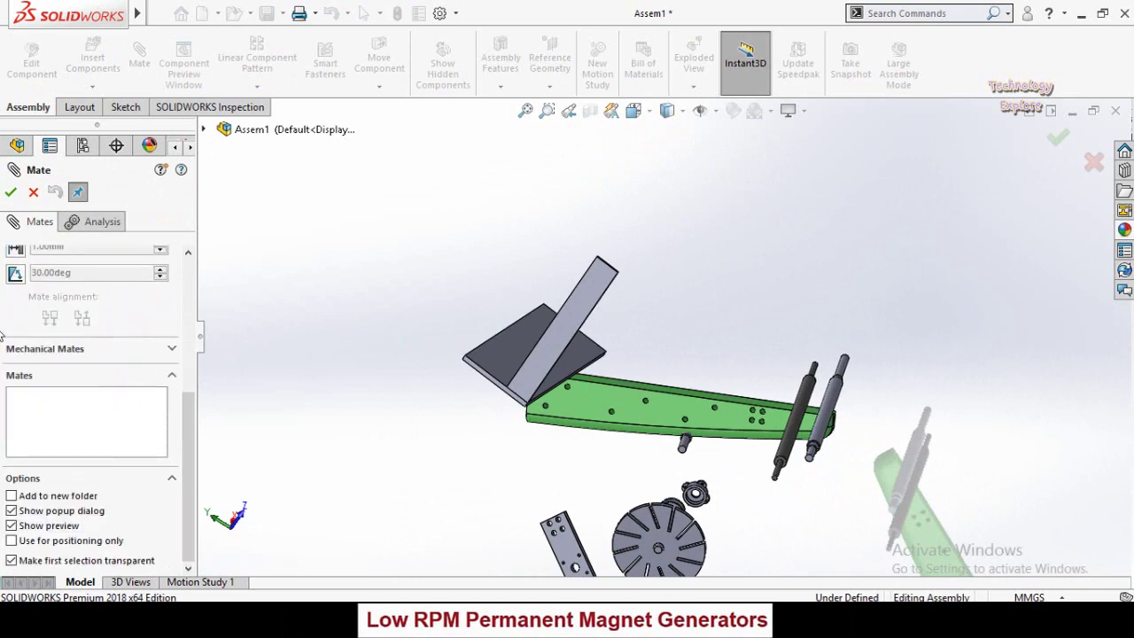
{"action": "left_click_drag", "start_coordinate": [190, 435], "coordinate": [184, 311]}
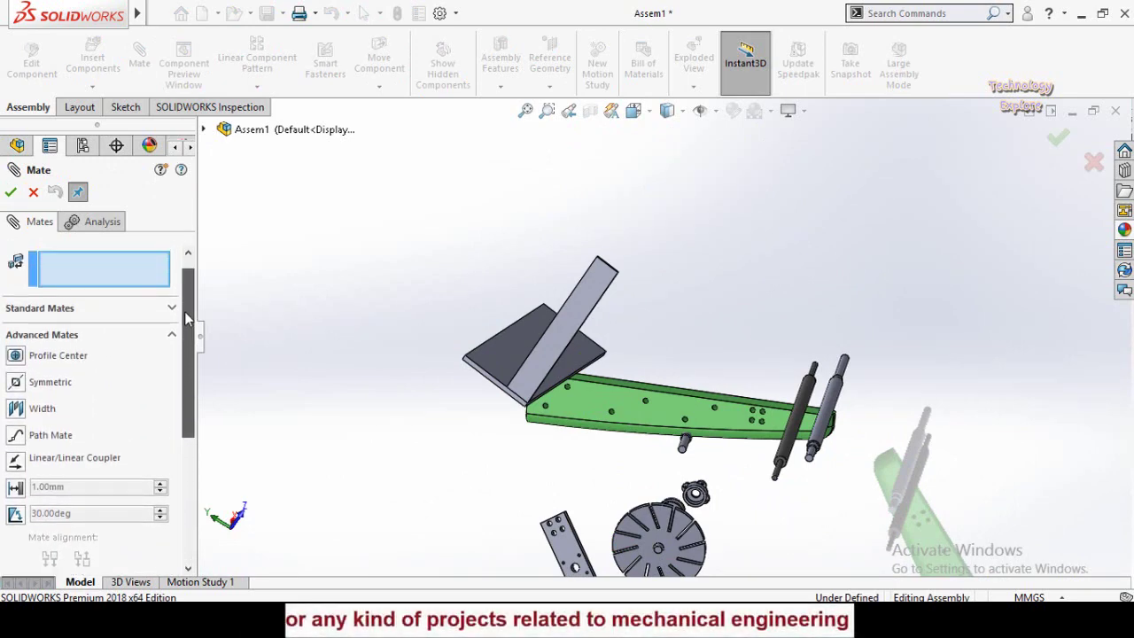